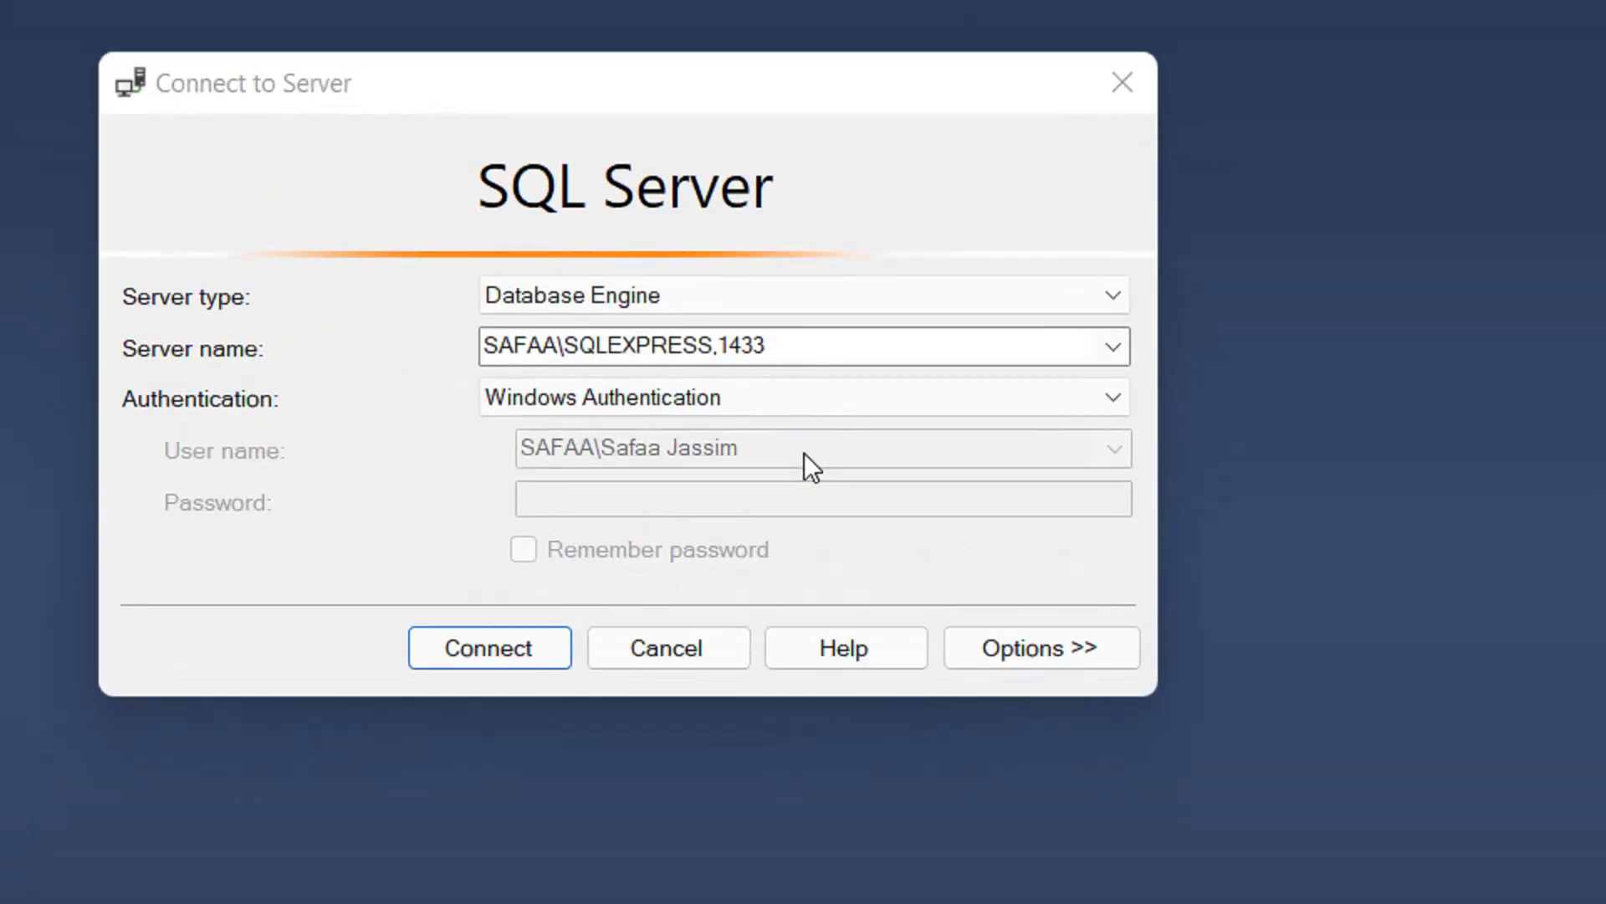
- Connect to the database engine with SQL Server Authentication as sa, entering the account password
click(847, 397)
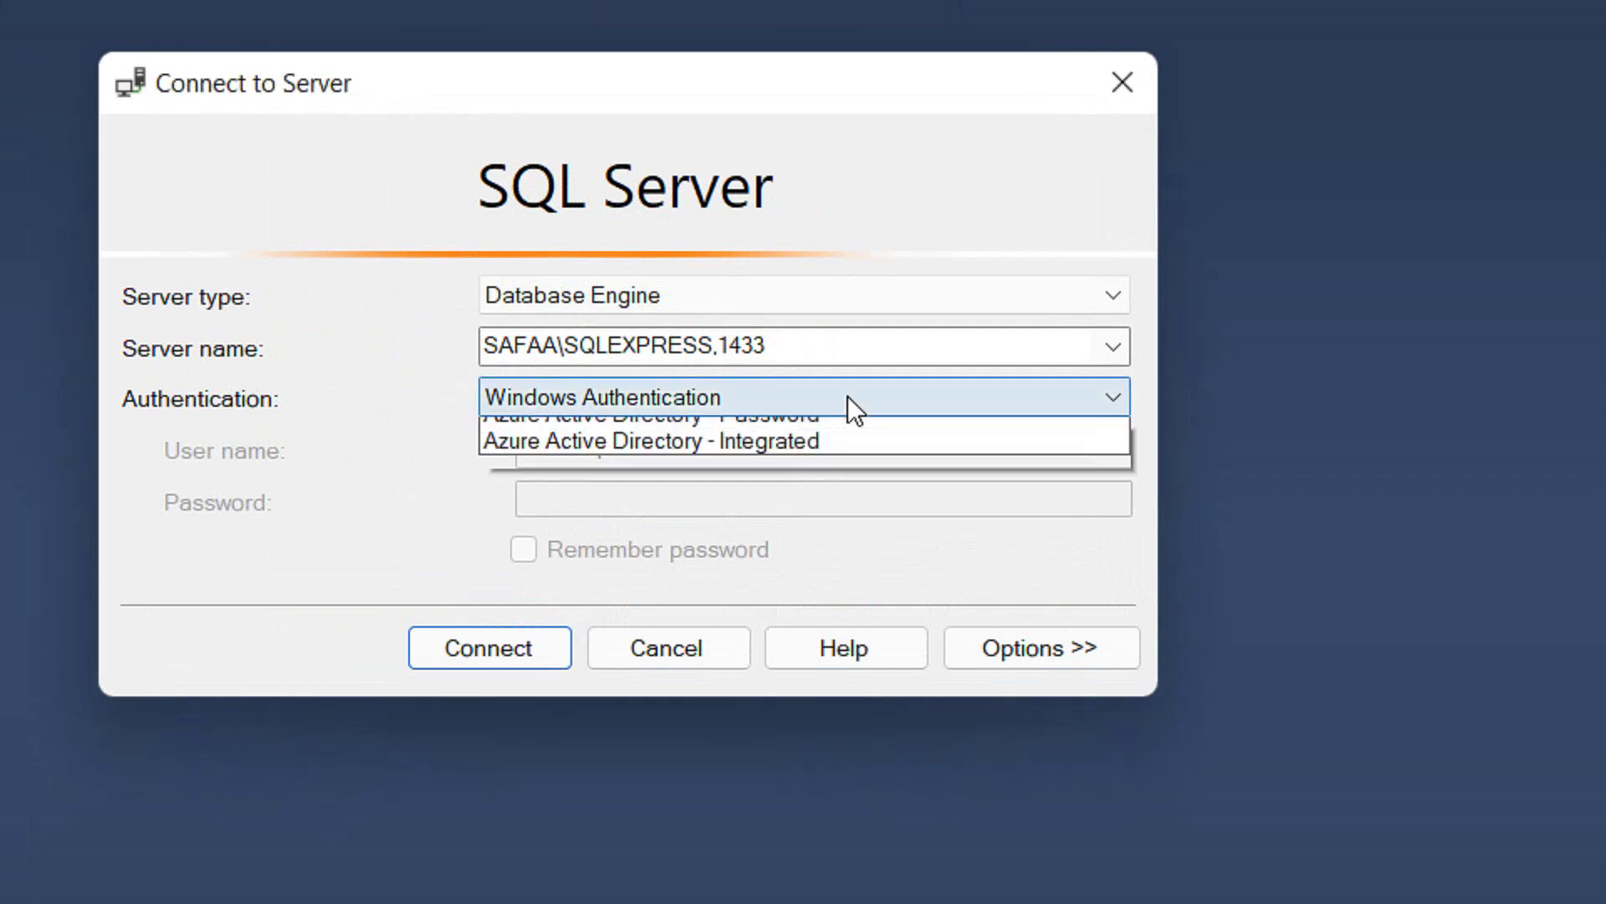
click(838, 458)
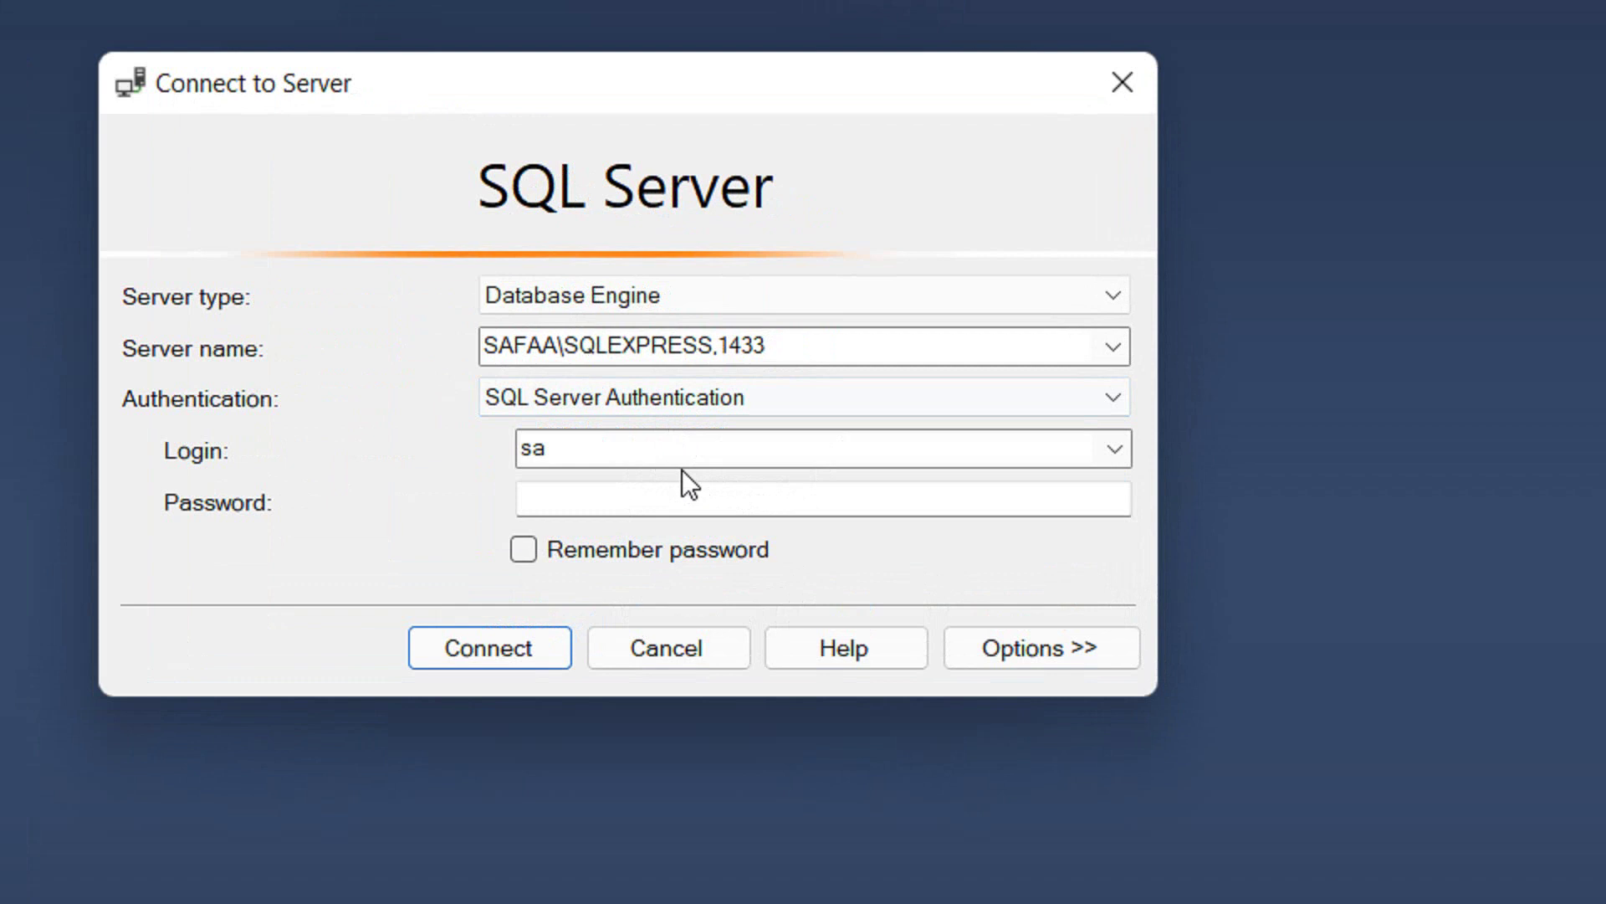
click(641, 500)
text(******)
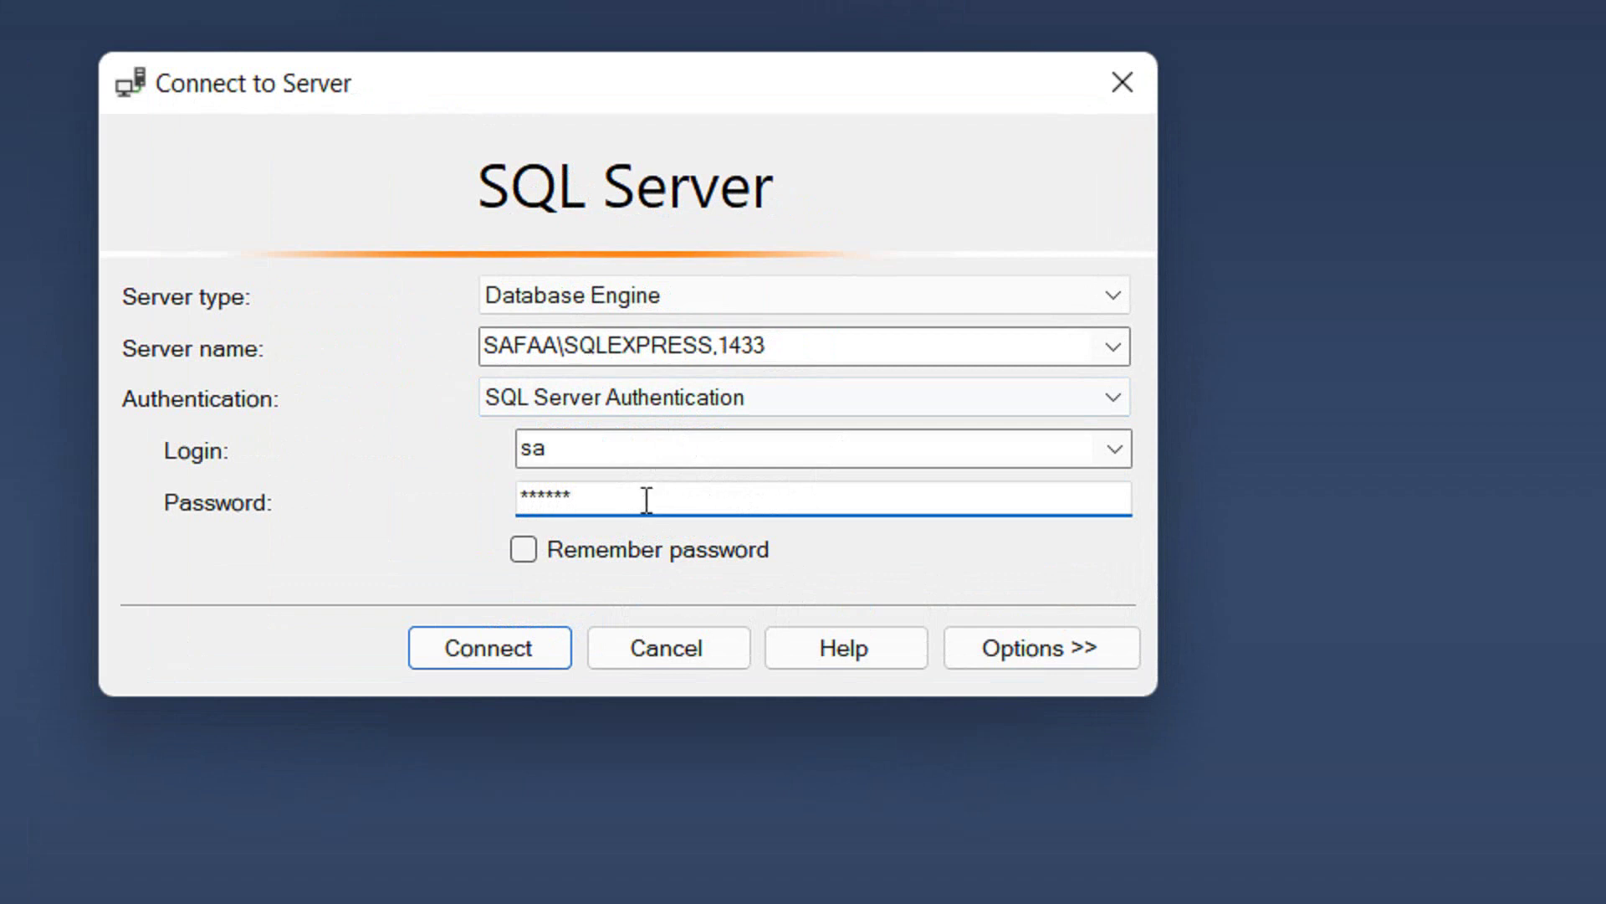
key(Return)
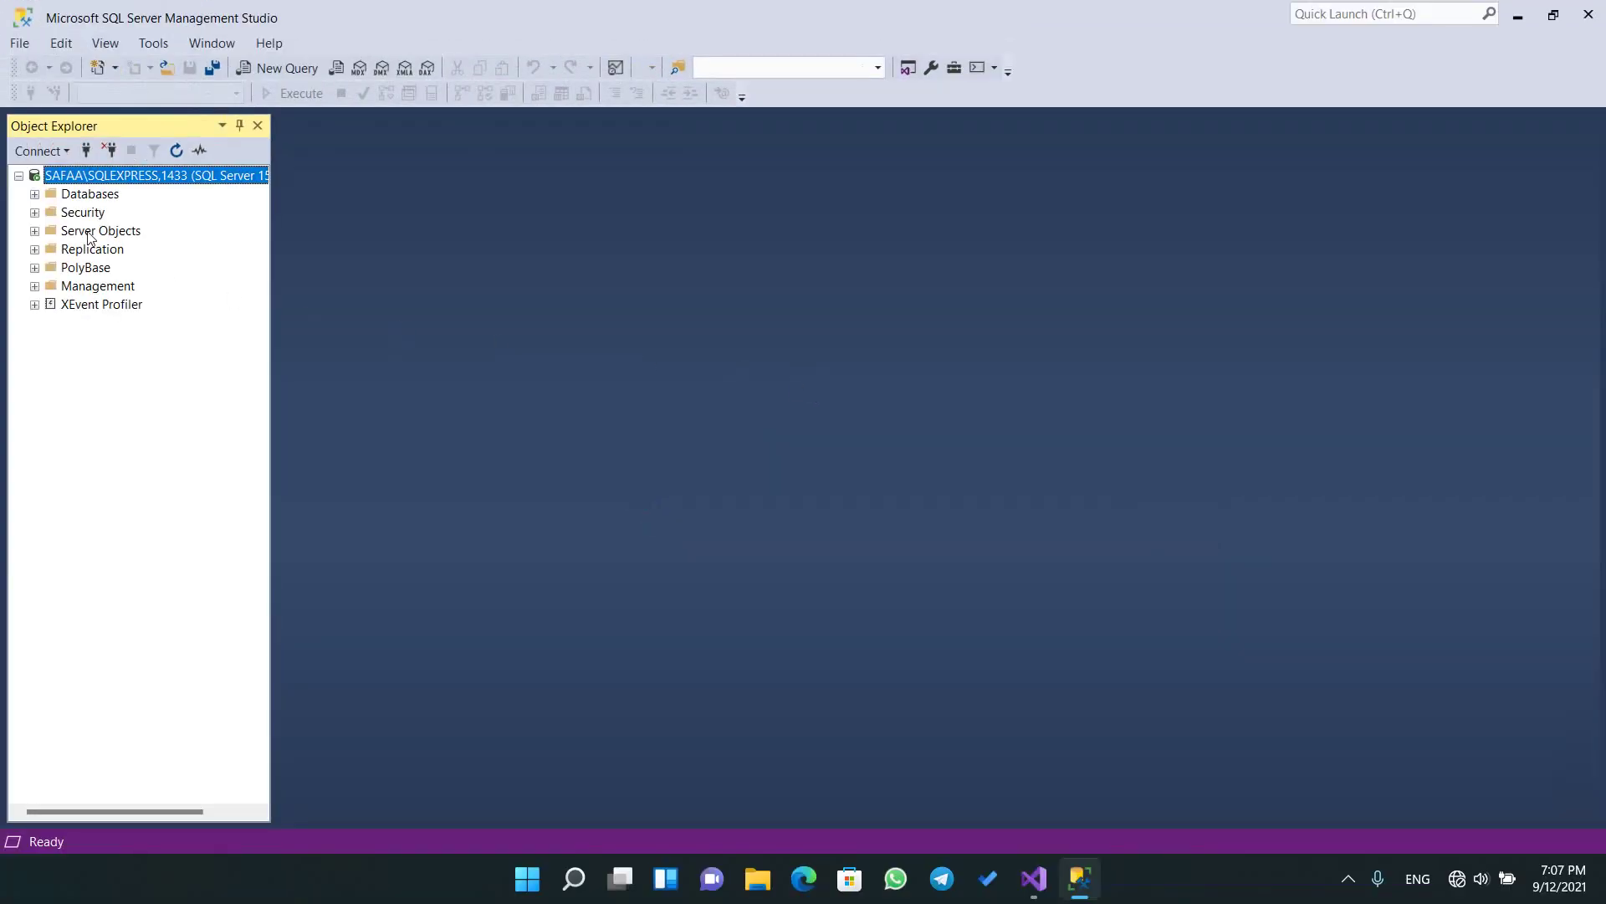
- Start a new database on the server and name it DBTMS
click(75, 194)
right_click(75, 198)
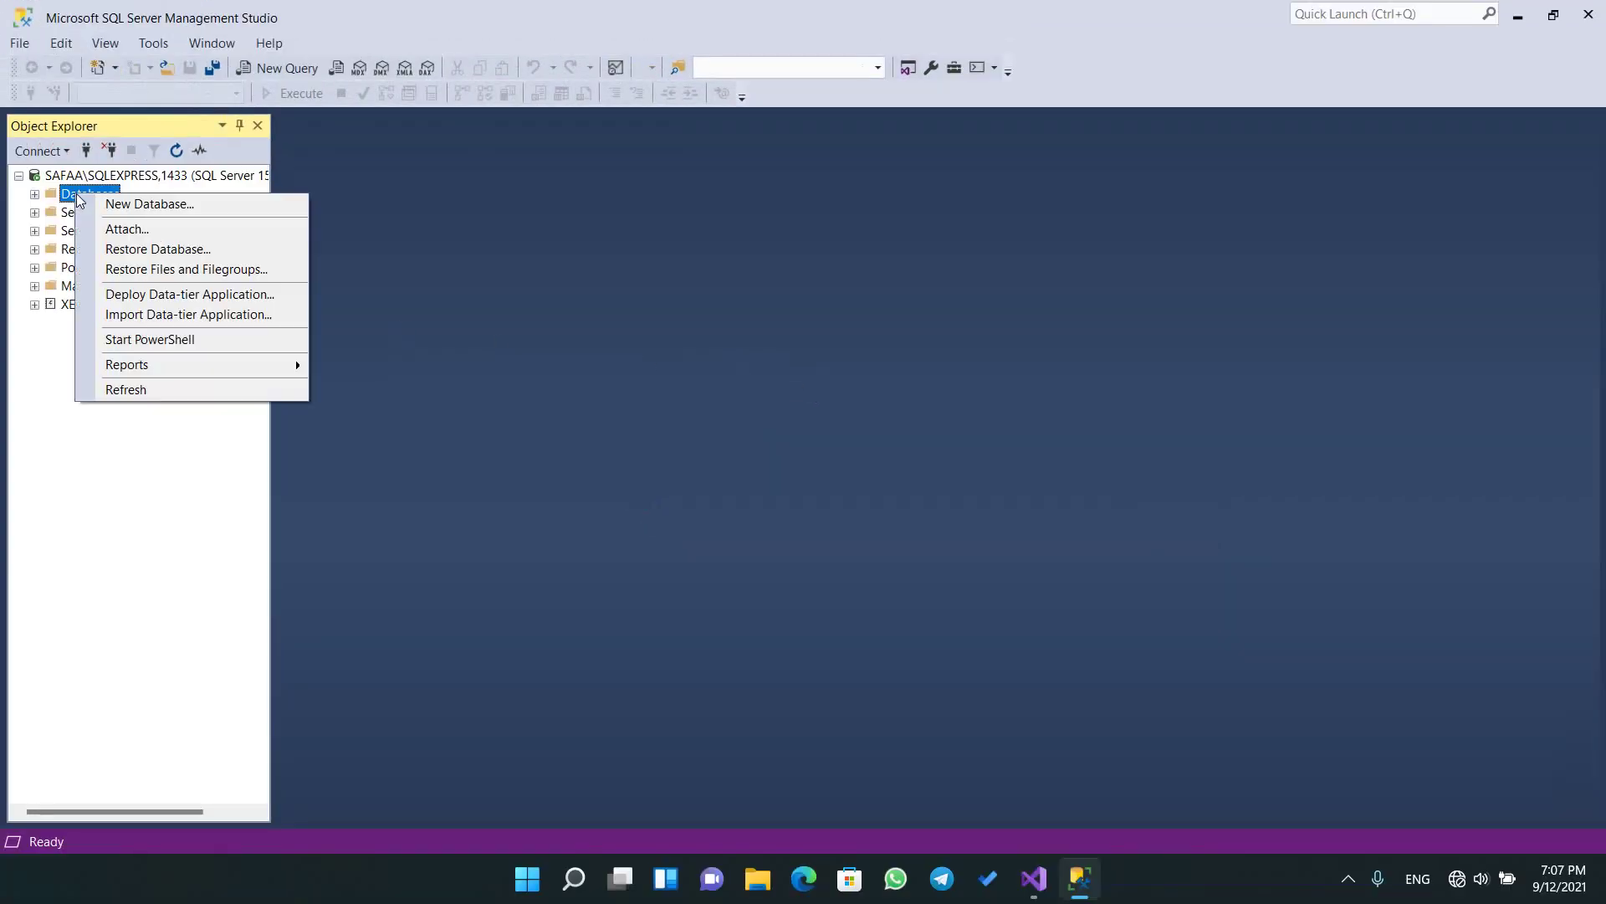
click(121, 207)
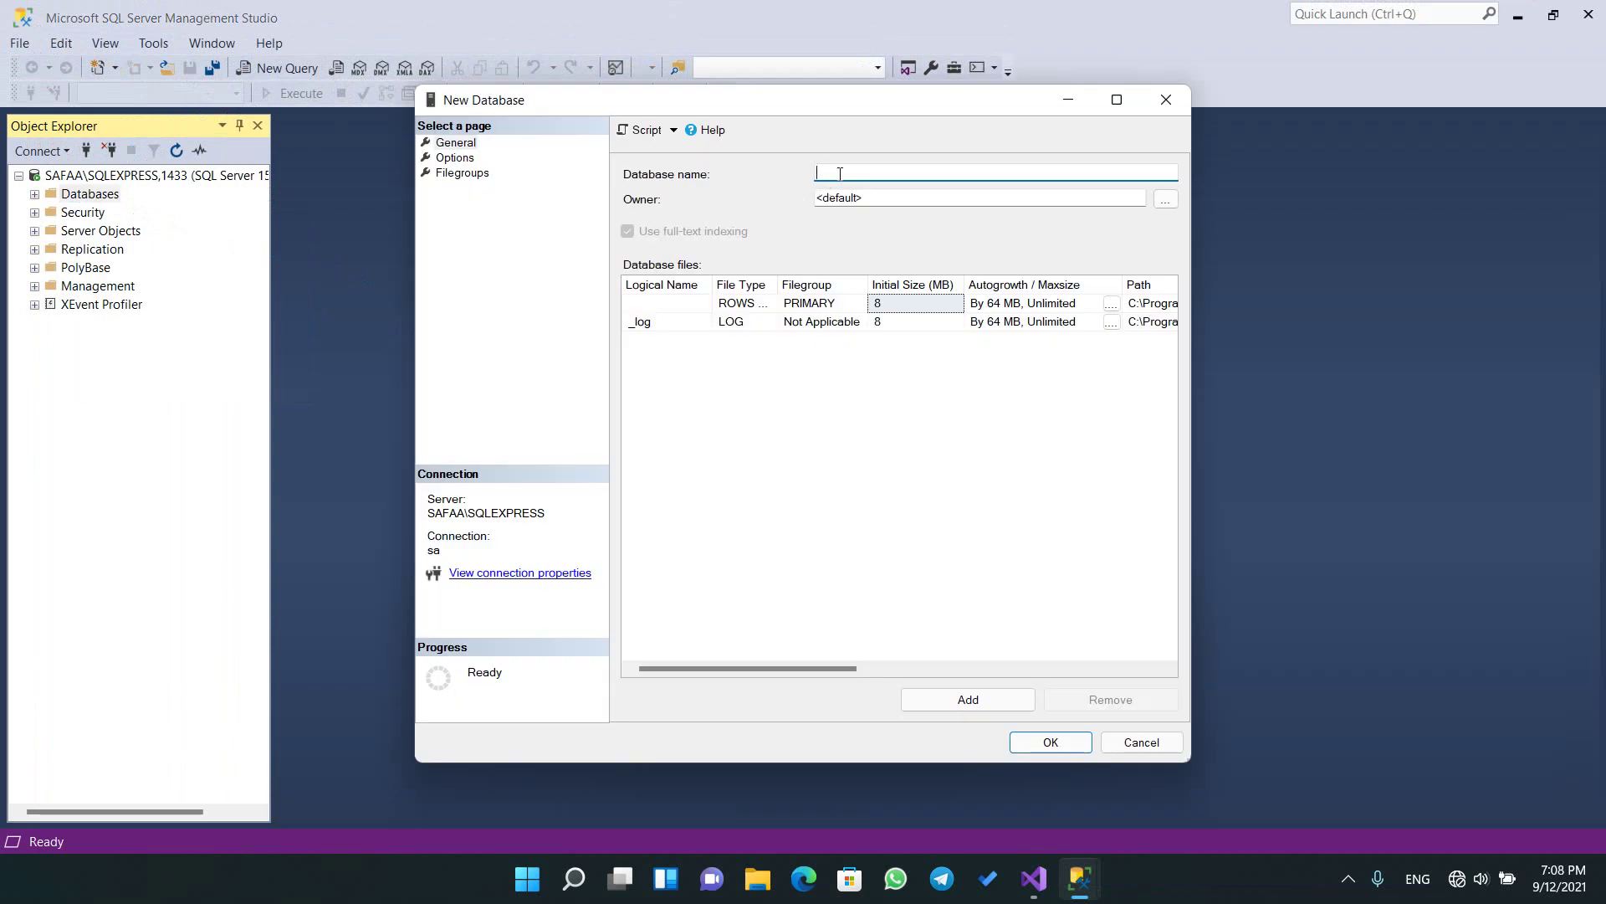
text(DB)
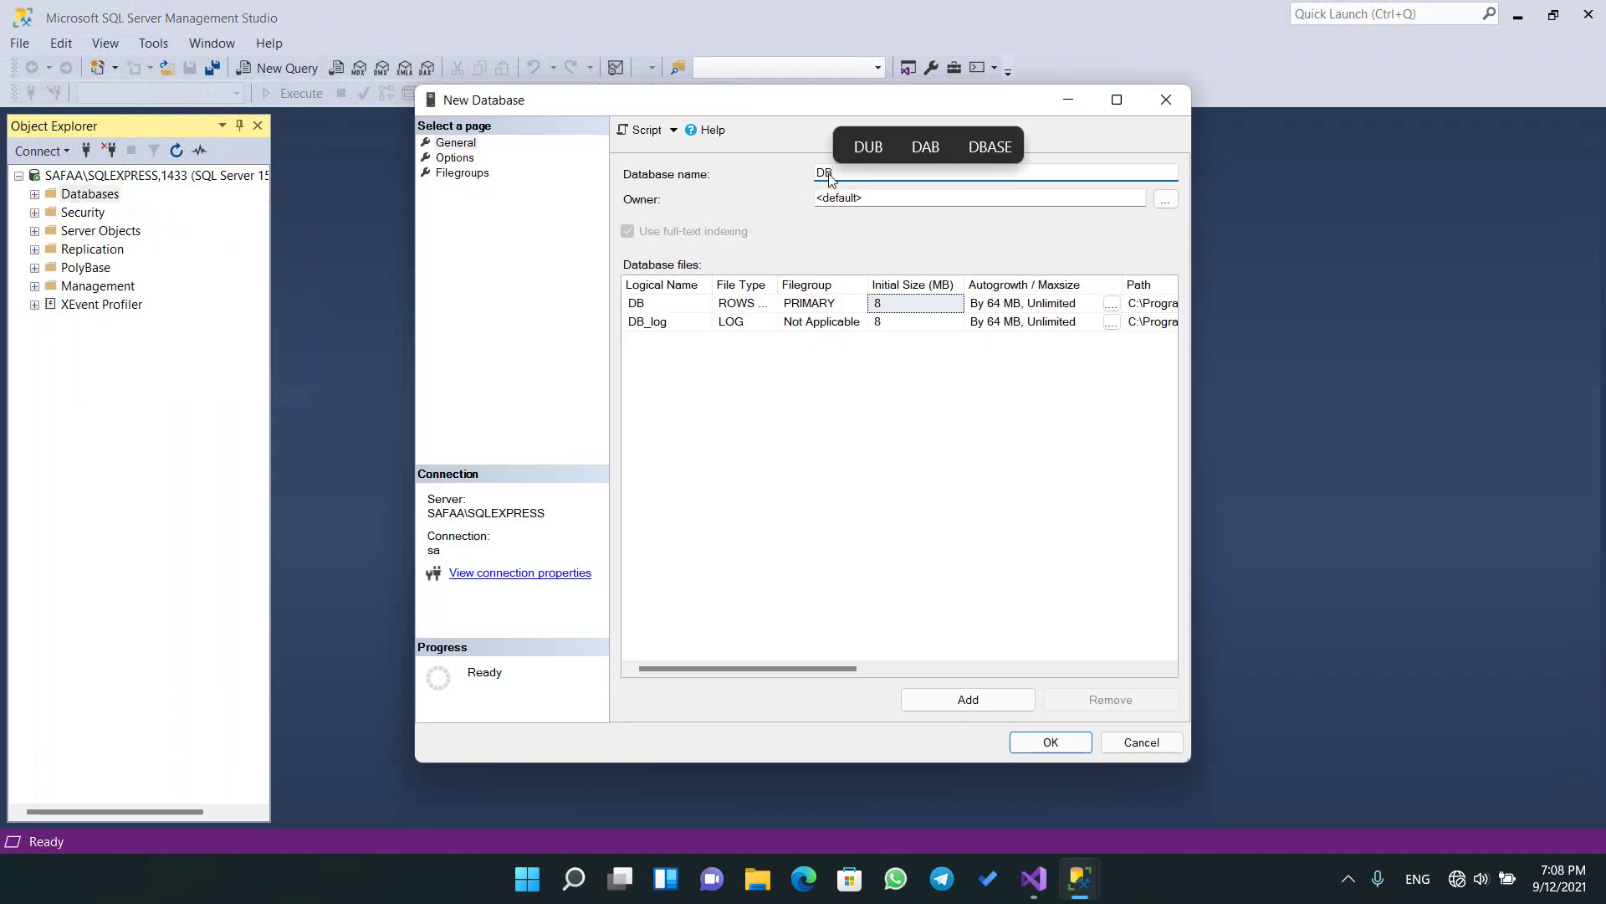
text(TMS)
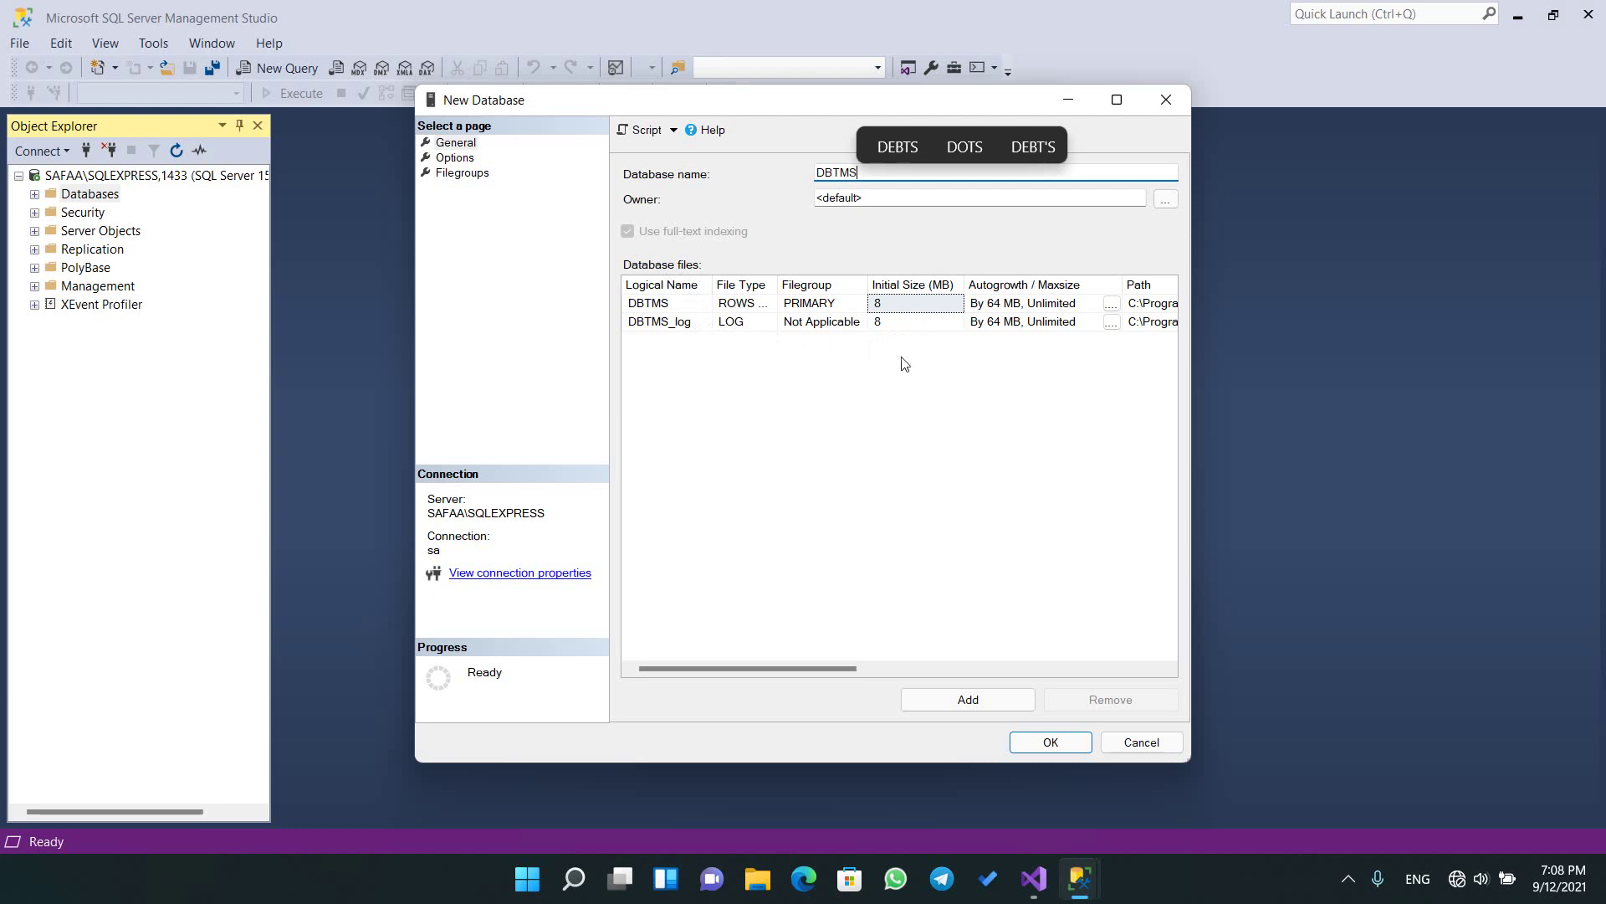
- Check the new database's file paths, then create it with compatibility level SQL Server 2019 (150)
drag(838, 668, 1019, 675)
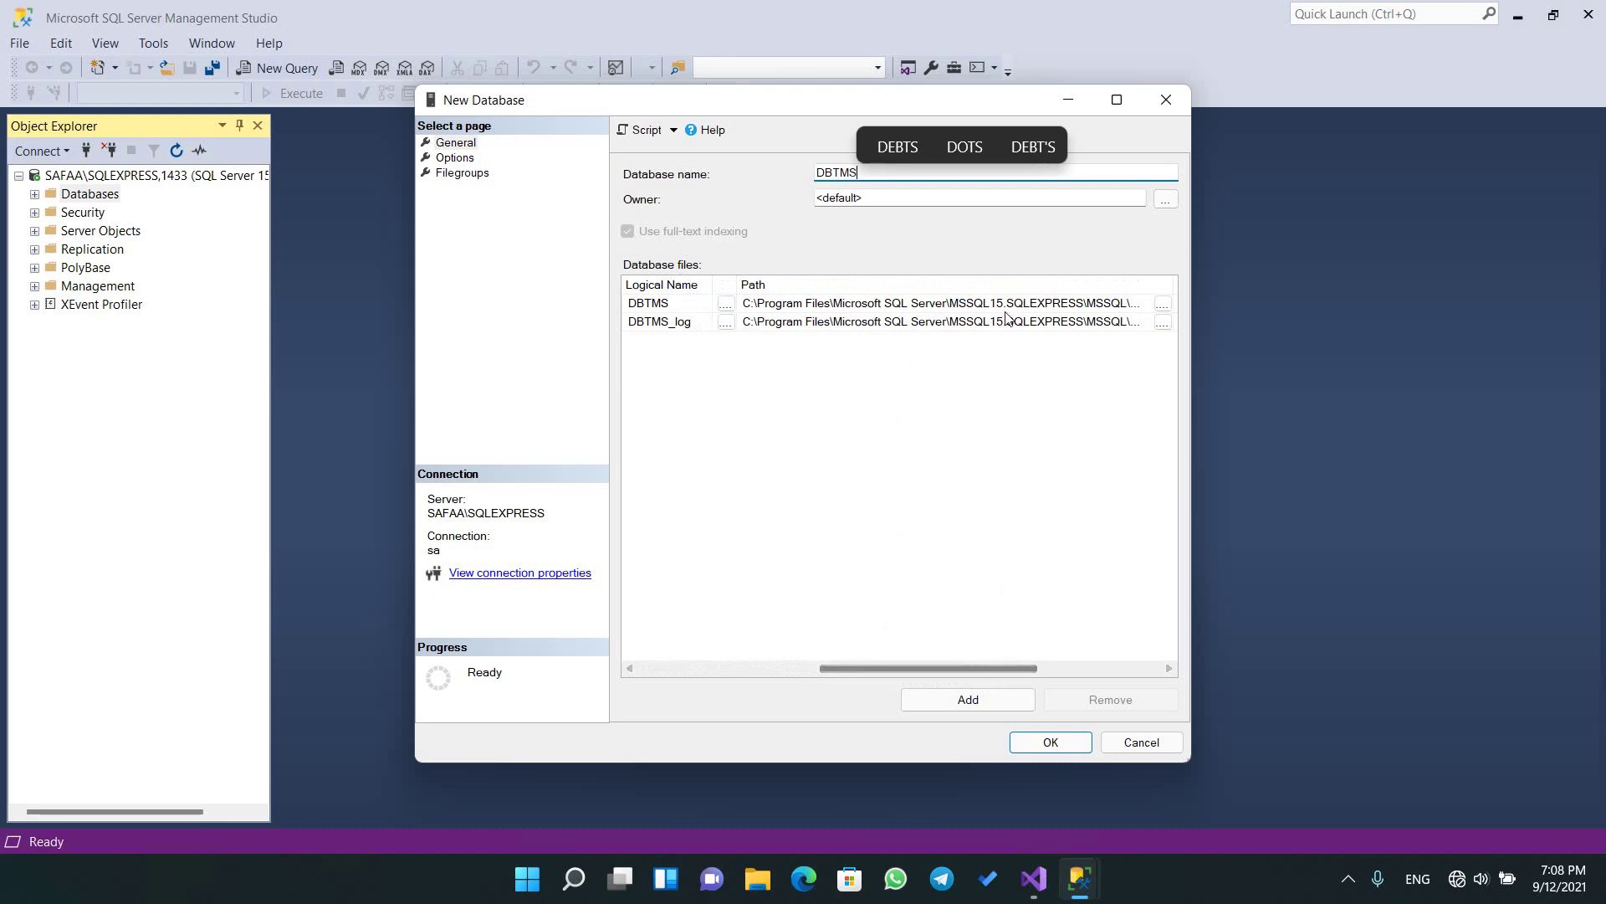
click(455, 158)
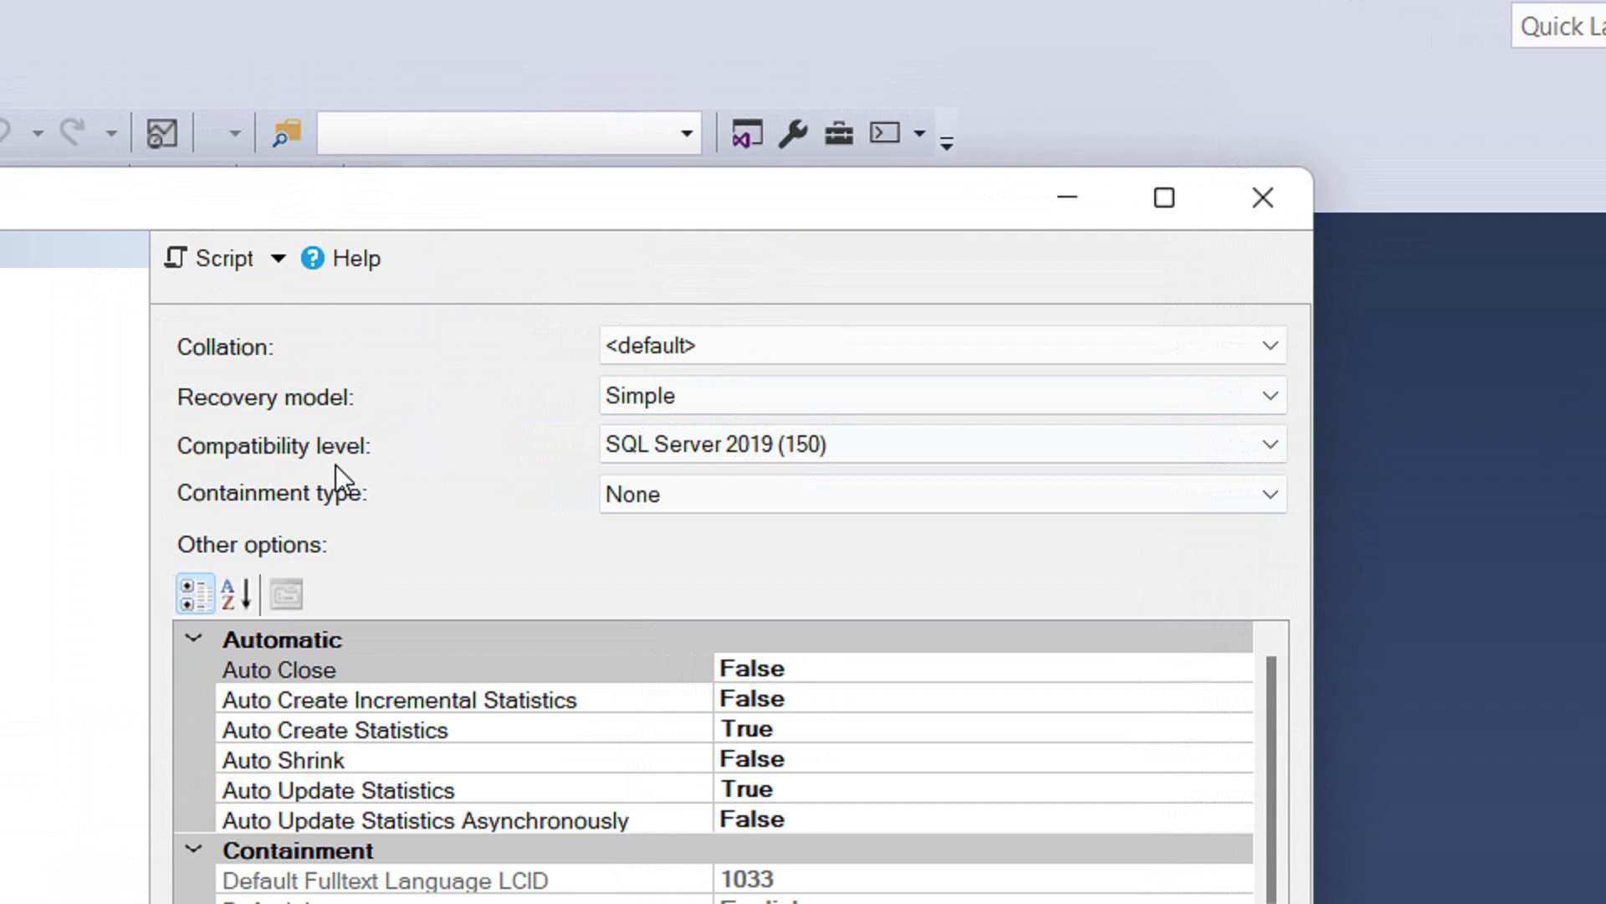
click(774, 444)
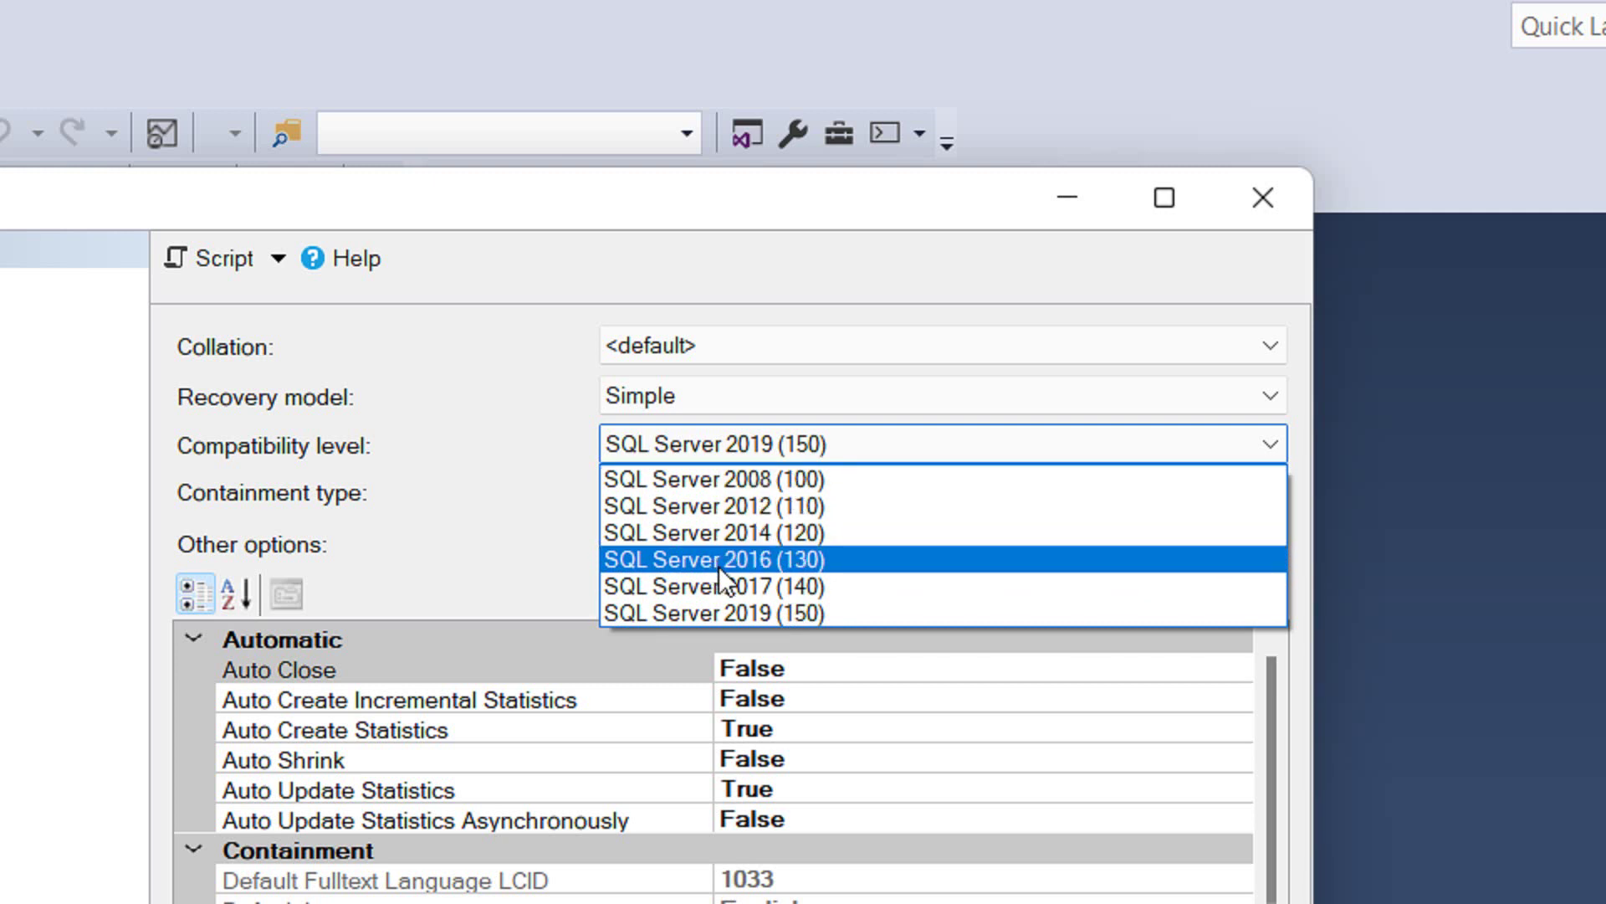
click(751, 621)
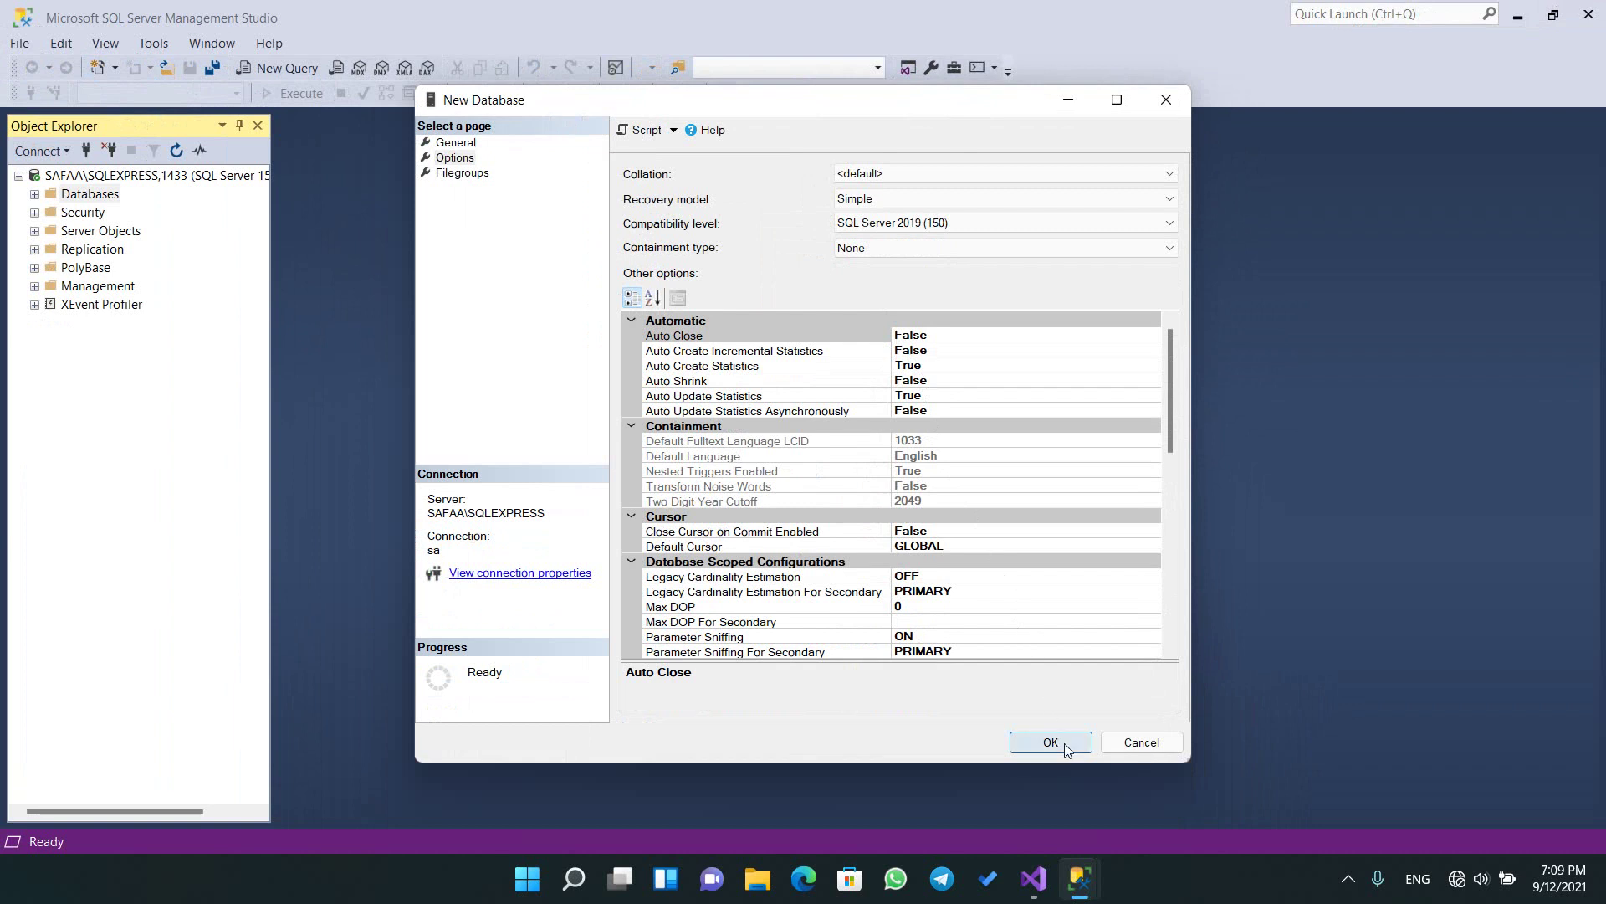
click(1064, 743)
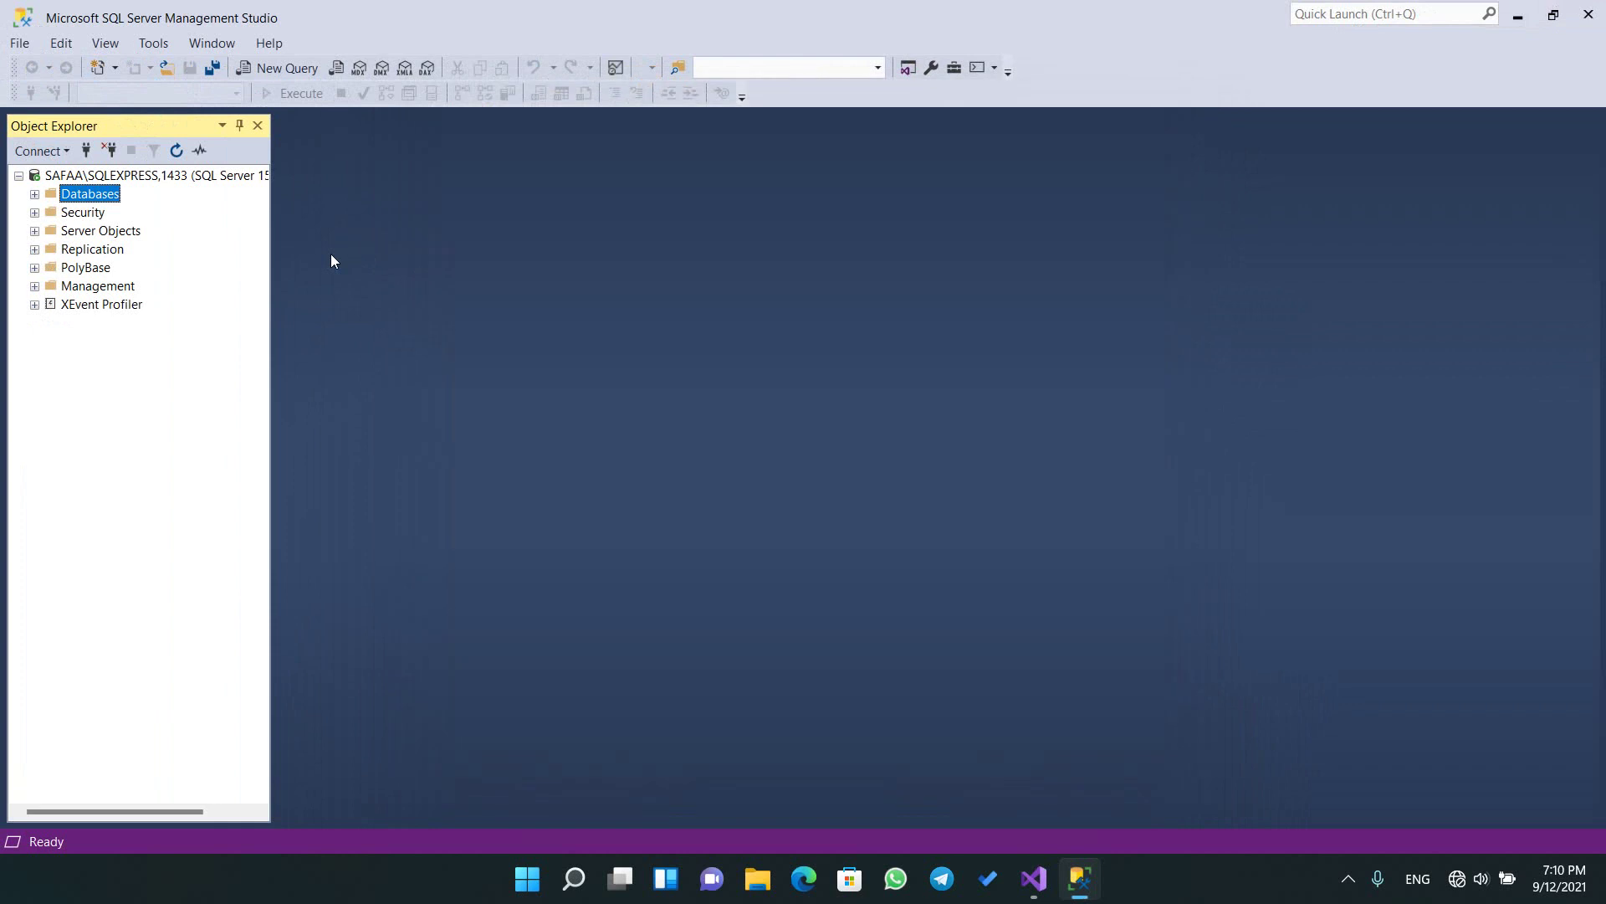
- Expand the DBTMS database in the server tree and start designing a new table in it
click(35, 195)
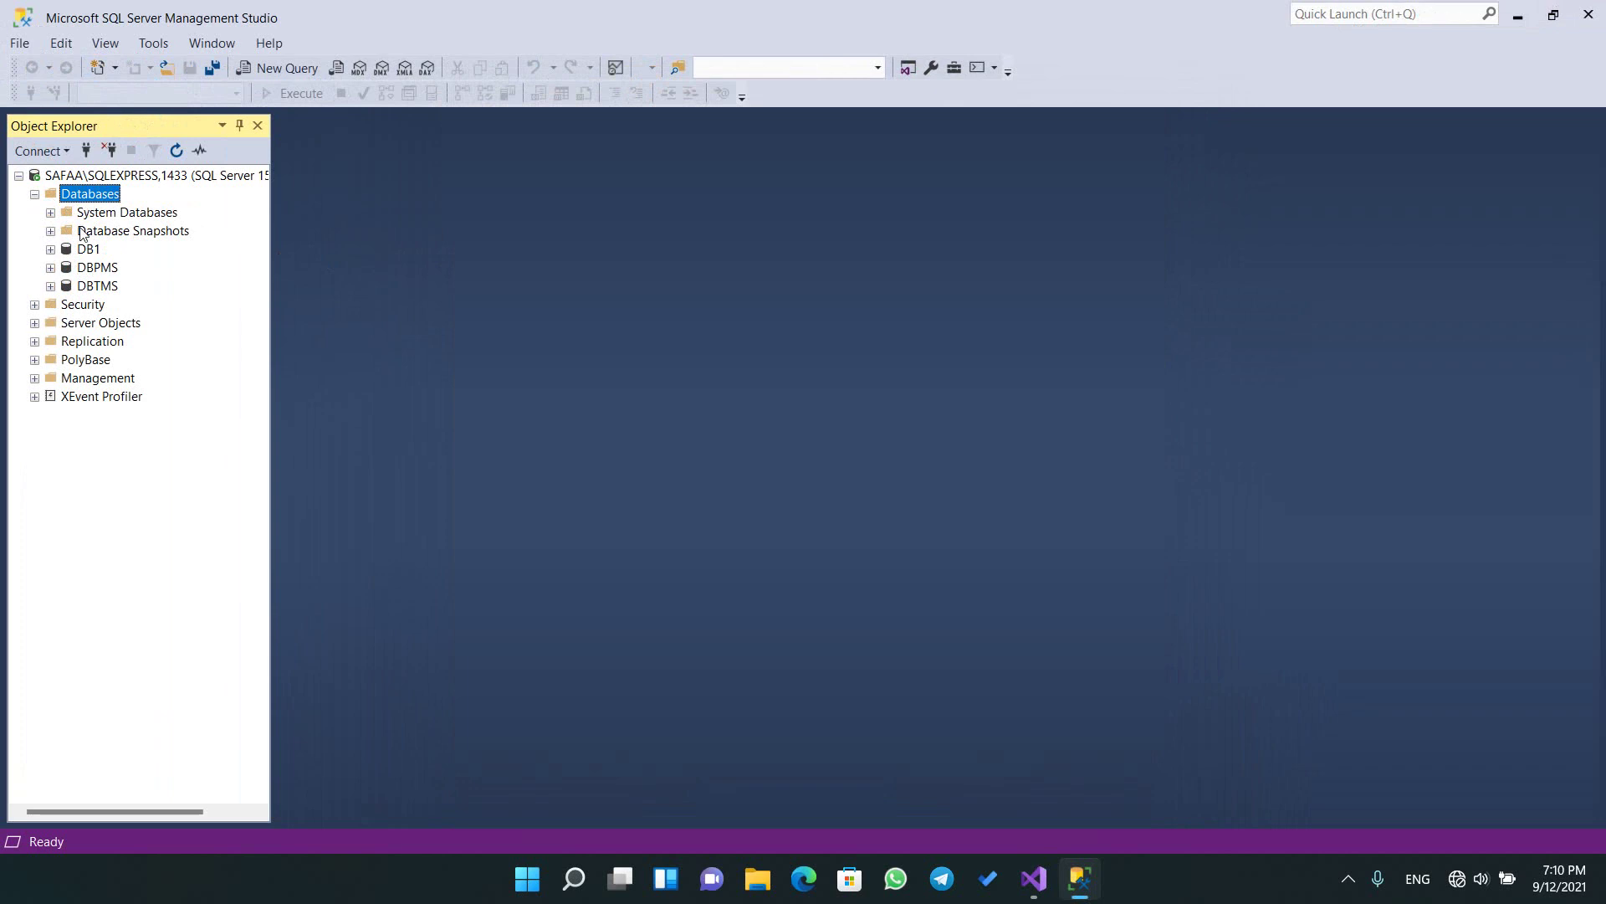
click(98, 288)
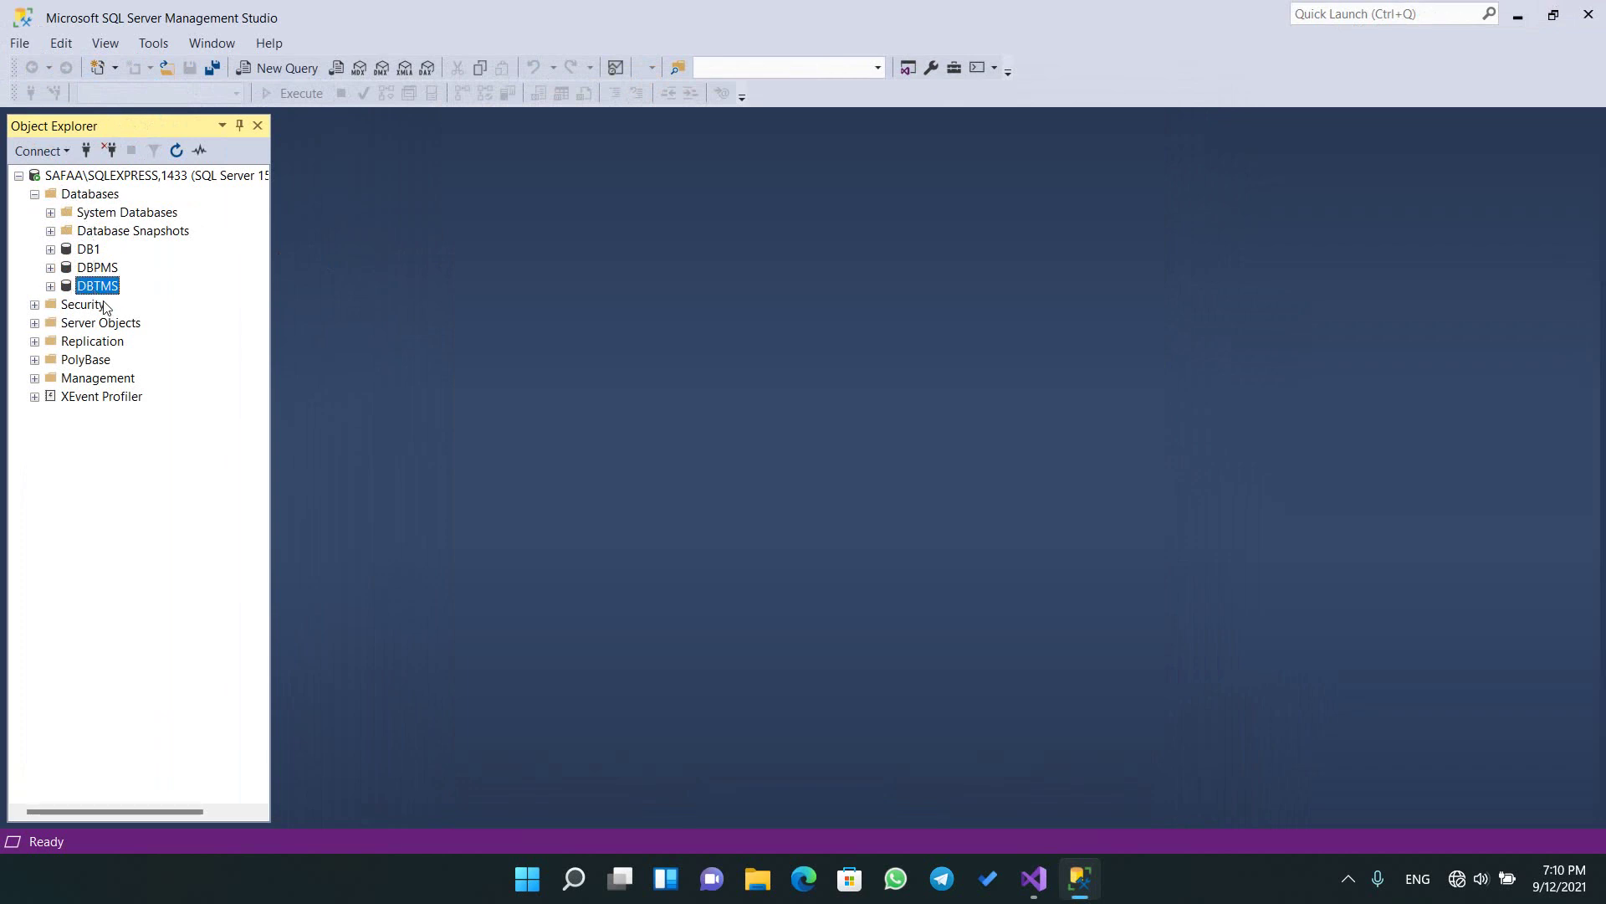
click(51, 286)
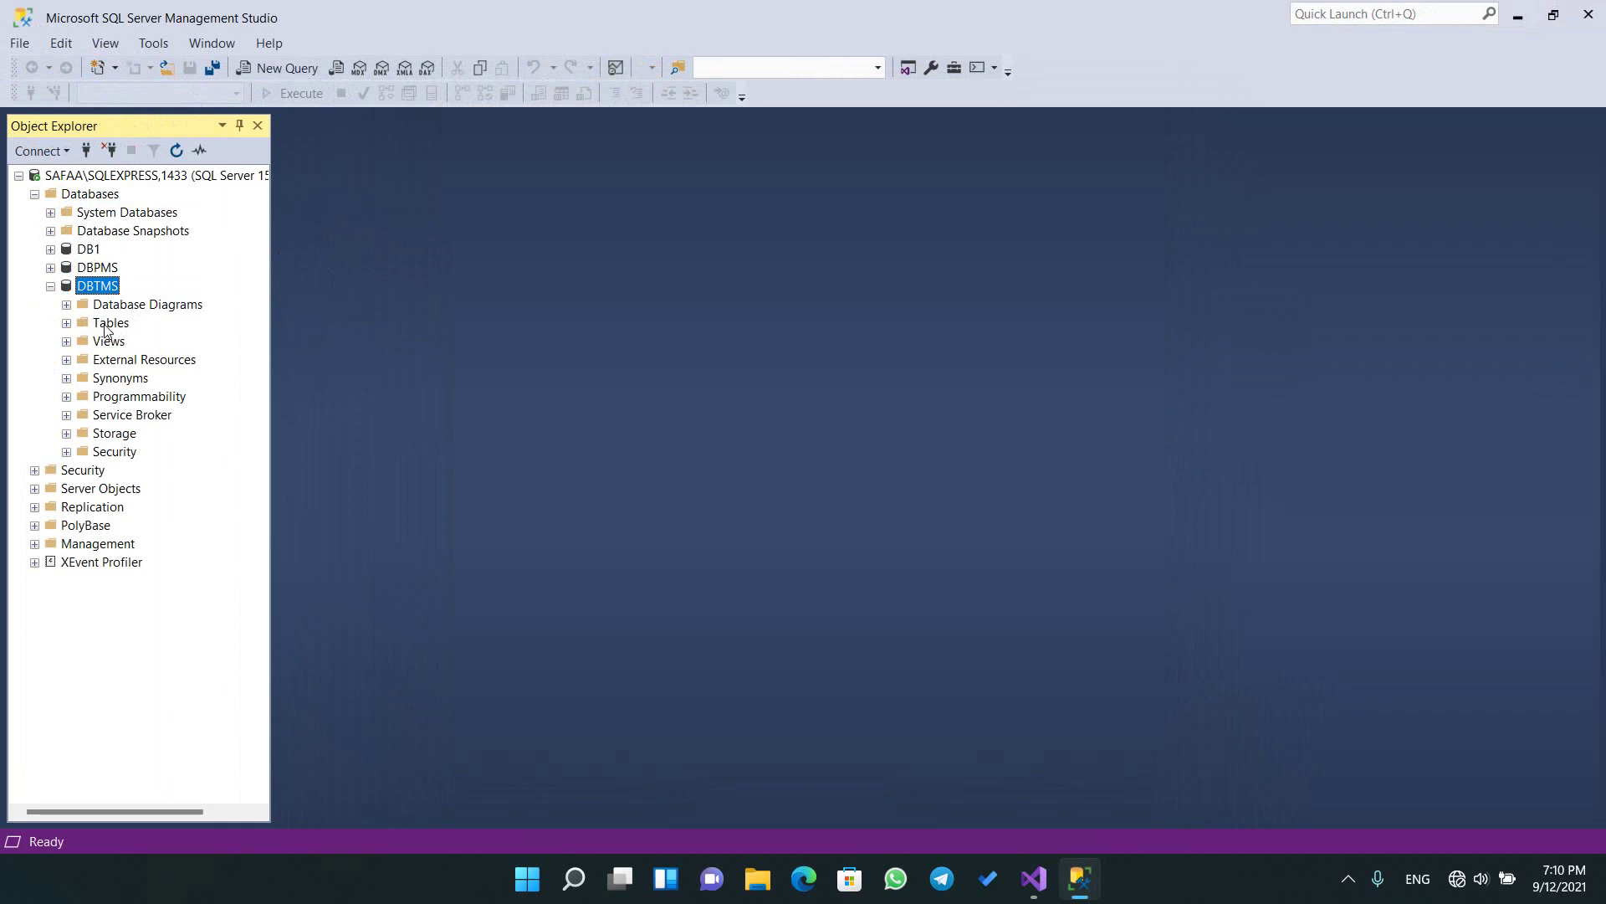
click(106, 325)
right_click(105, 328)
mouse_move(165, 336)
click(302, 336)
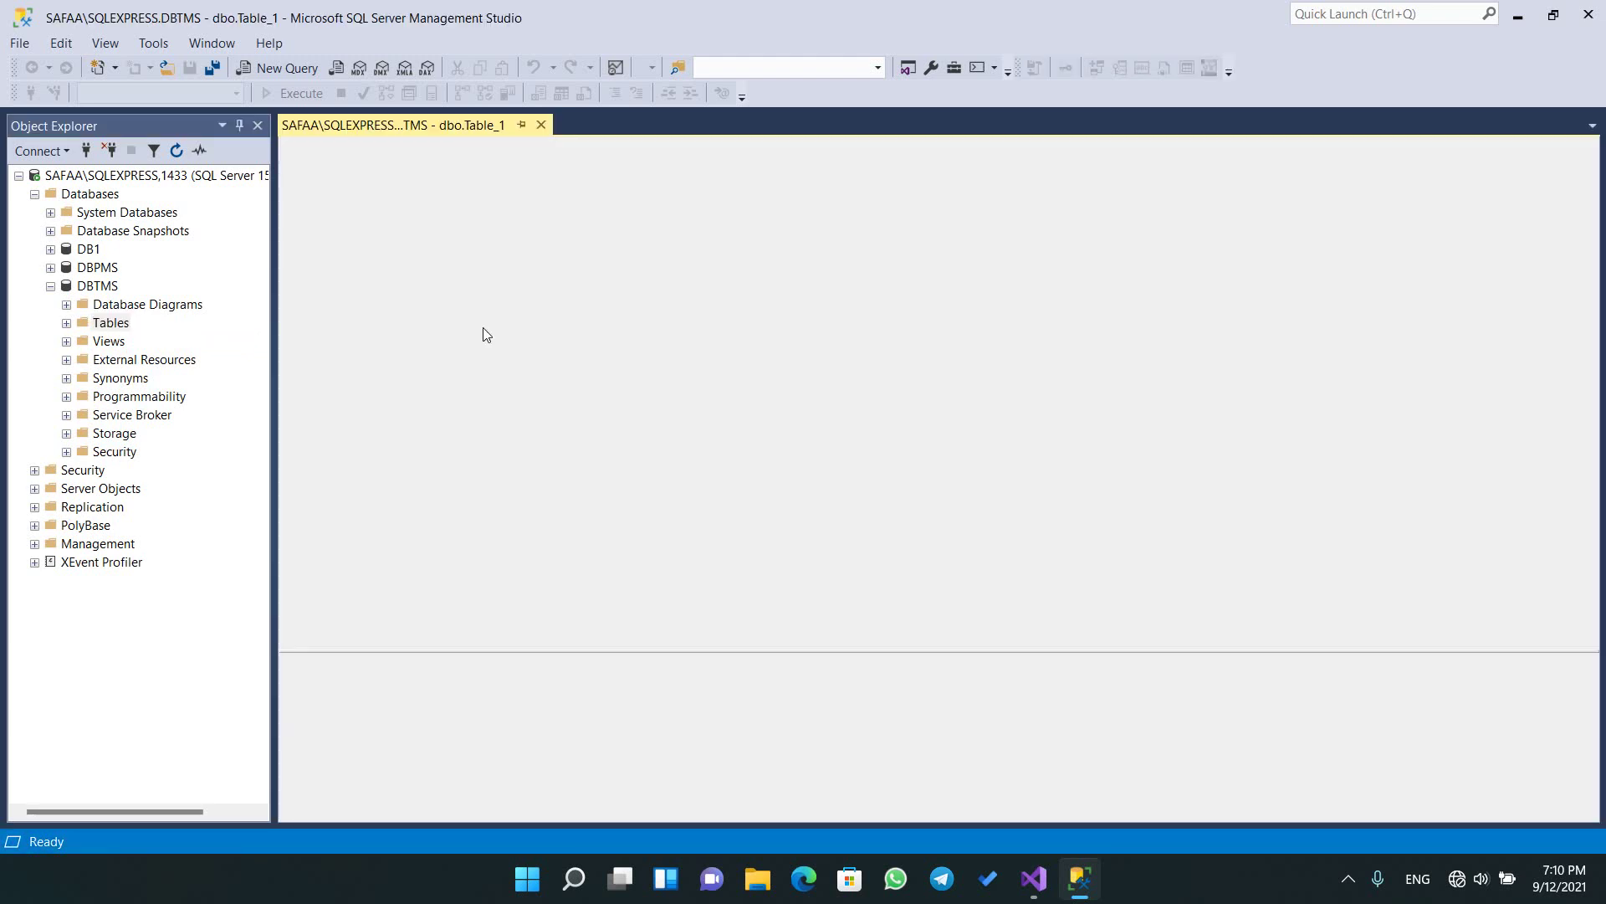
- Add the columns ID, FullName and UserName to the new table
text(ID)
key(Return)
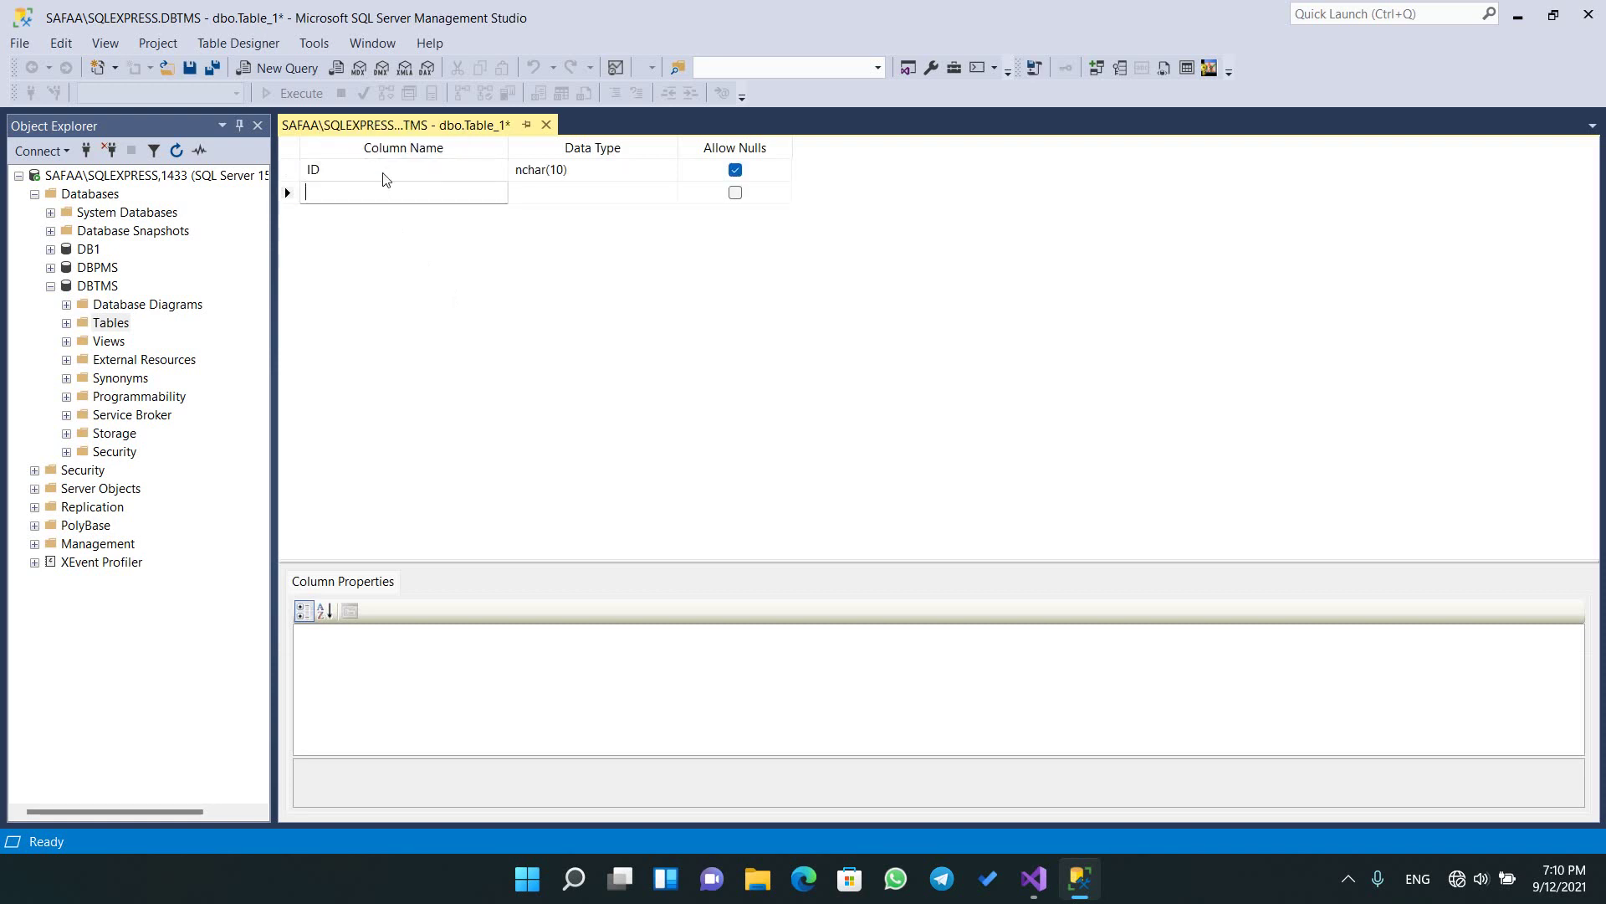
text(FullName)
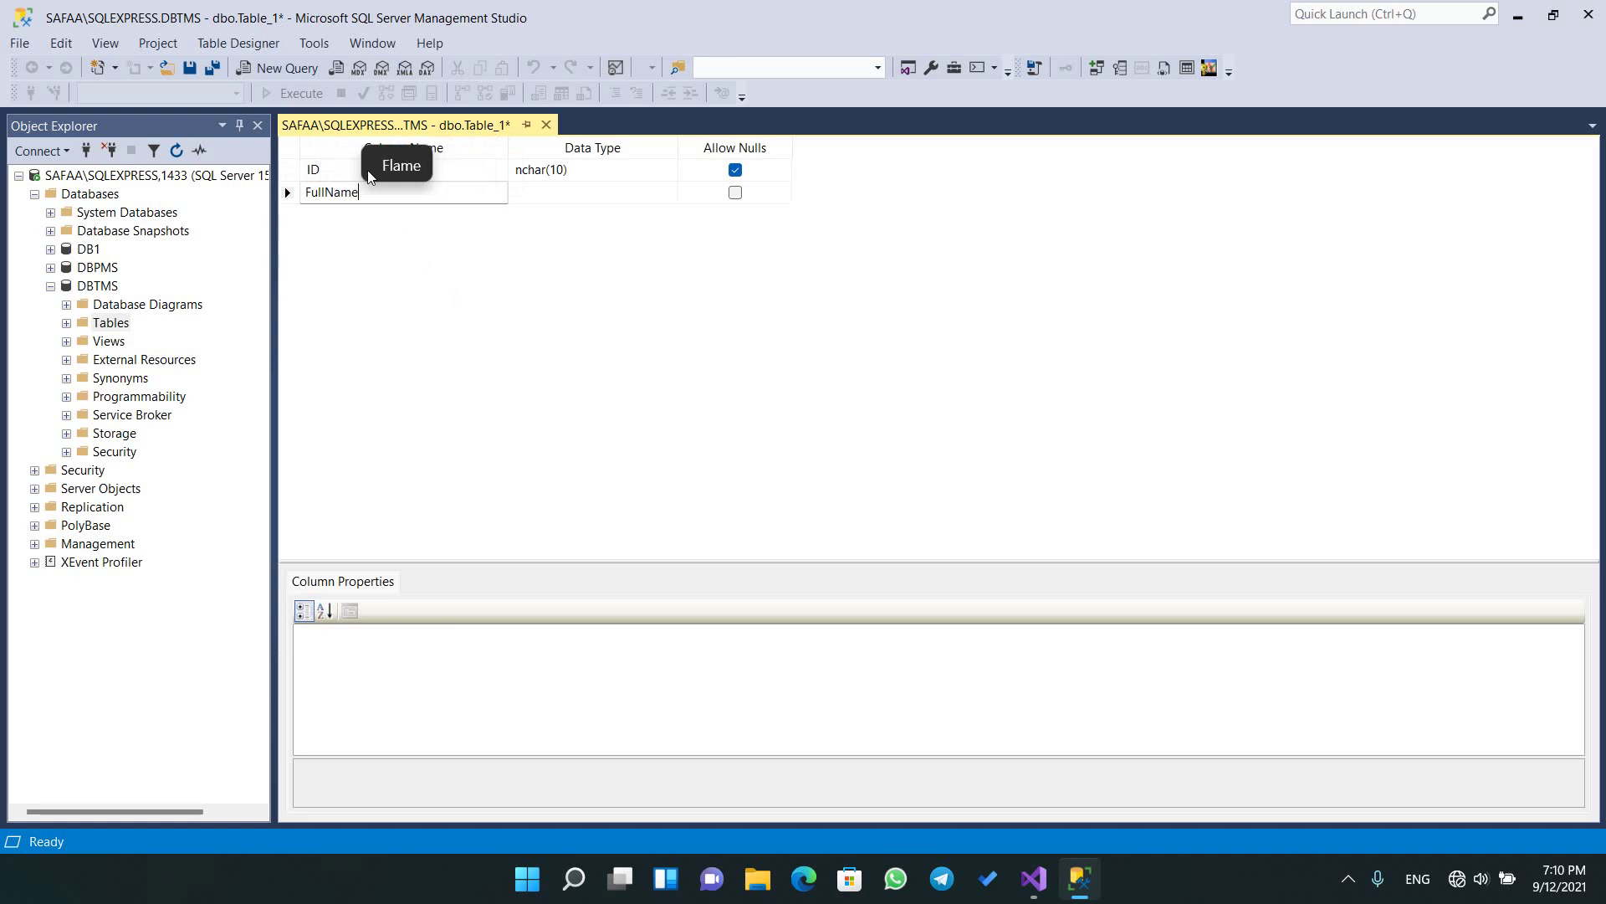
key(Return)
text(U)
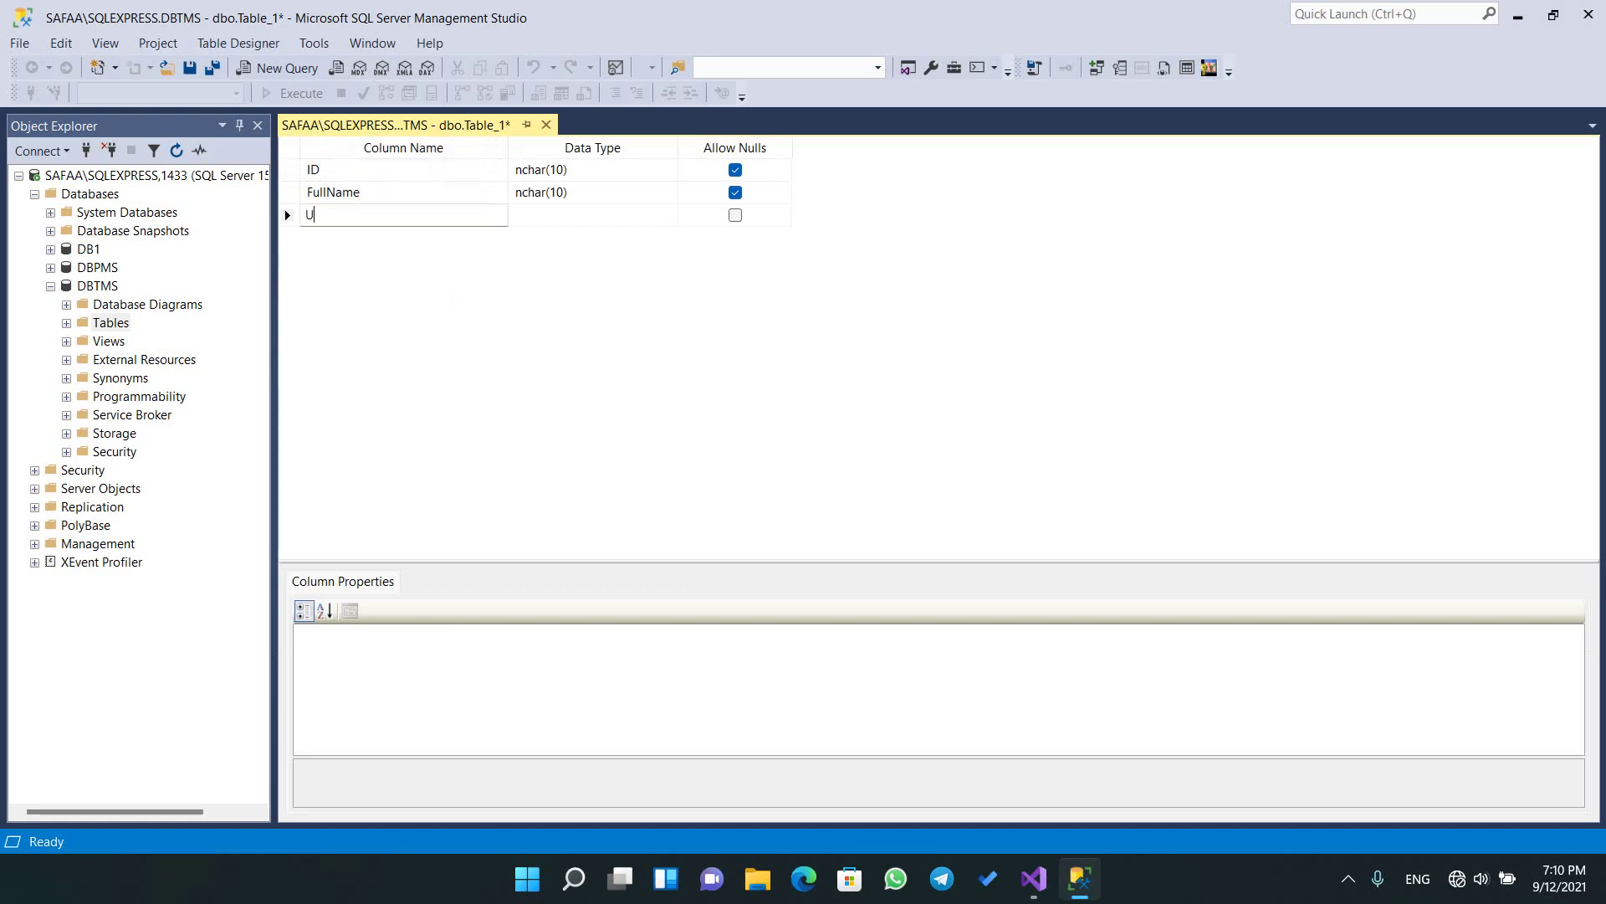
text(serName)
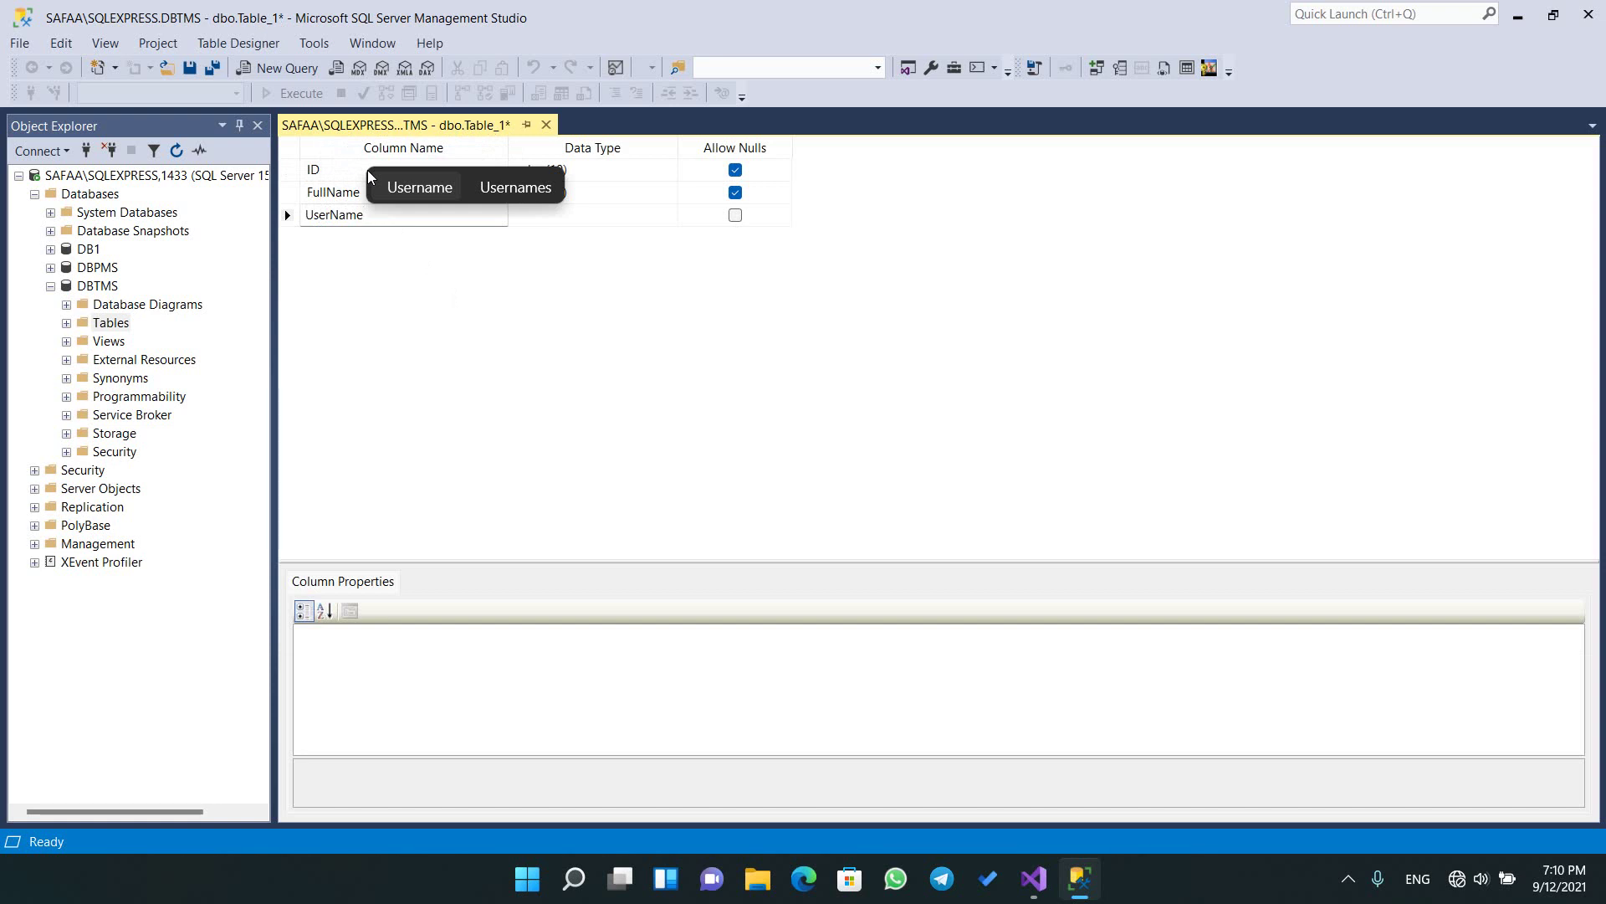
key(Return)
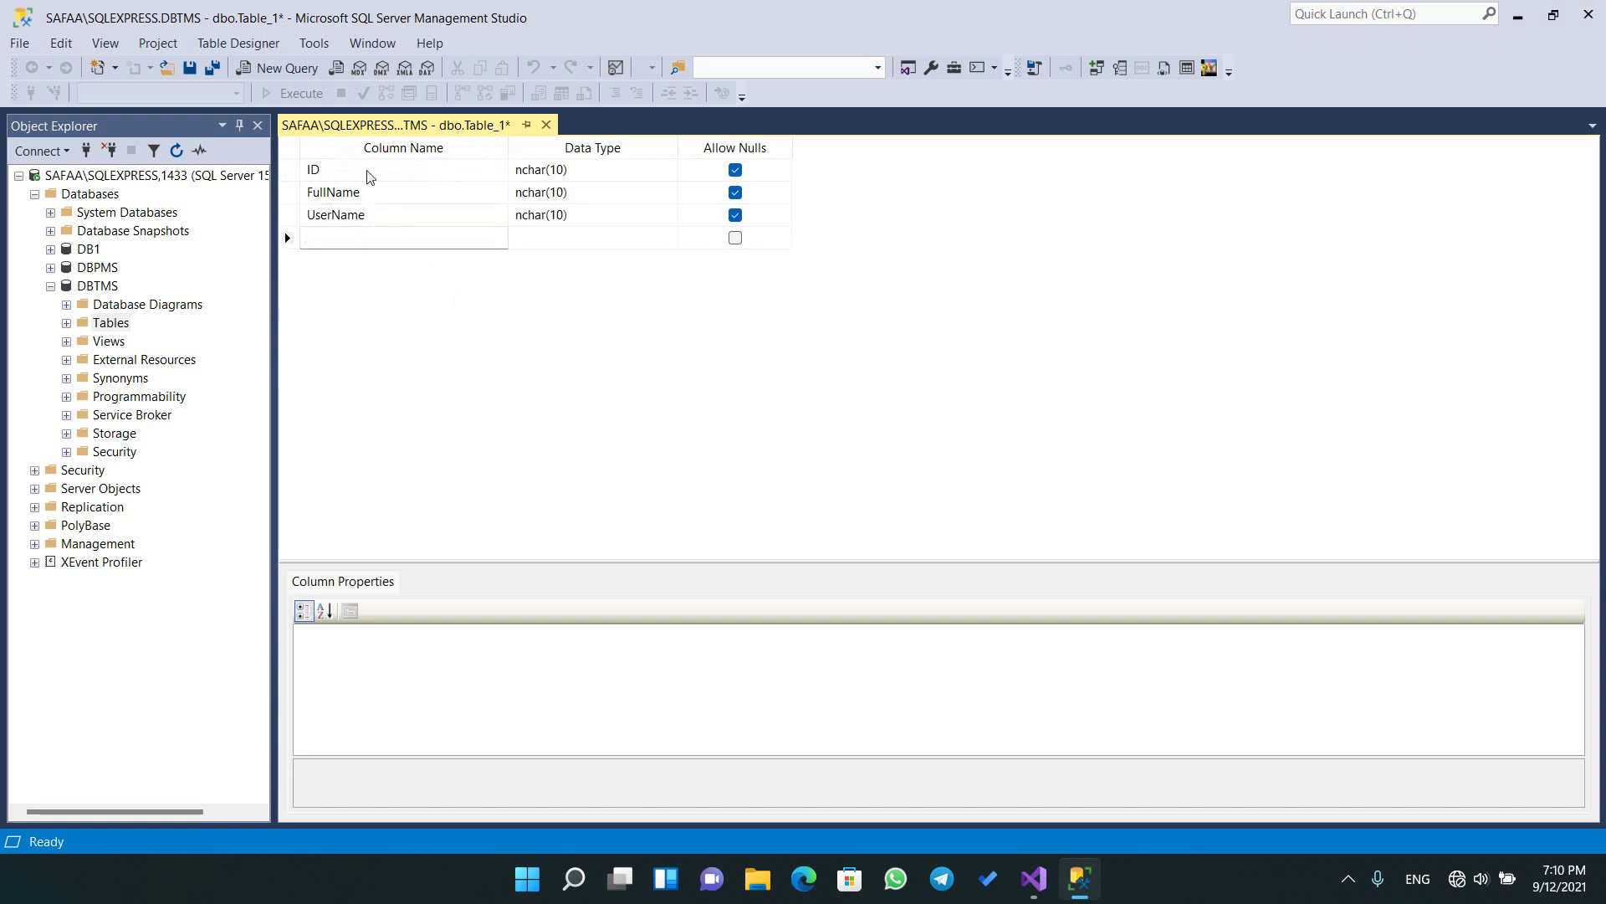
- Add the columns Password and State below UserName in the table design
text(Passe)
key(BackSpace)
text(word)
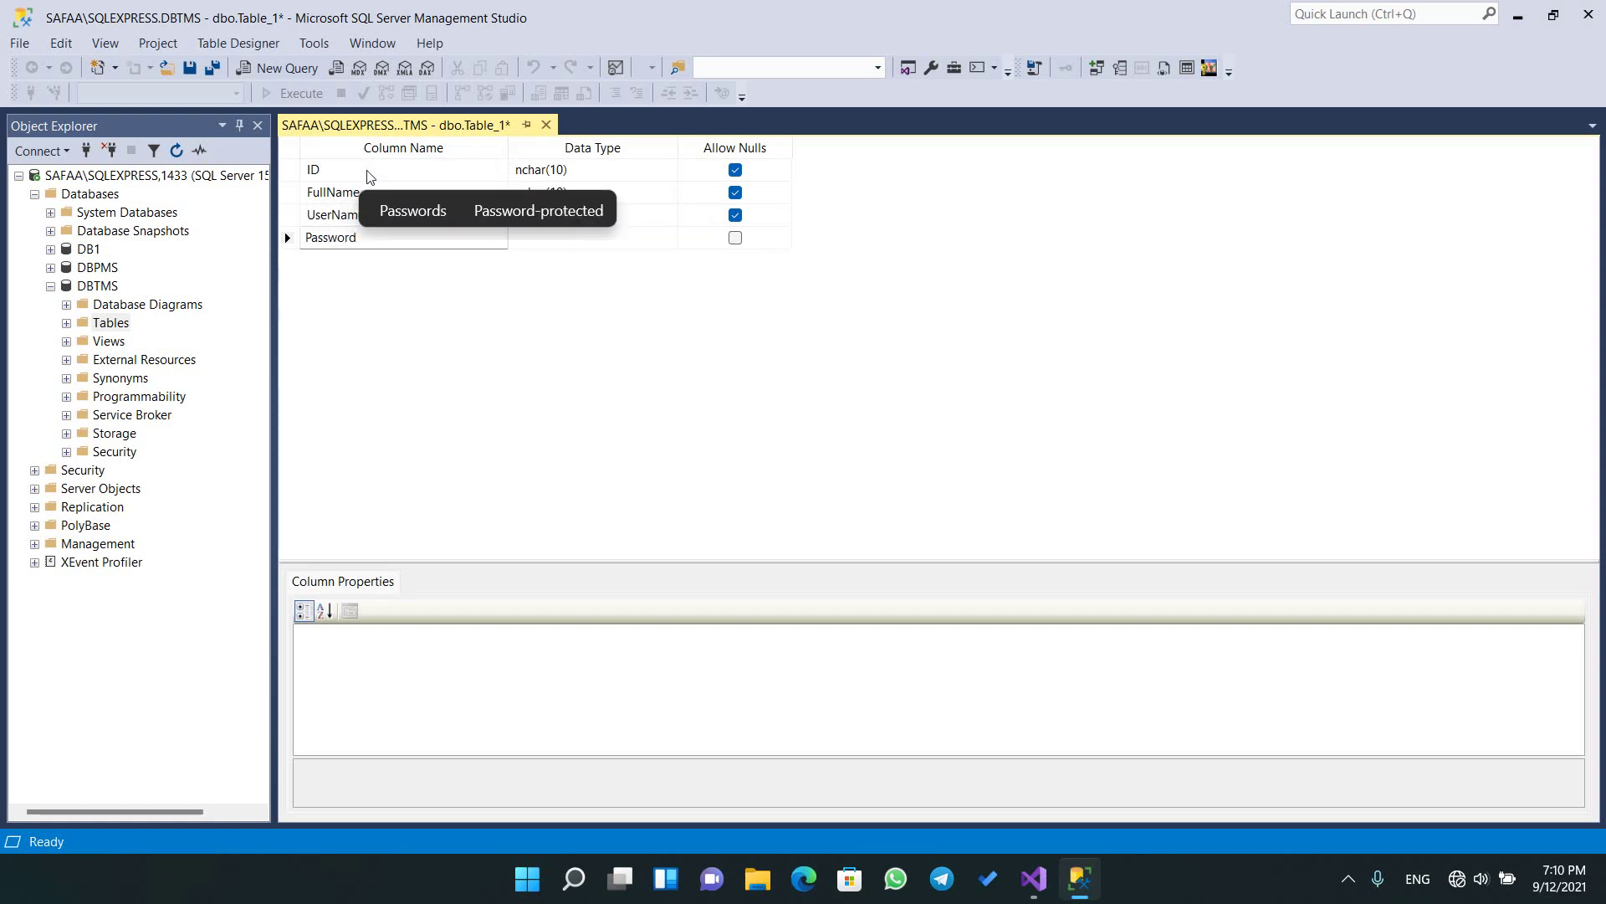
key(Return)
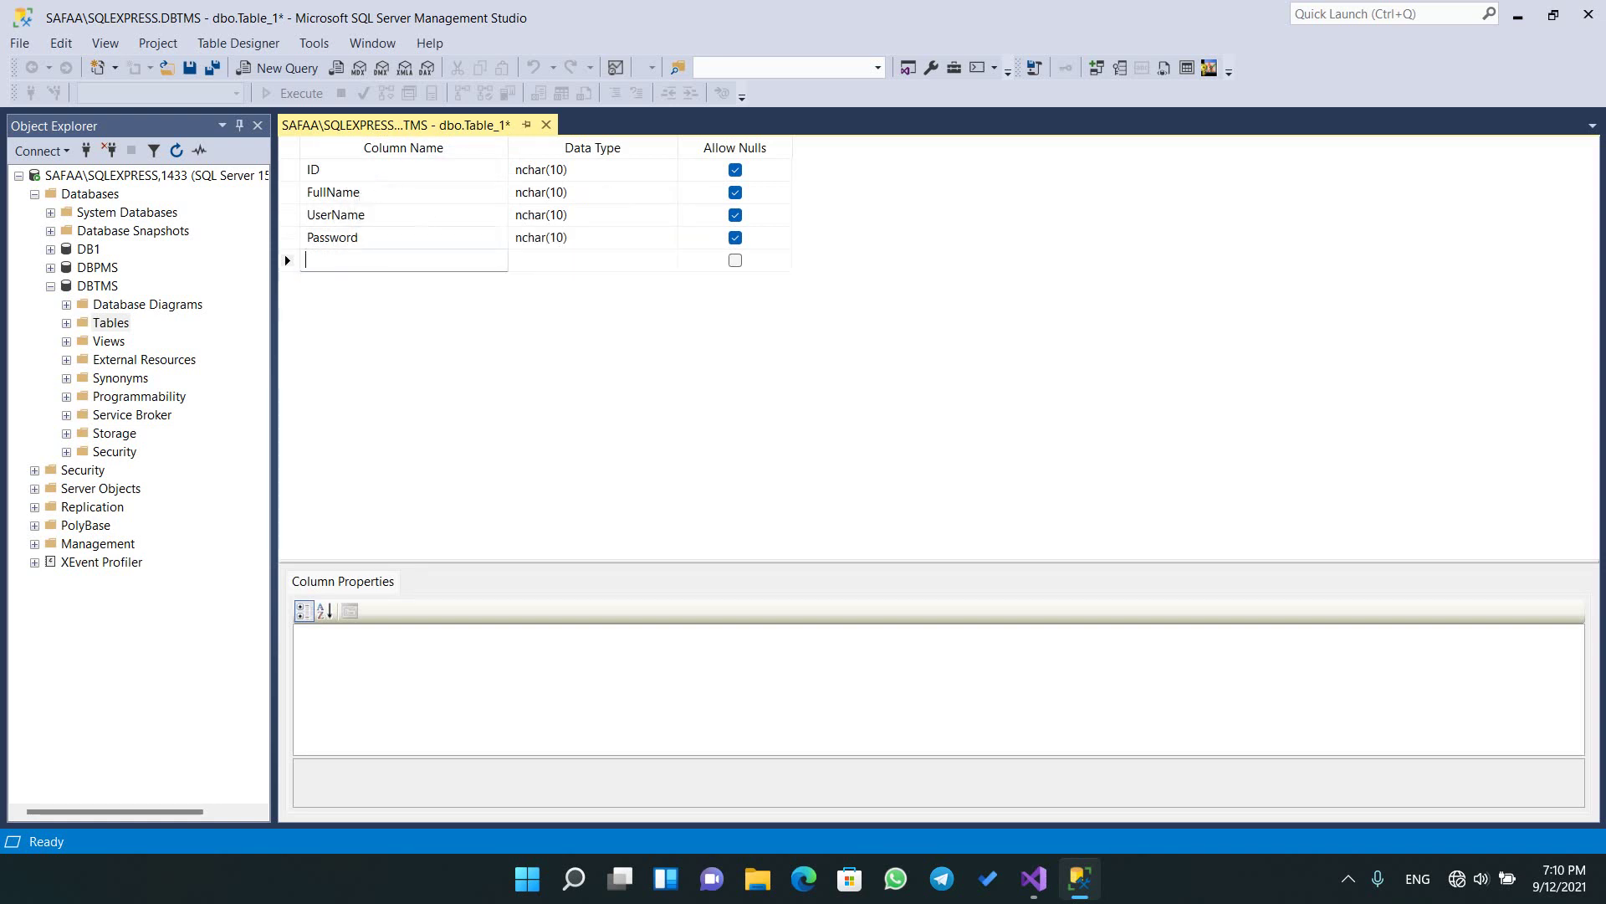
text(State)
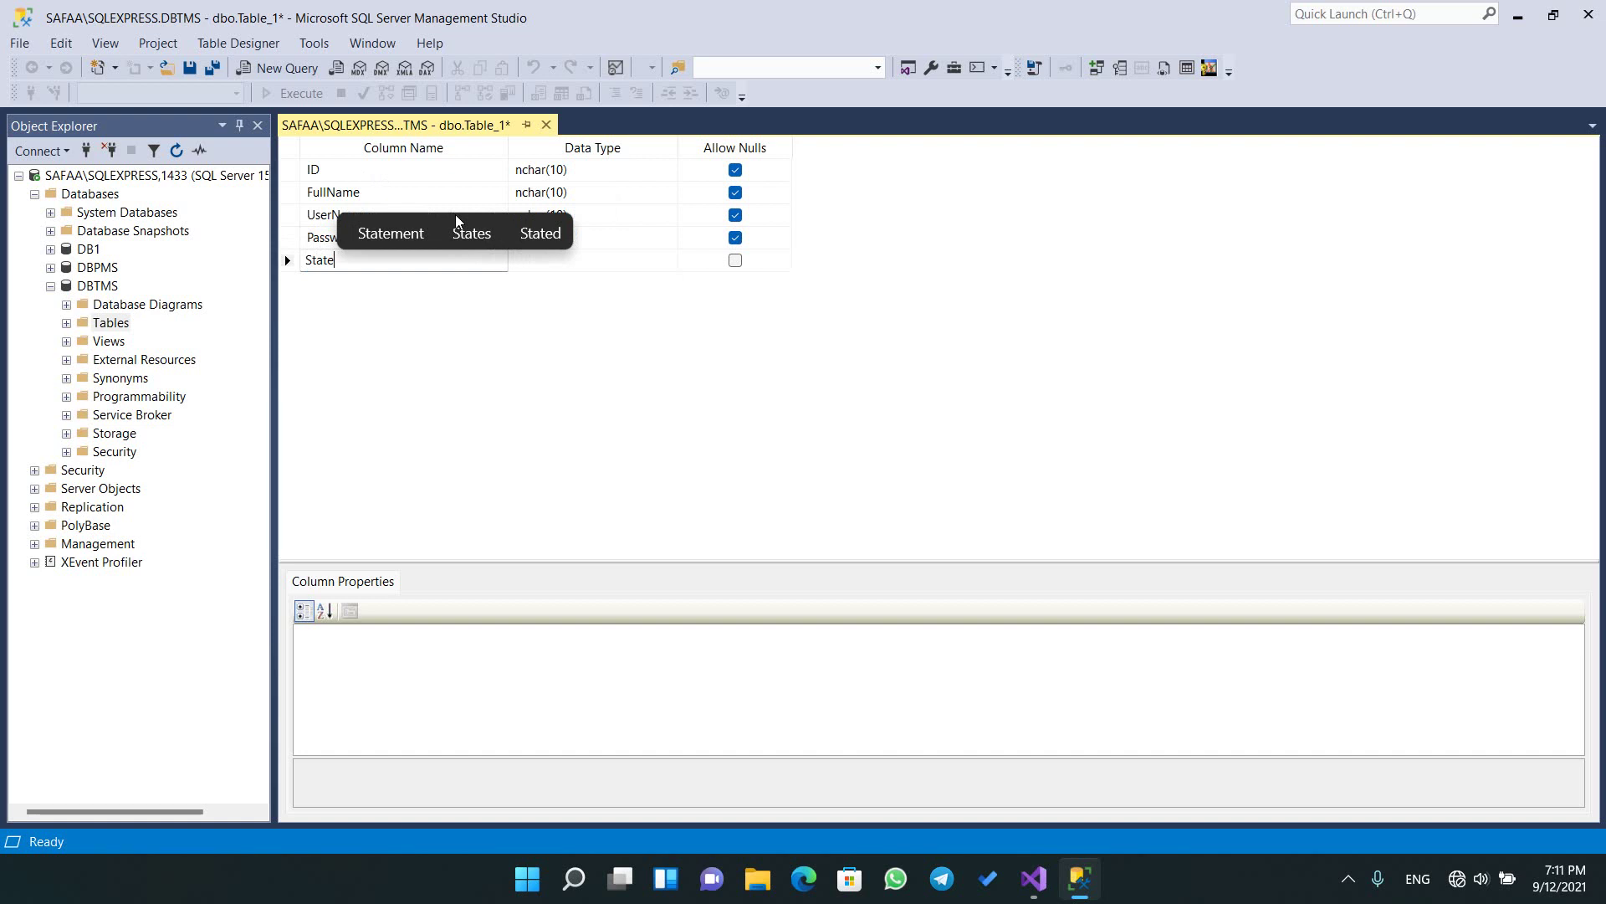
click(552, 327)
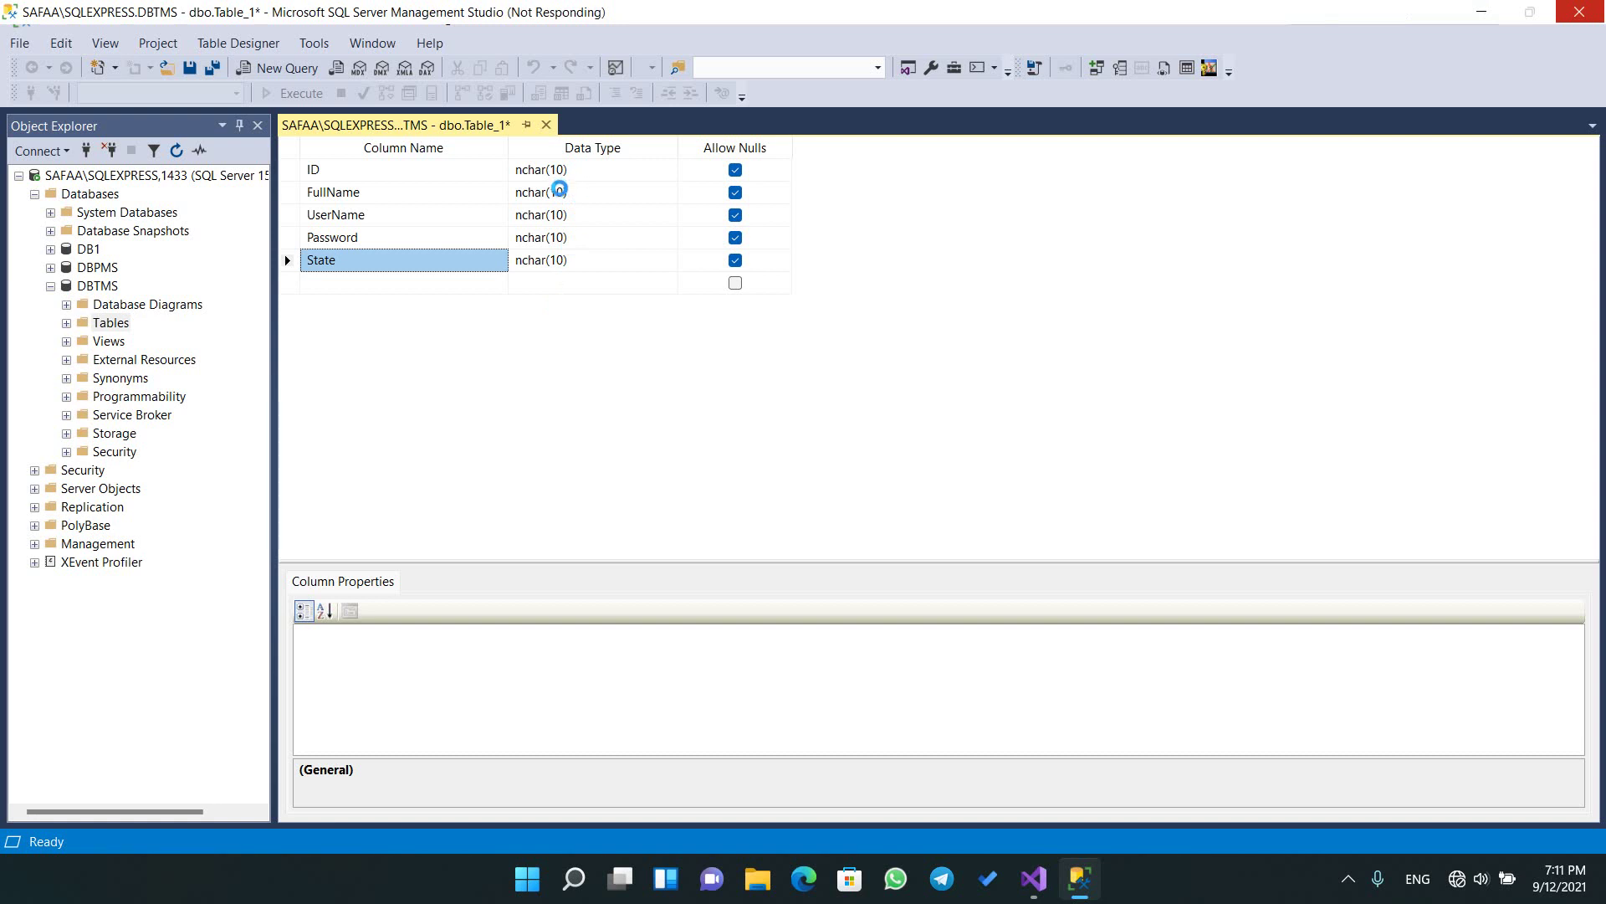
- Set the data type of the ID column to int and of FullName to nvarchar(50)
click(605, 168)
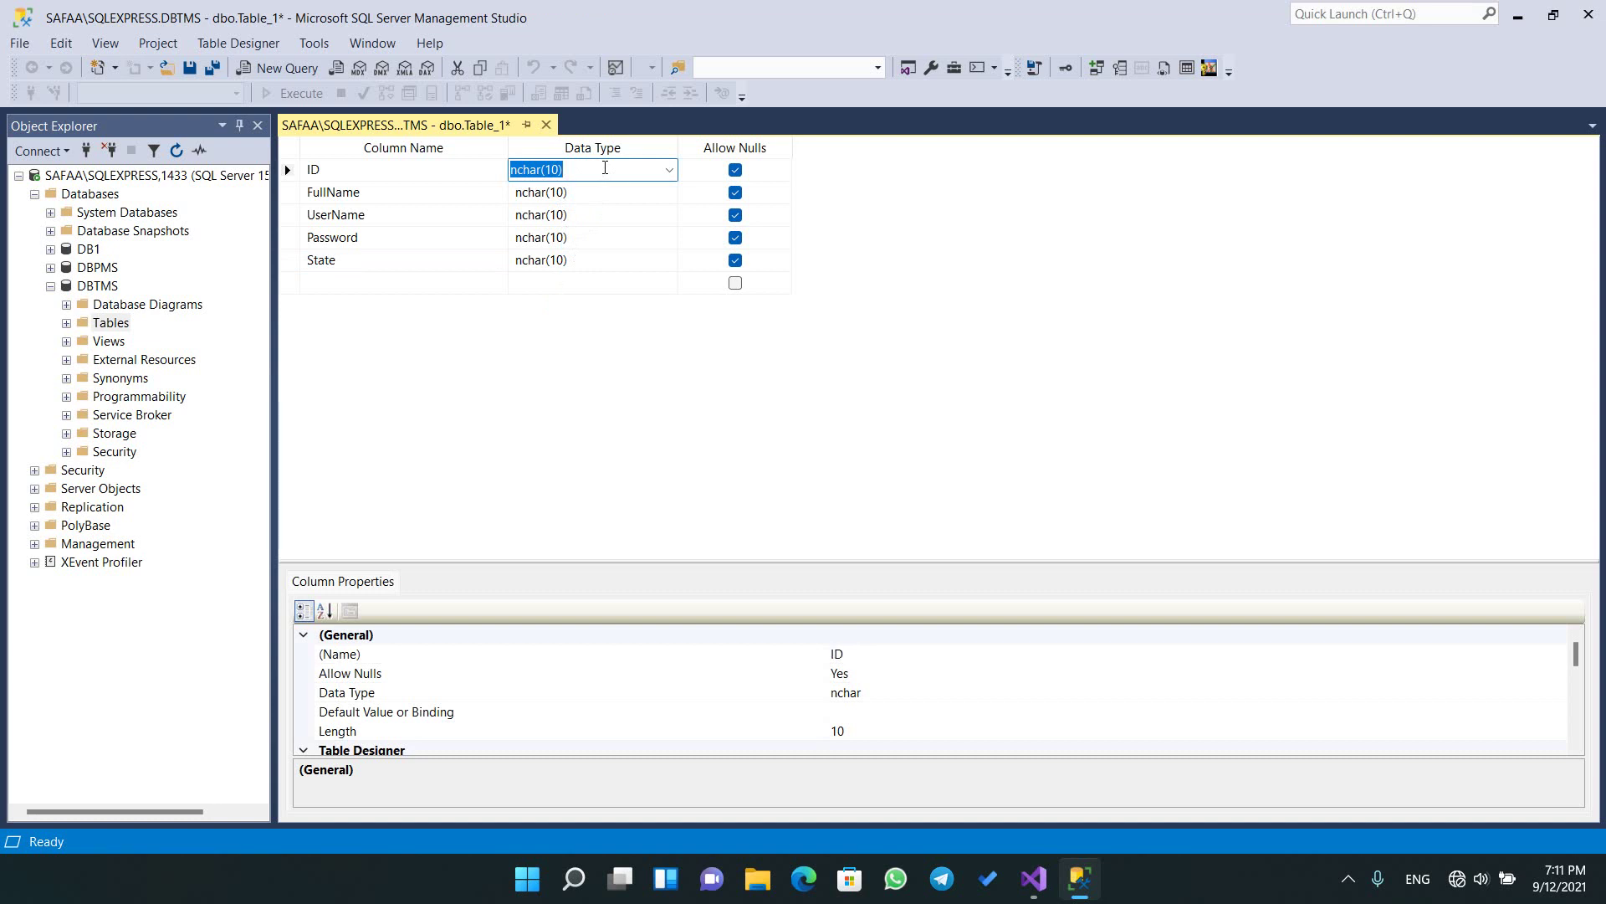
text(int)
key(Down)
text(nvar)
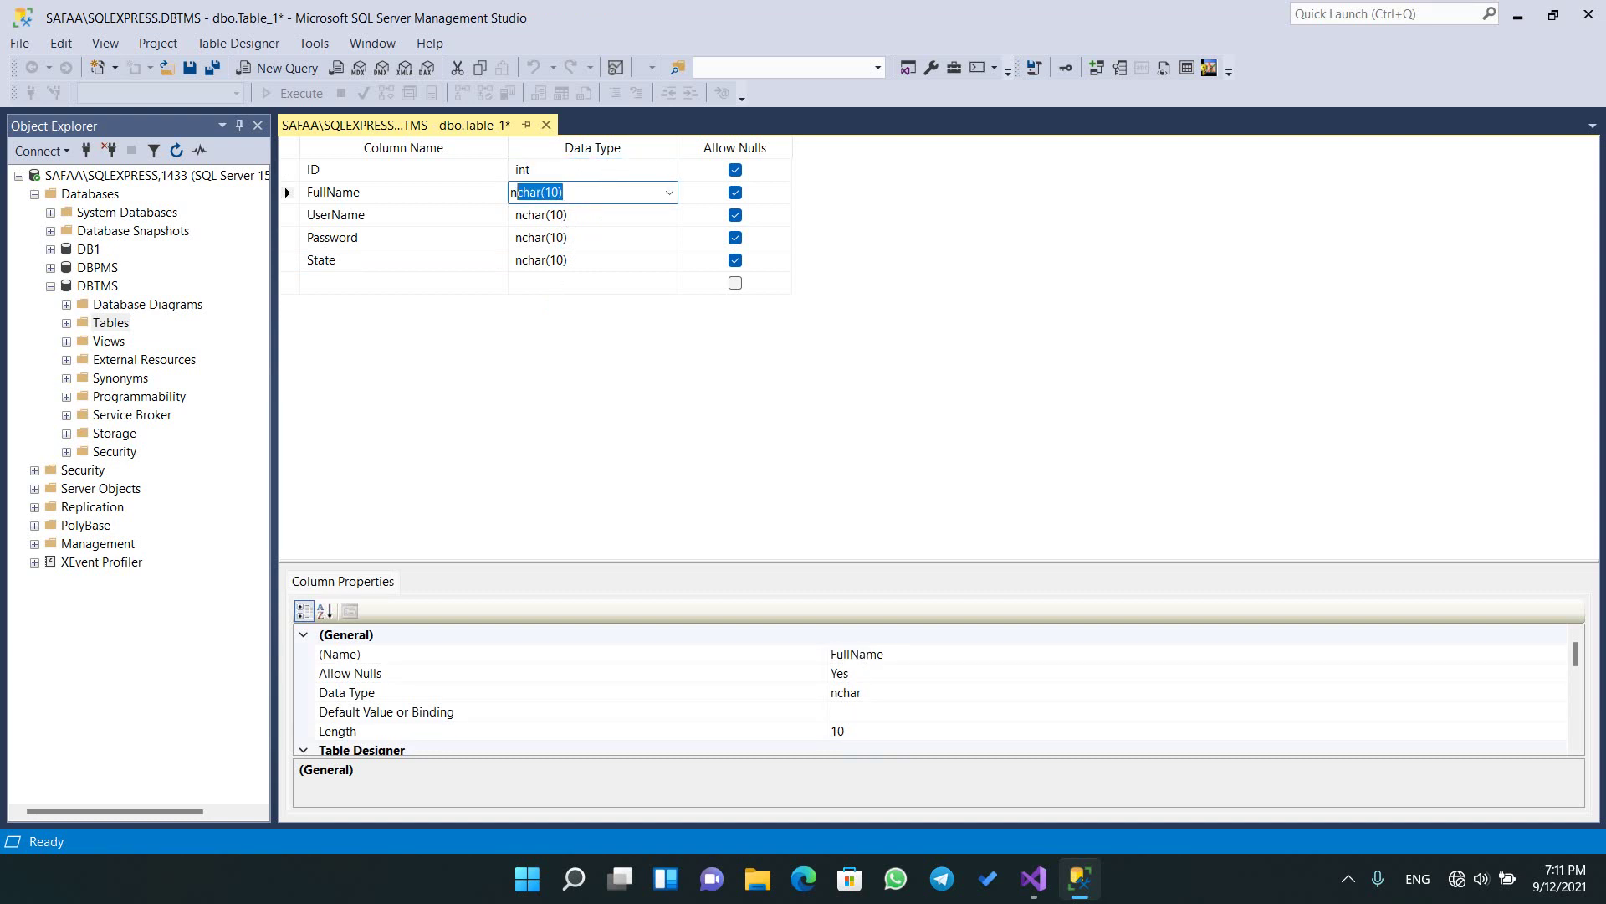
key(Down)
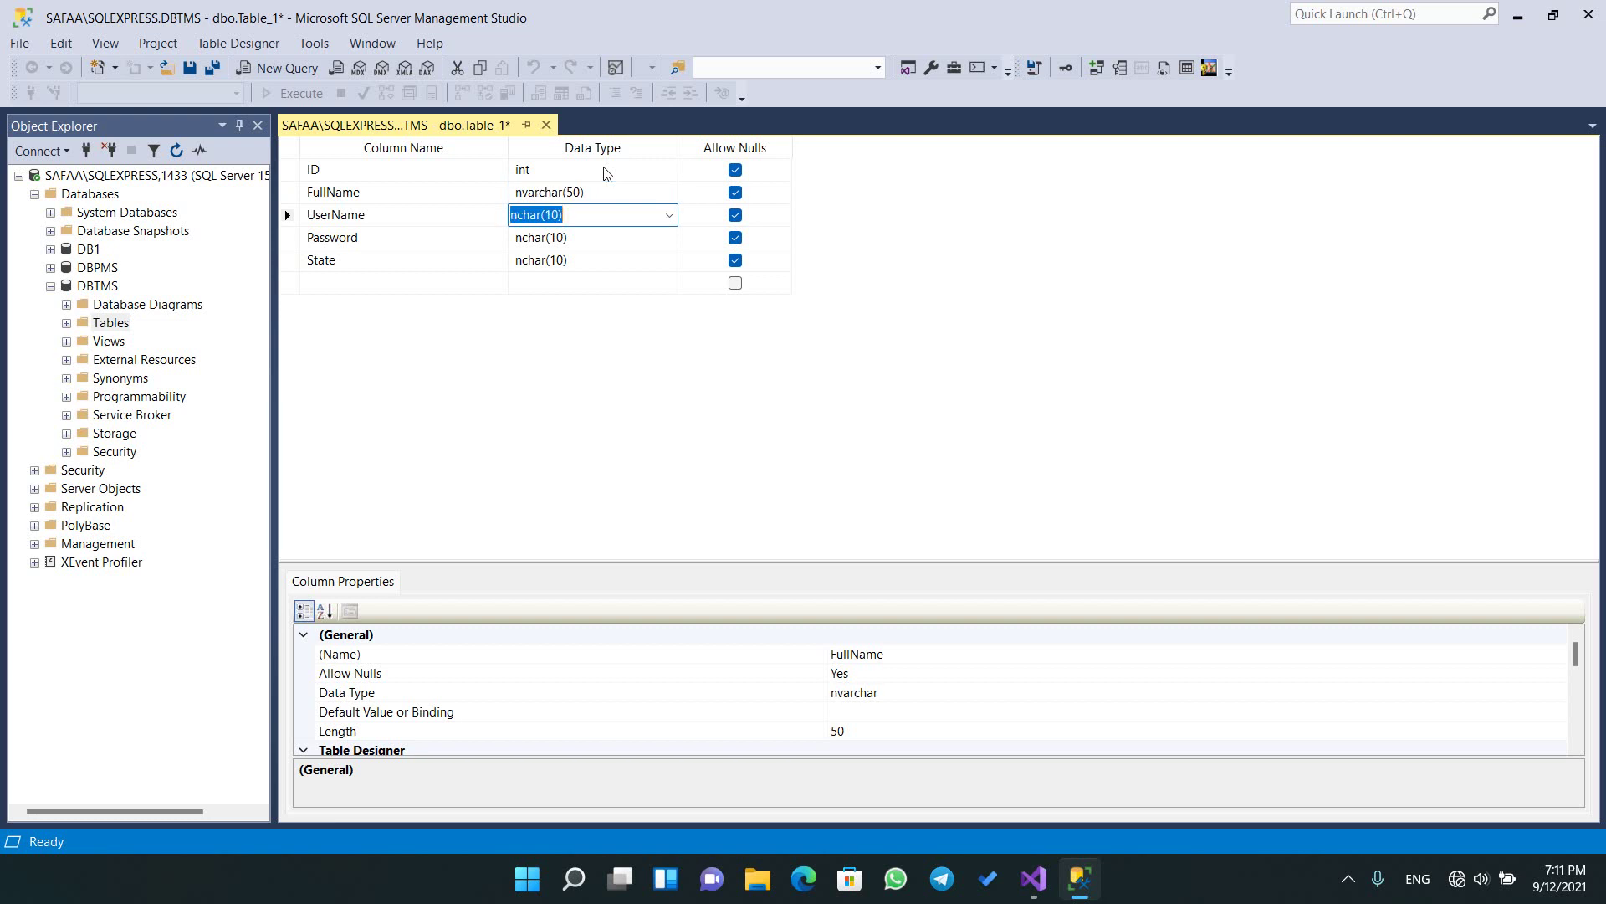
- Set the data type of the UserName, Password and State columns to nvarchar(50)
text(nvar)
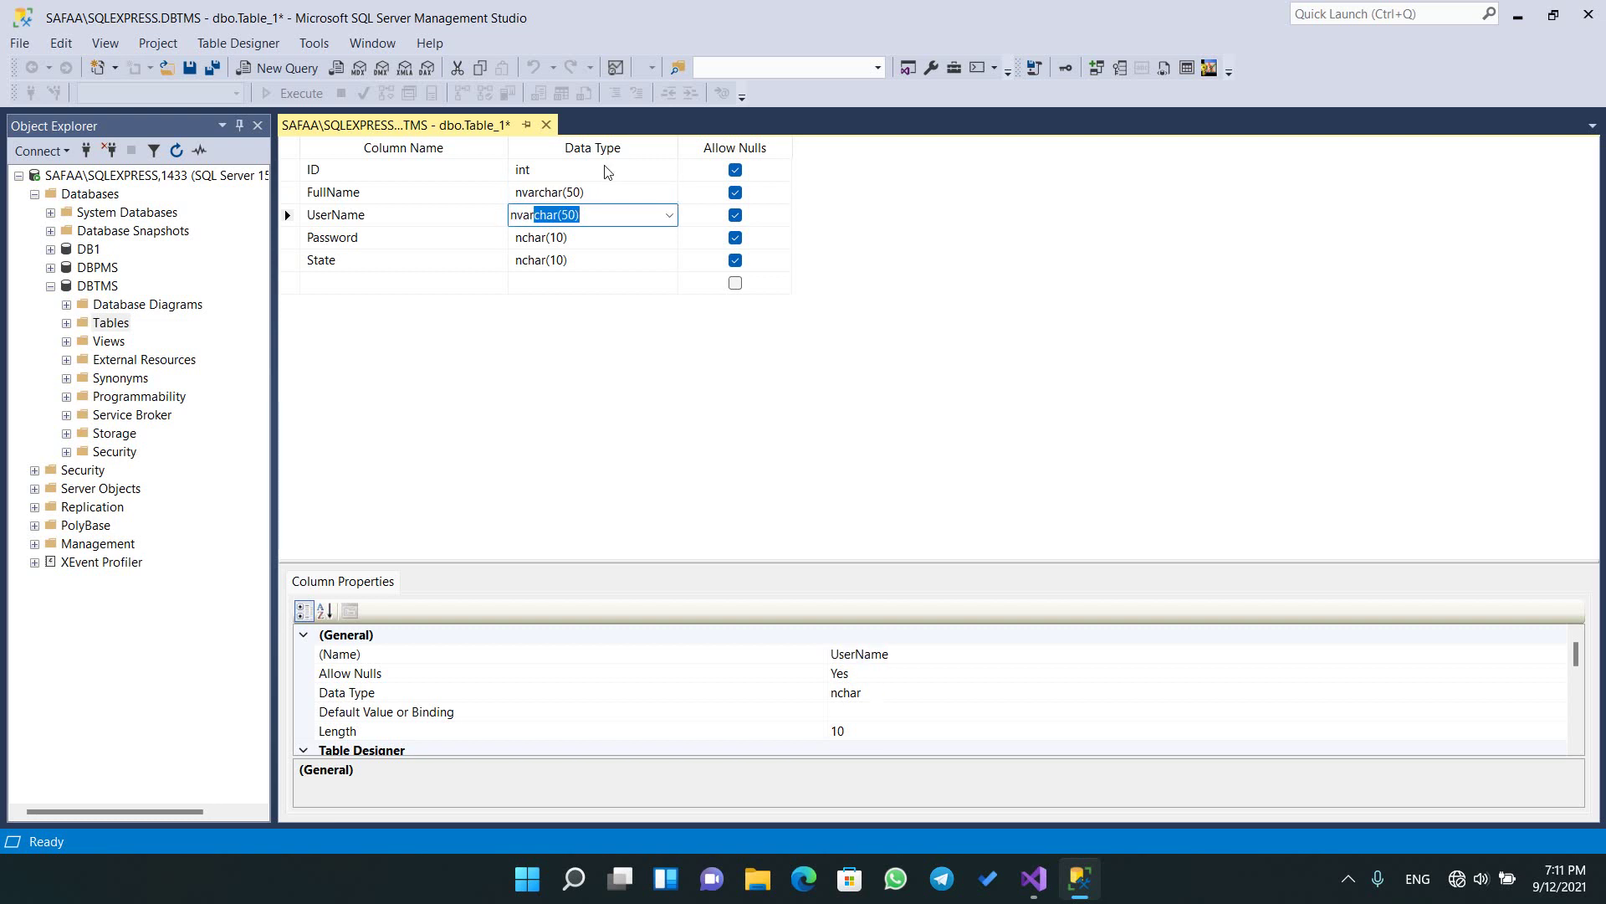
key(Down)
text(nvar)
key(Down)
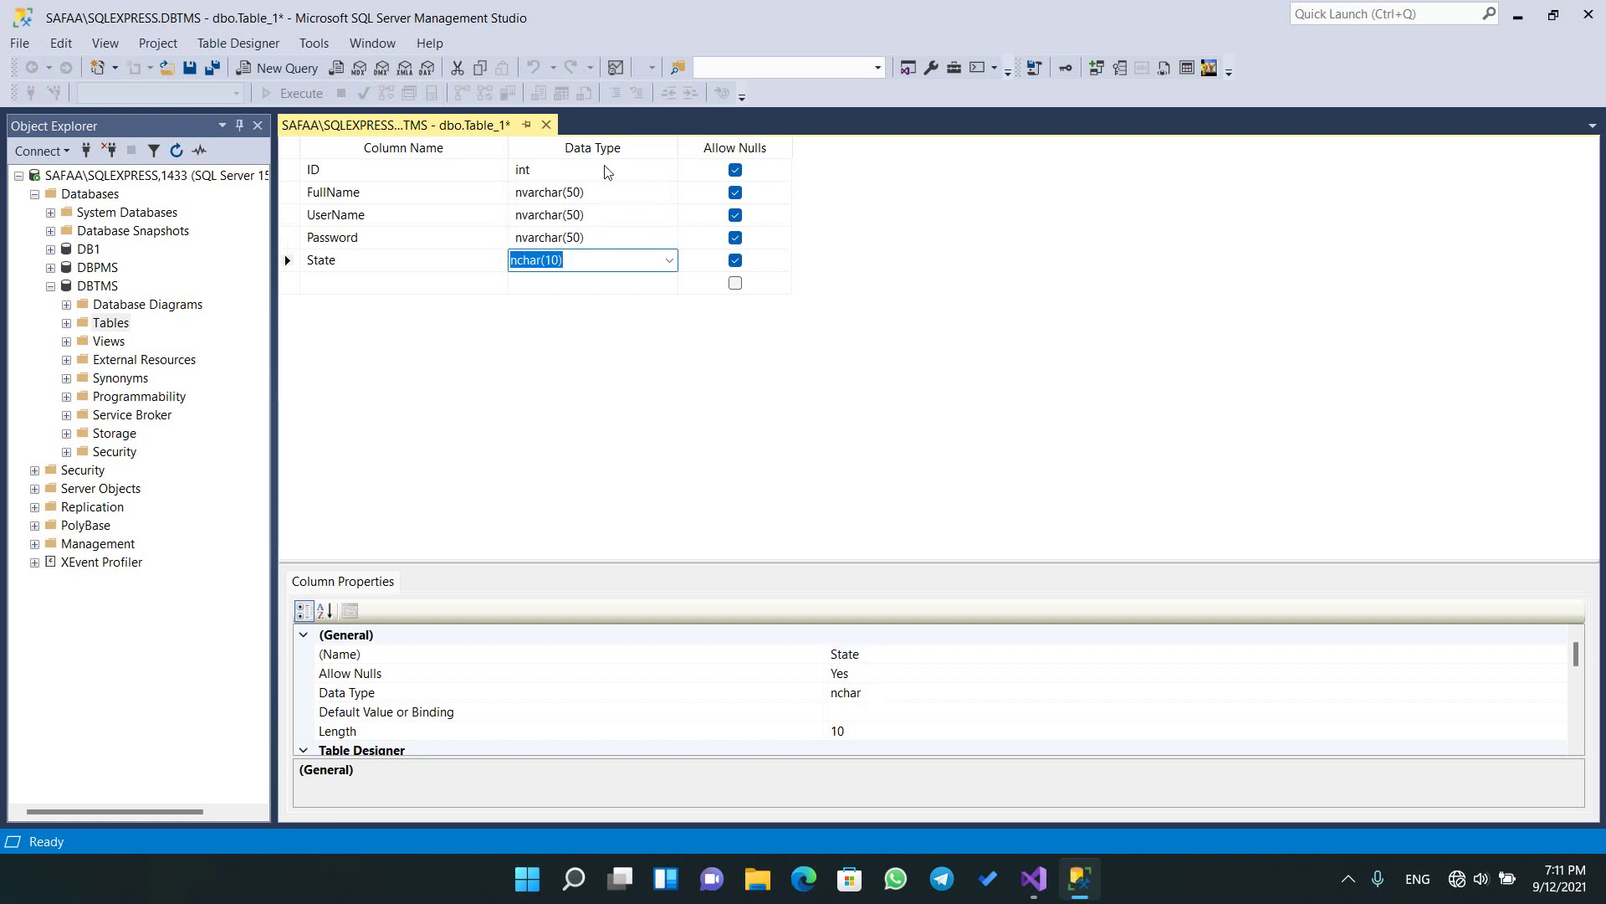
text(nvar)
key(Down)
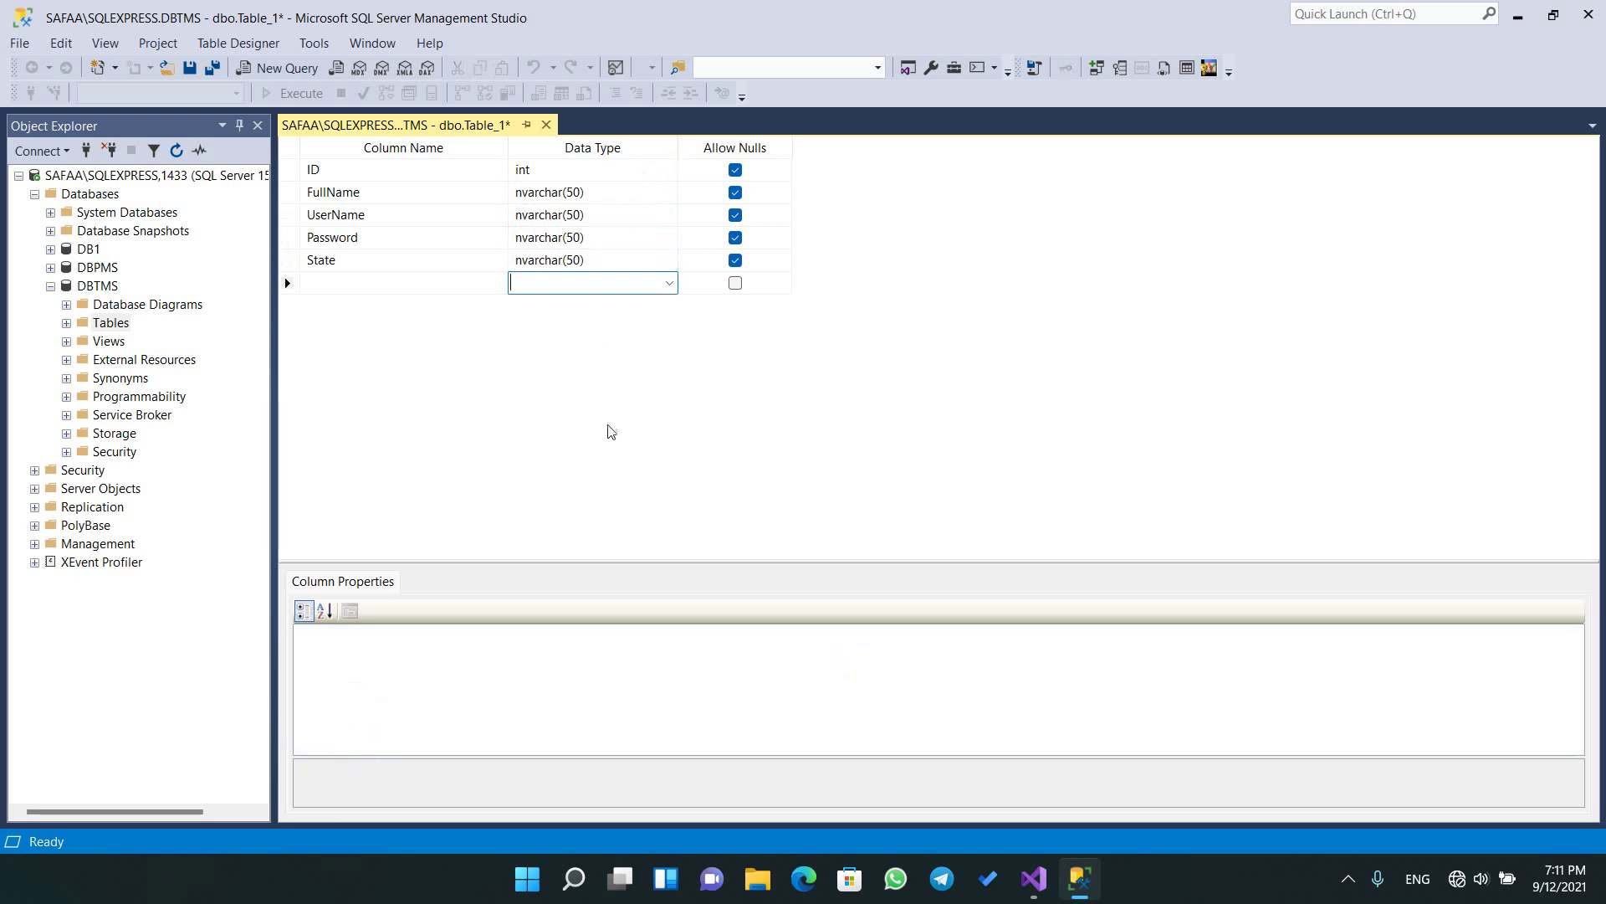
click(609, 436)
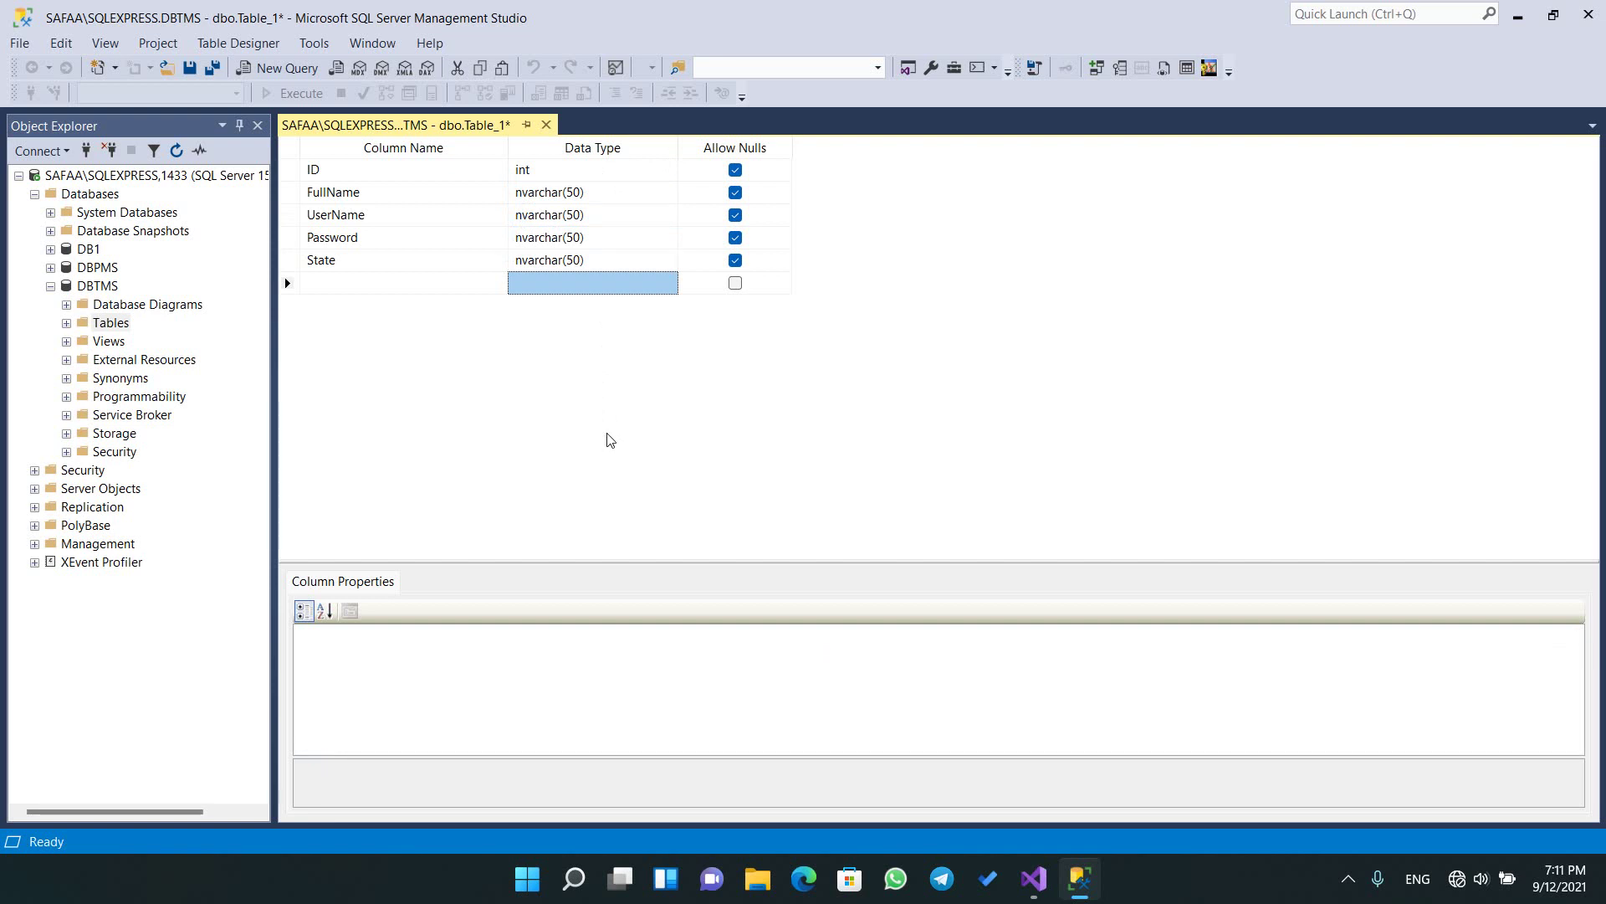
- Make the ID column the primary key of the table
click(343, 172)
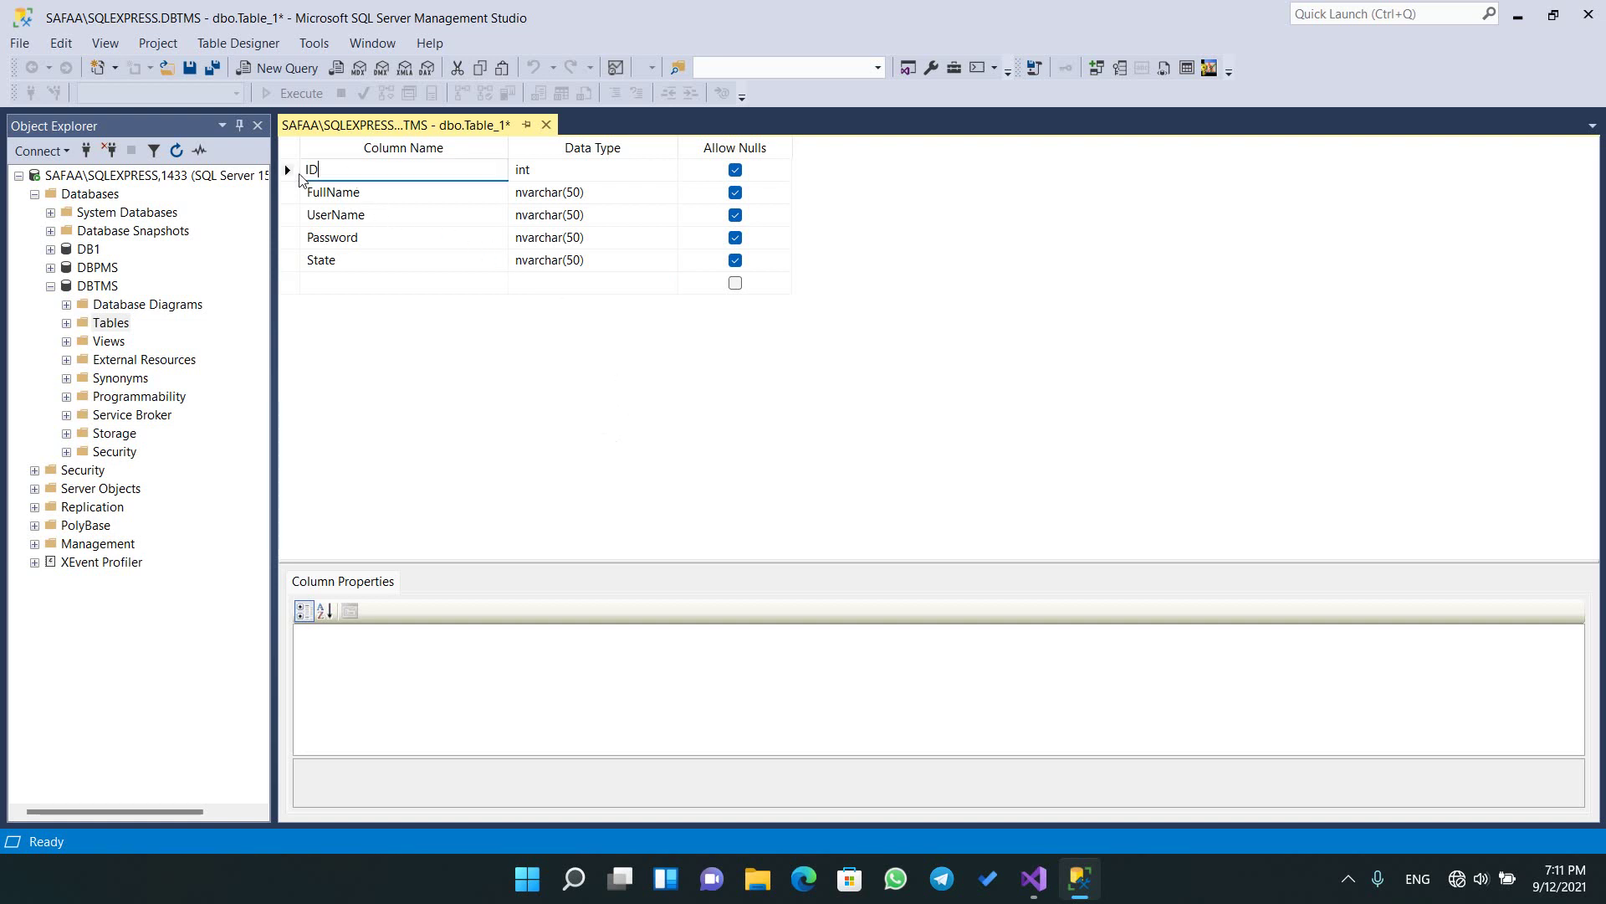
click(288, 172)
right_click(292, 173)
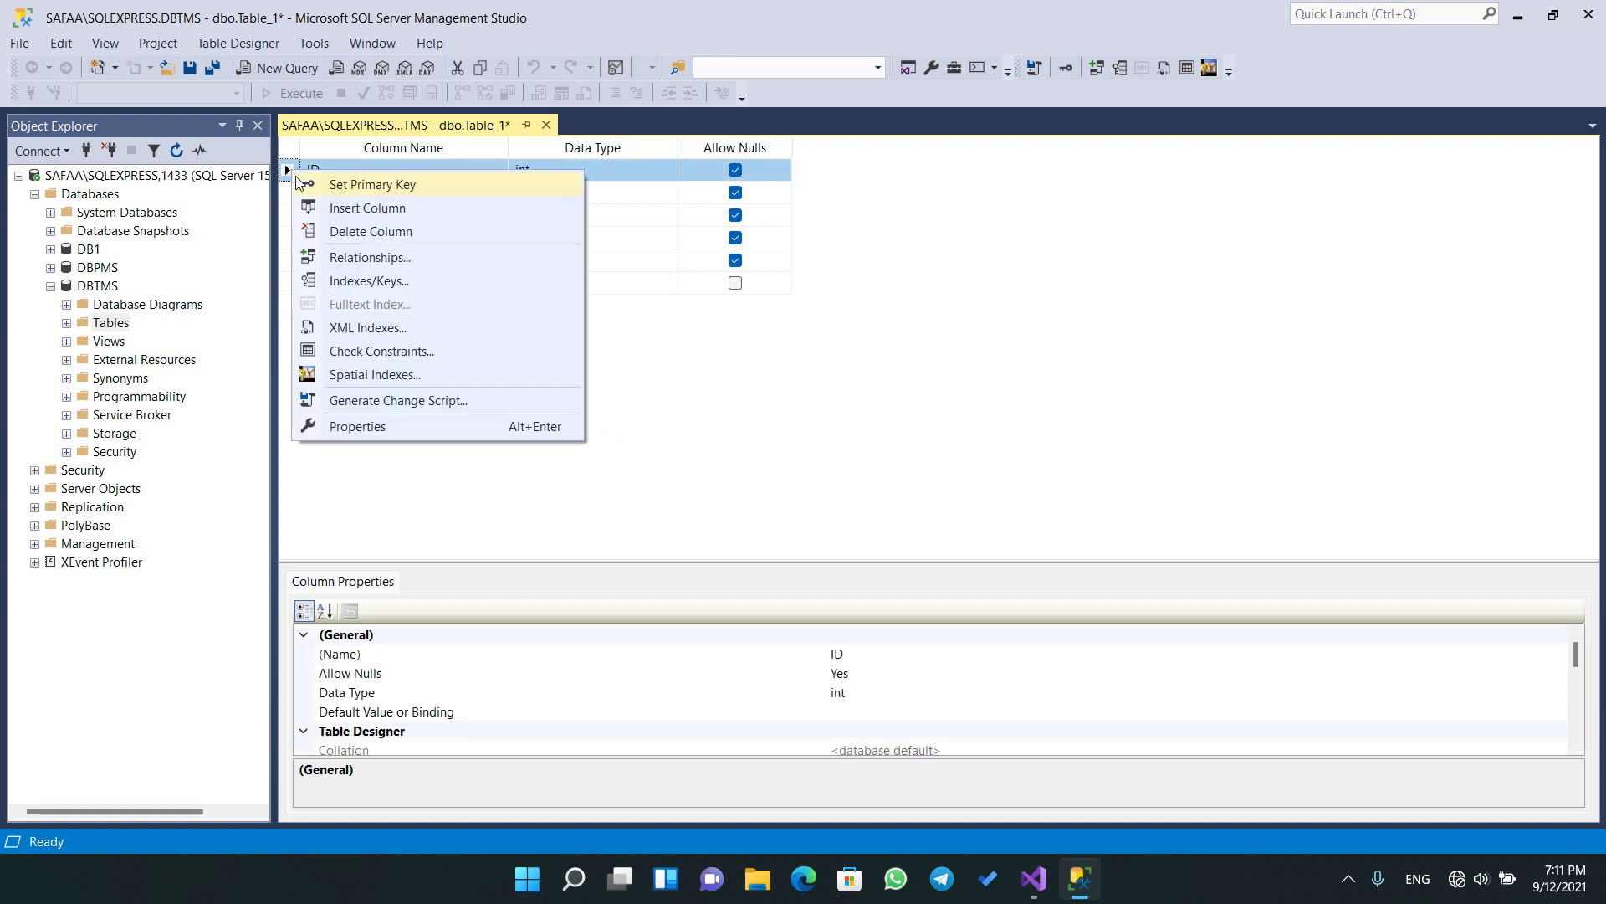
click(378, 189)
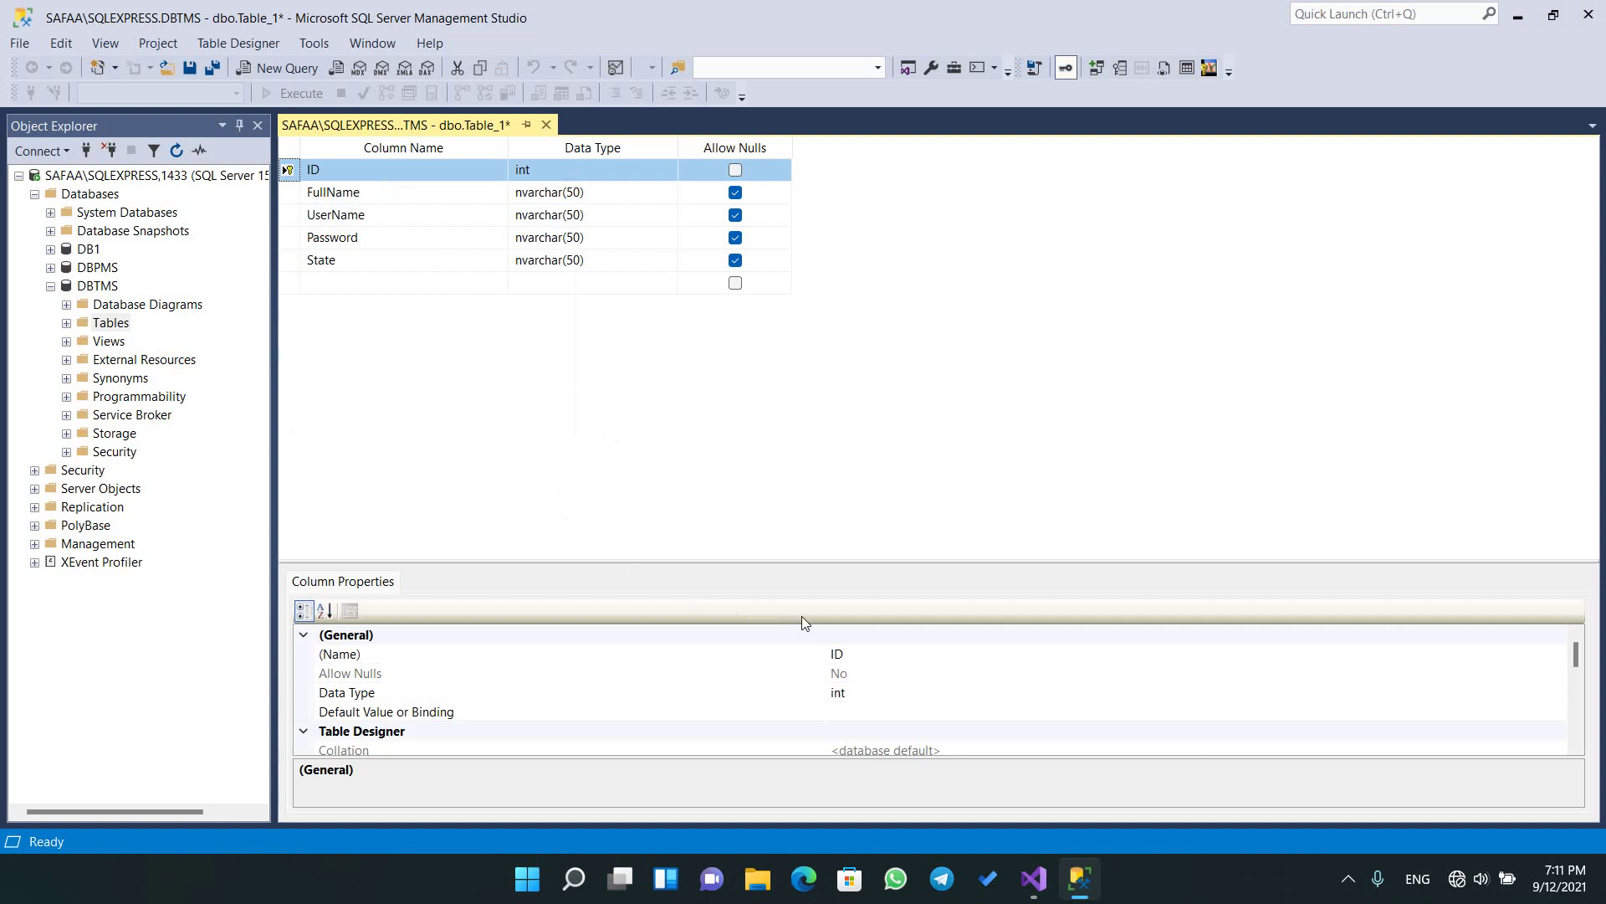
- Turn on the Is Identity property in the ID column's Identity Specification
scroll(557, 684, down, 2)
scroll(441, 661, down, 1)
scroll(443, 670, down, 1)
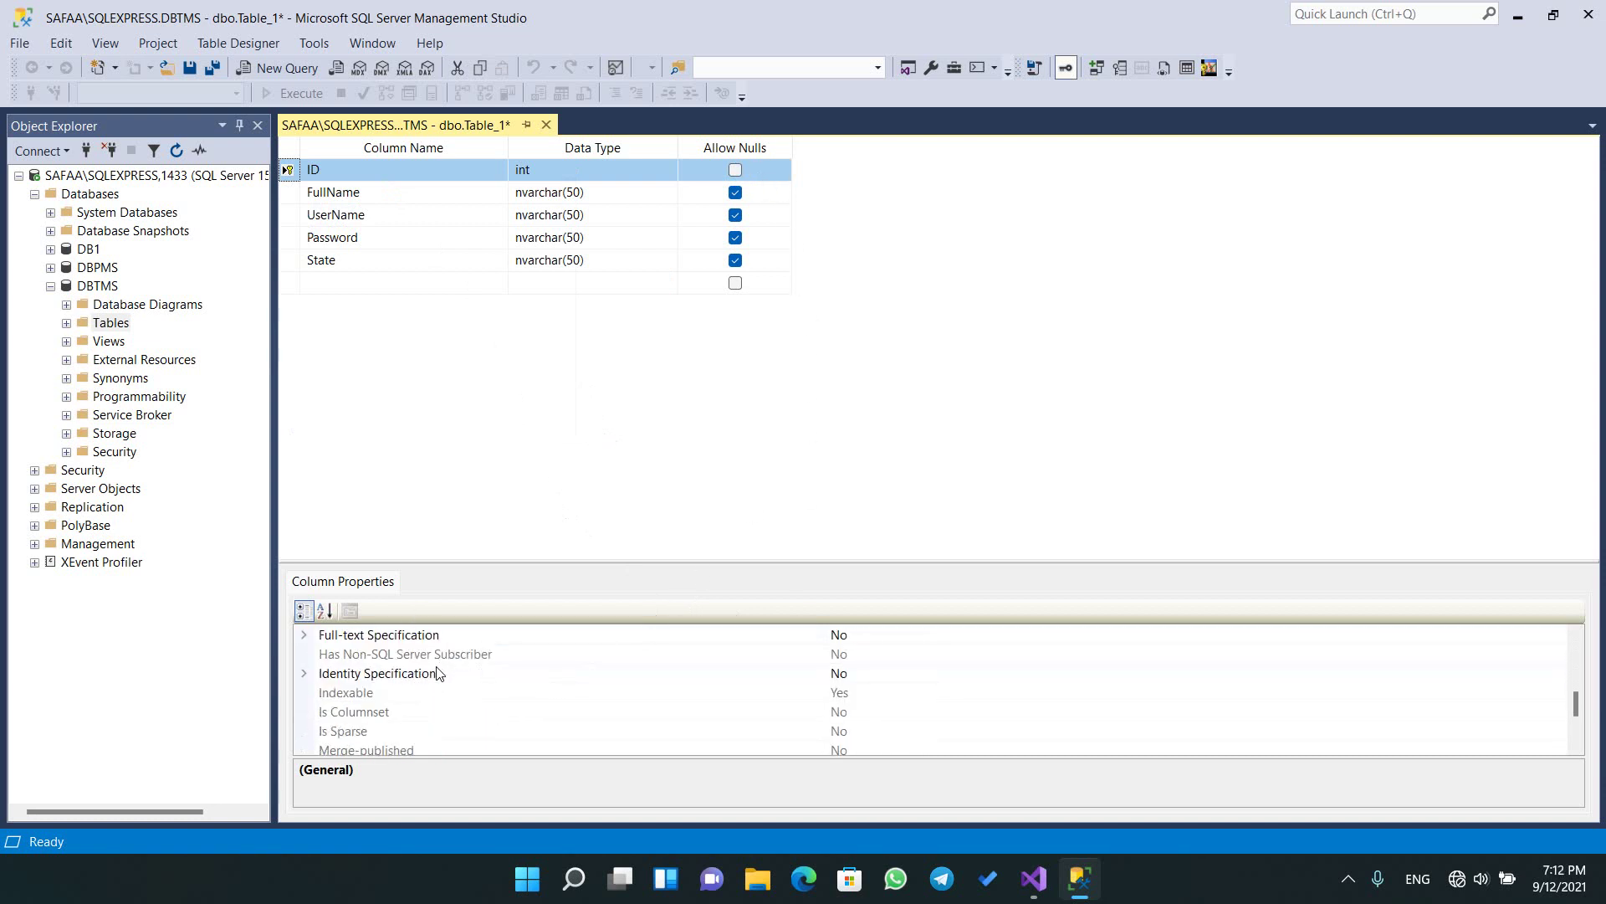
click(304, 674)
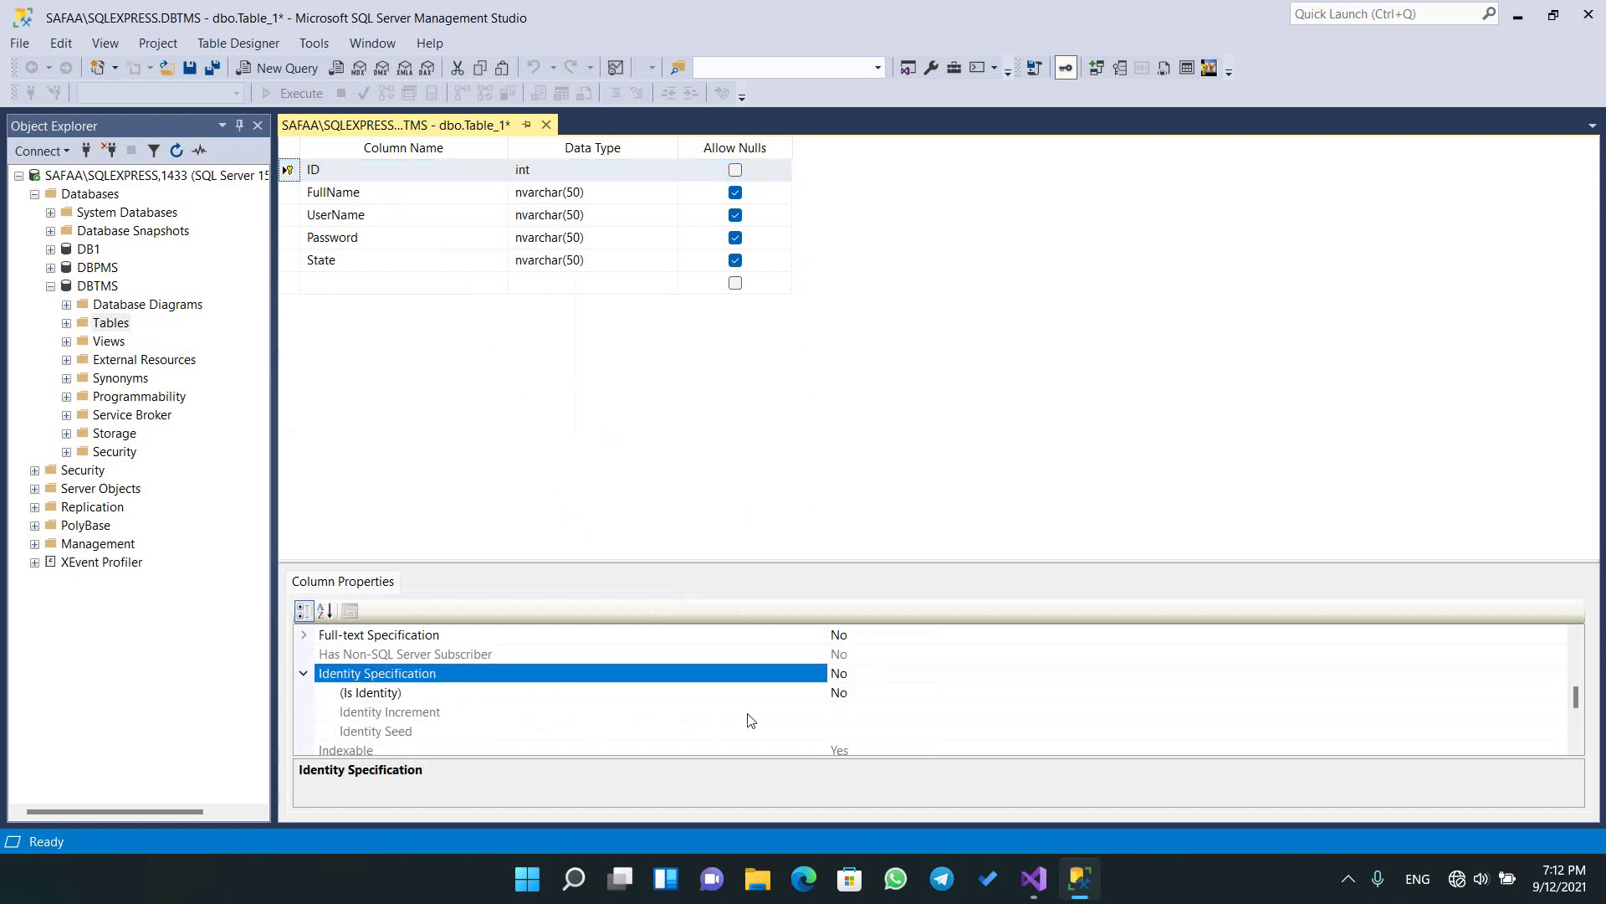
double_click(907, 694)
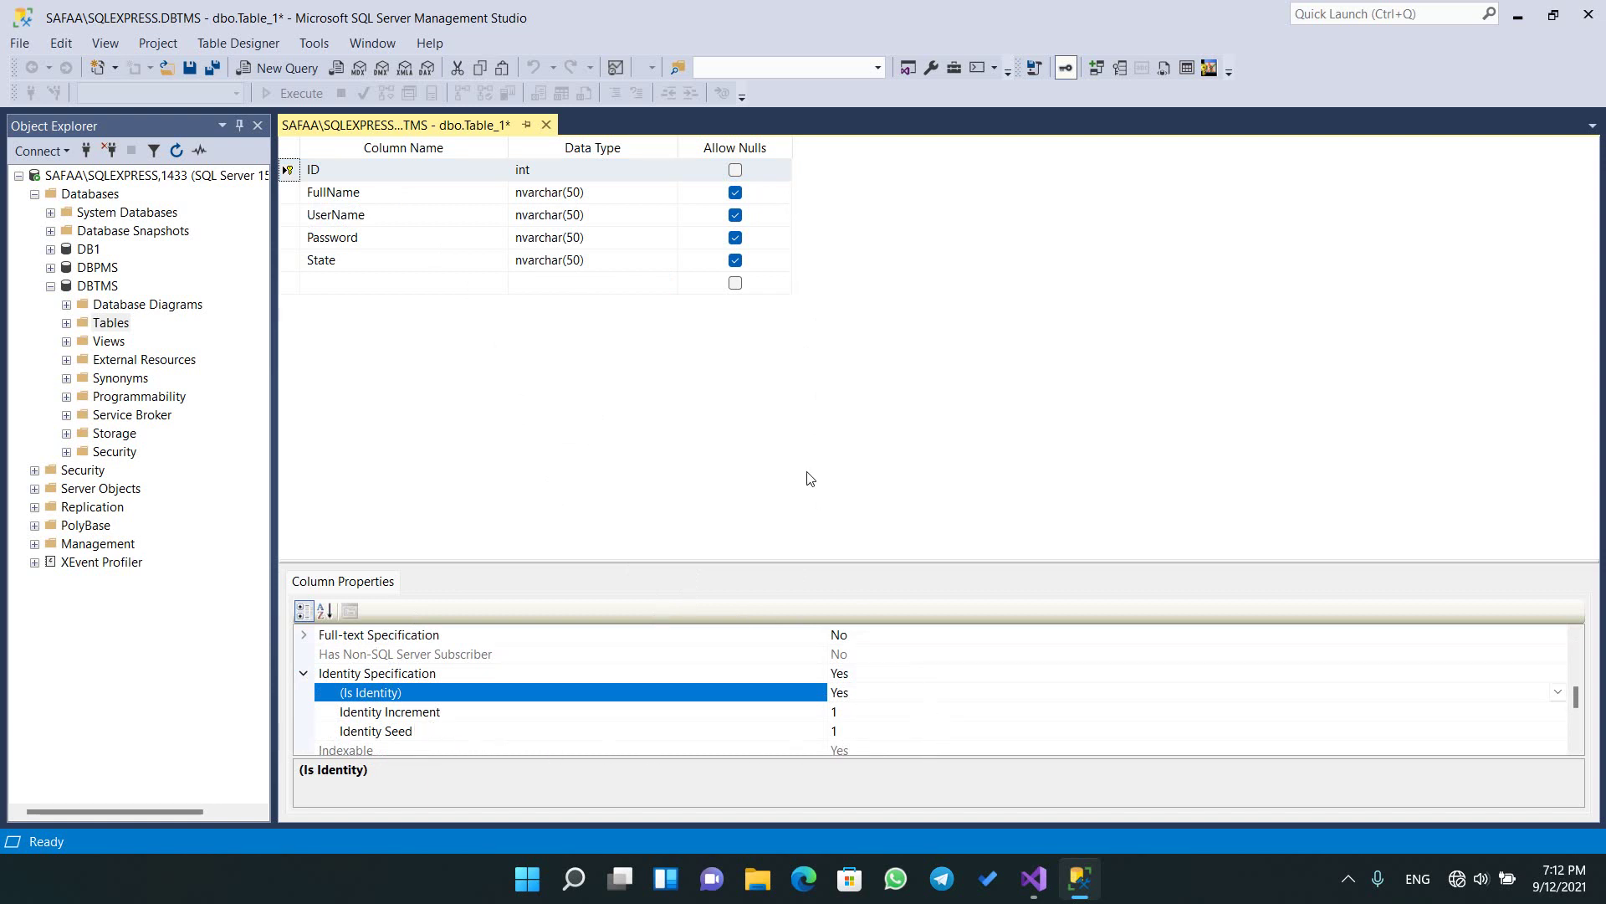
- Rename the State column to Role and add a new State column below it with data type nvarchar(50)
click(409, 263)
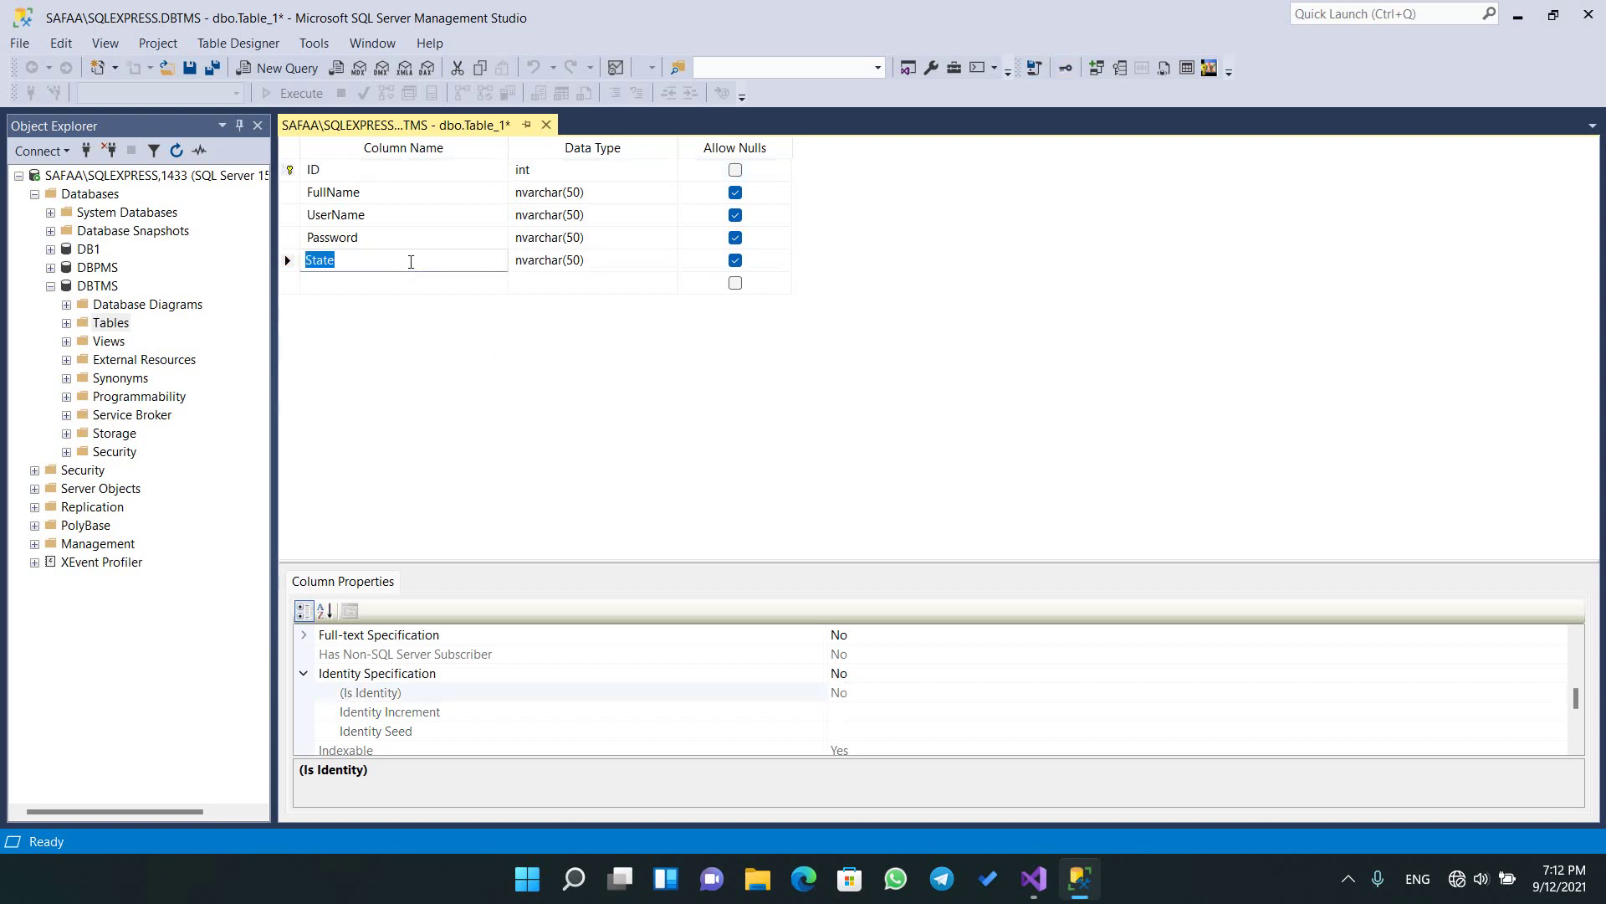
text(Role)
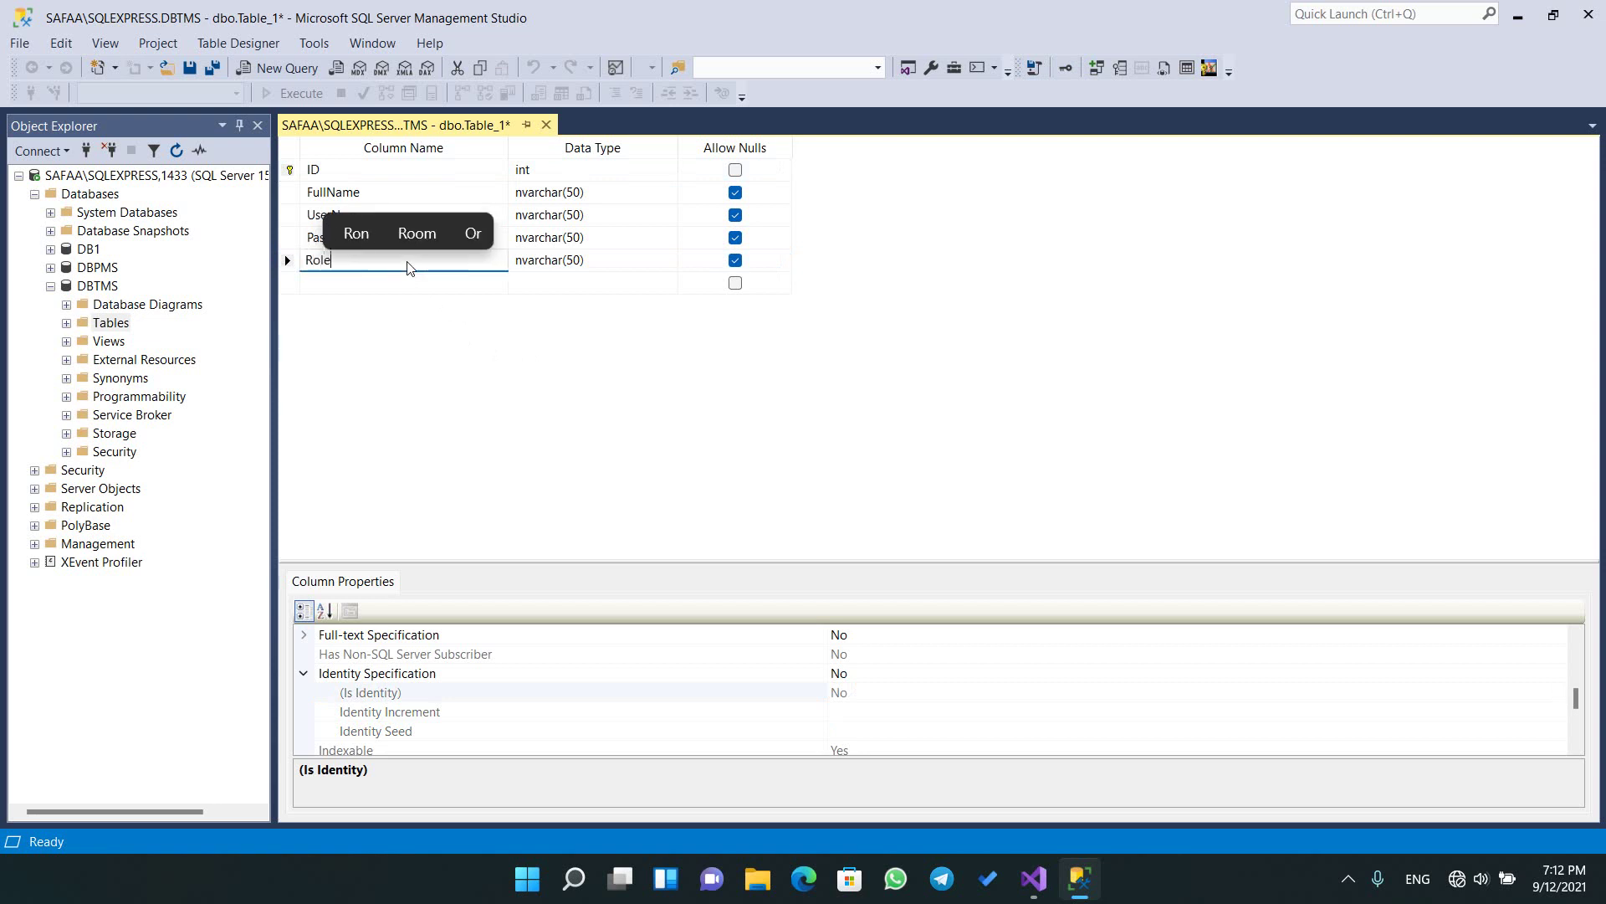
key(Return)
text(State)
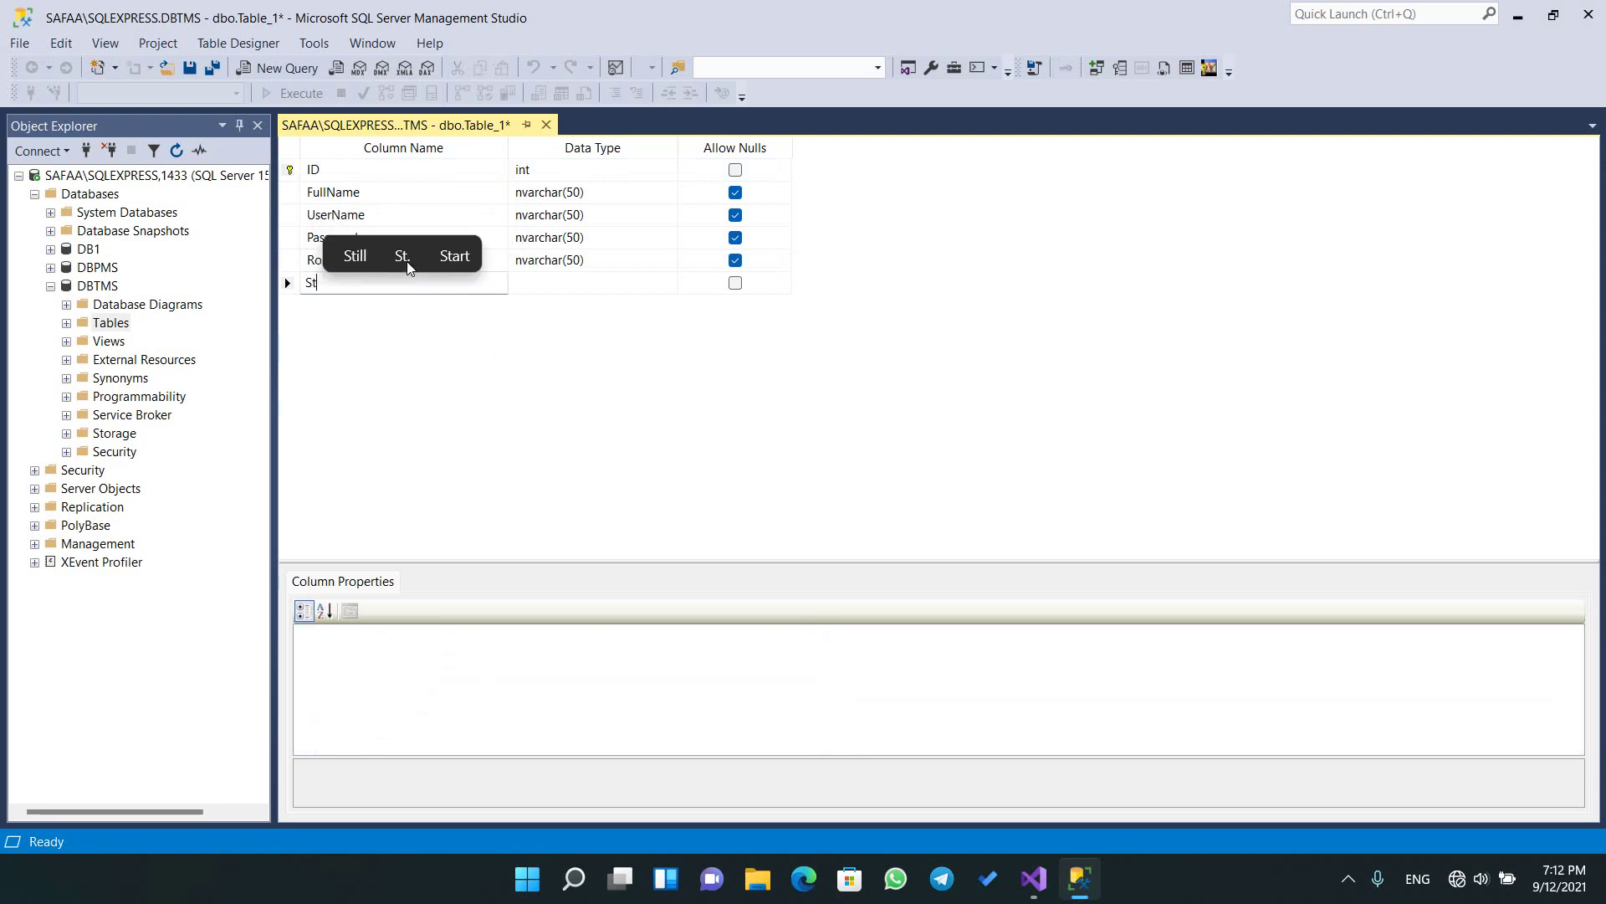
key(Return)
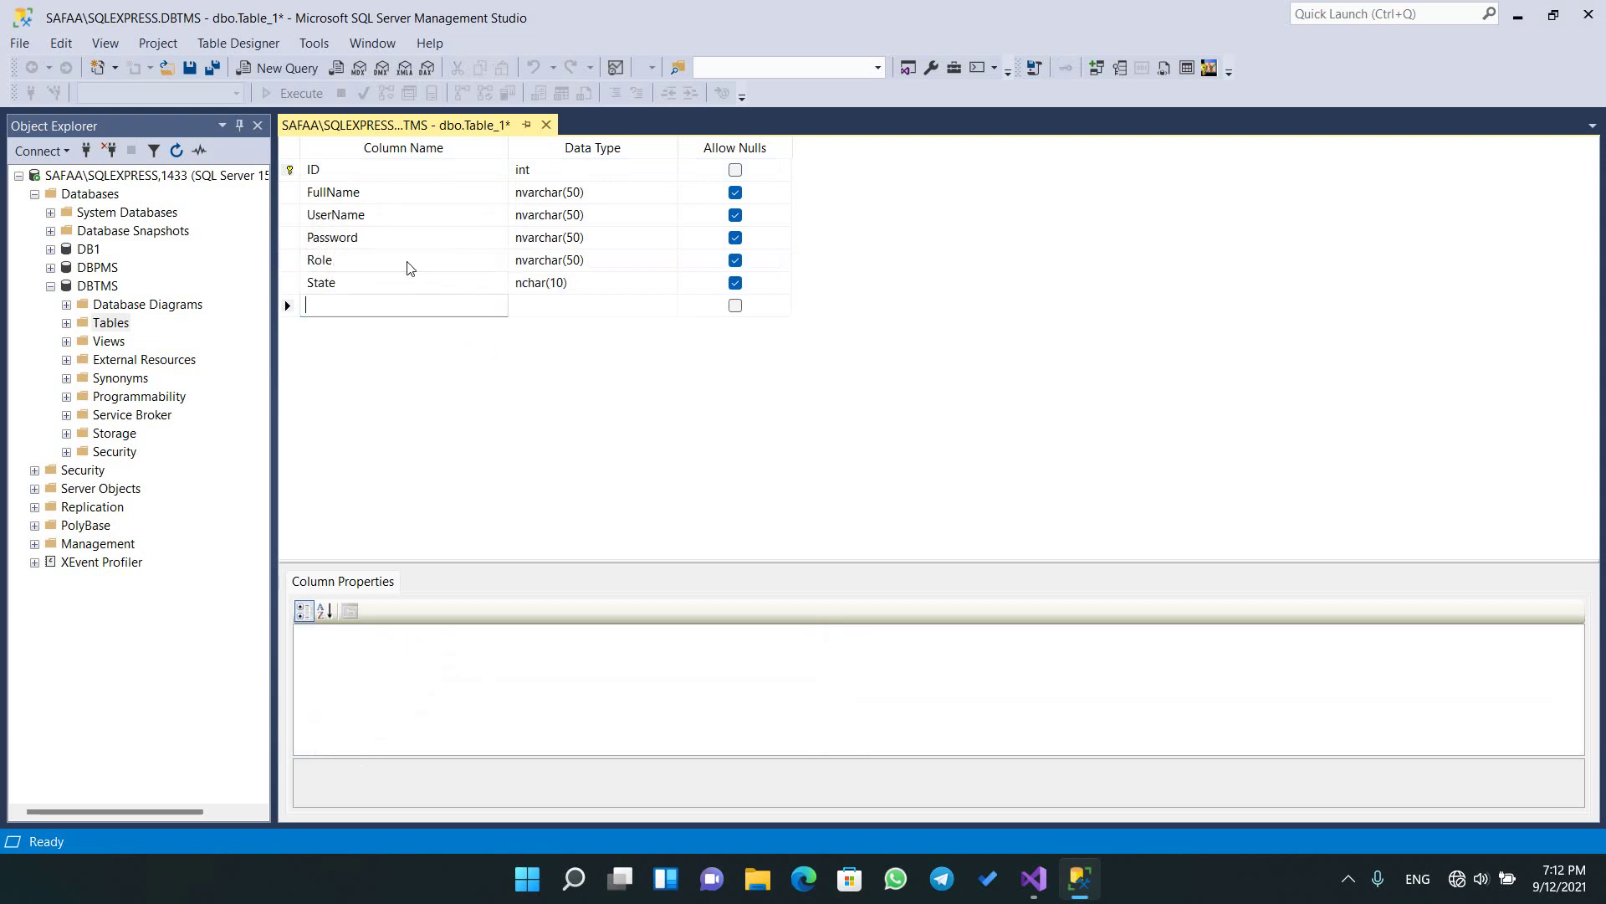
click(557, 282)
text(nvar)
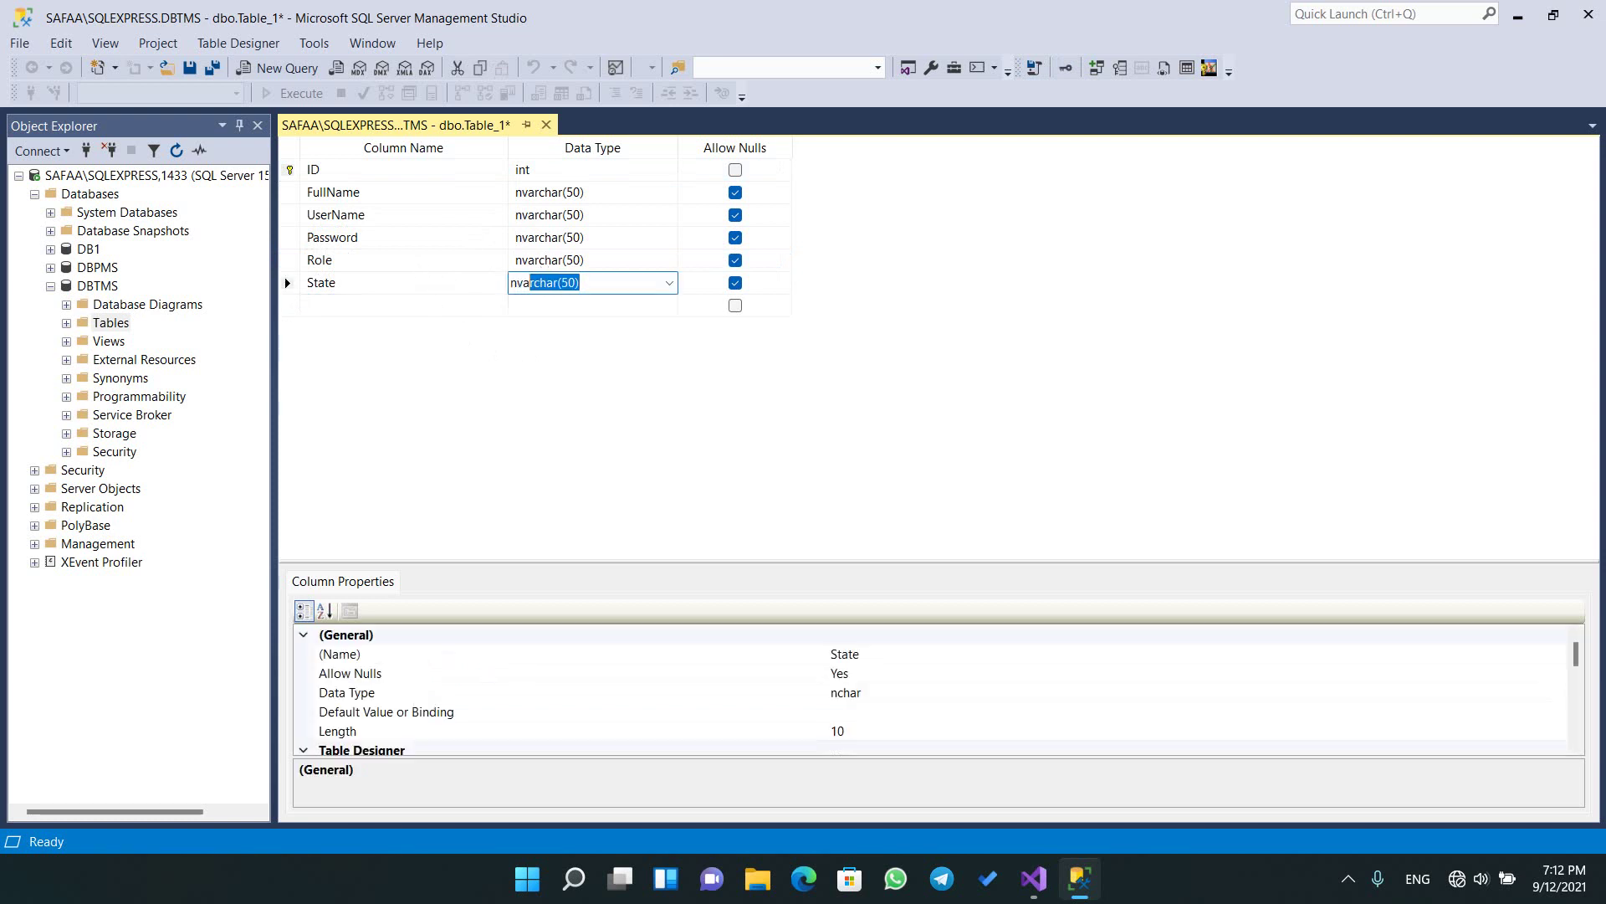
key(Return)
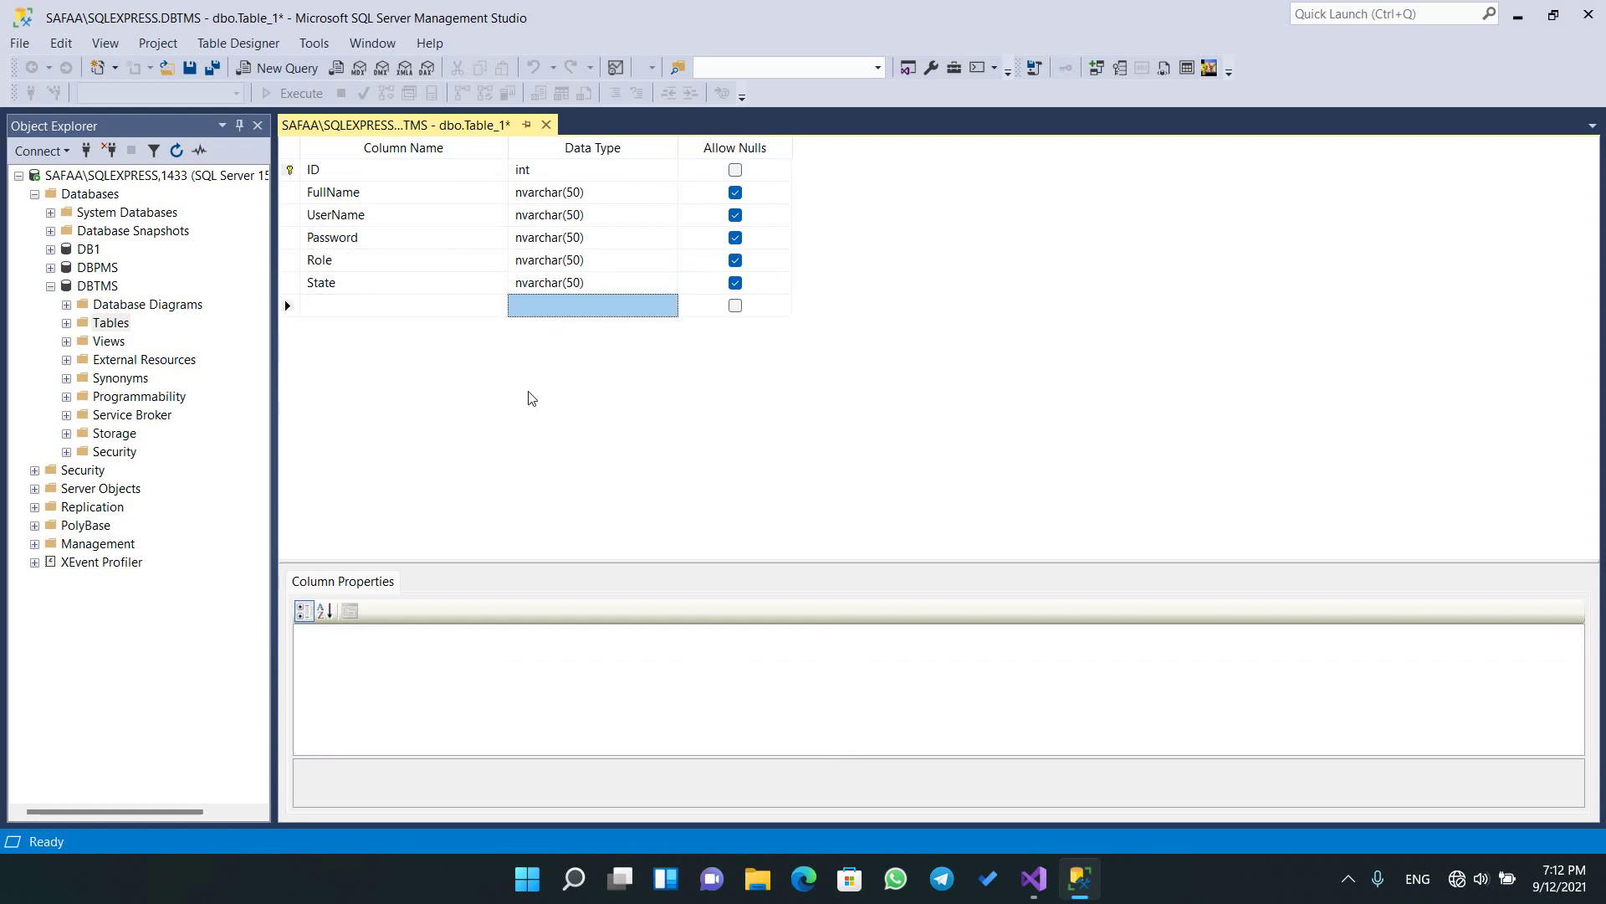
- Save the table under the name TB_Users
key(ctrl+s)
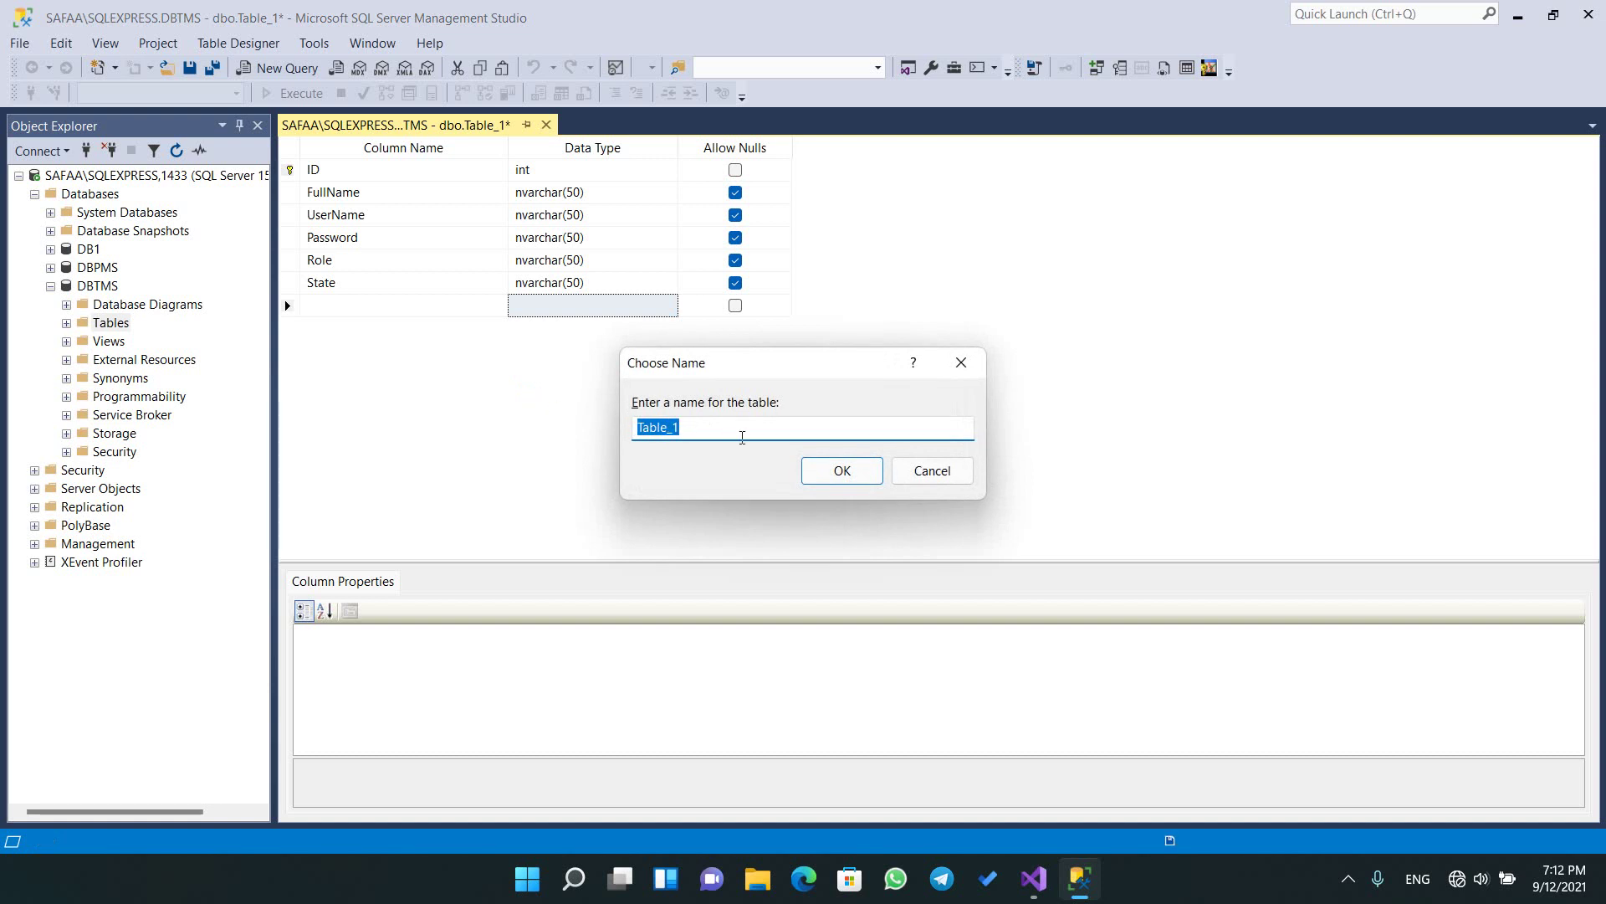
text(TB)
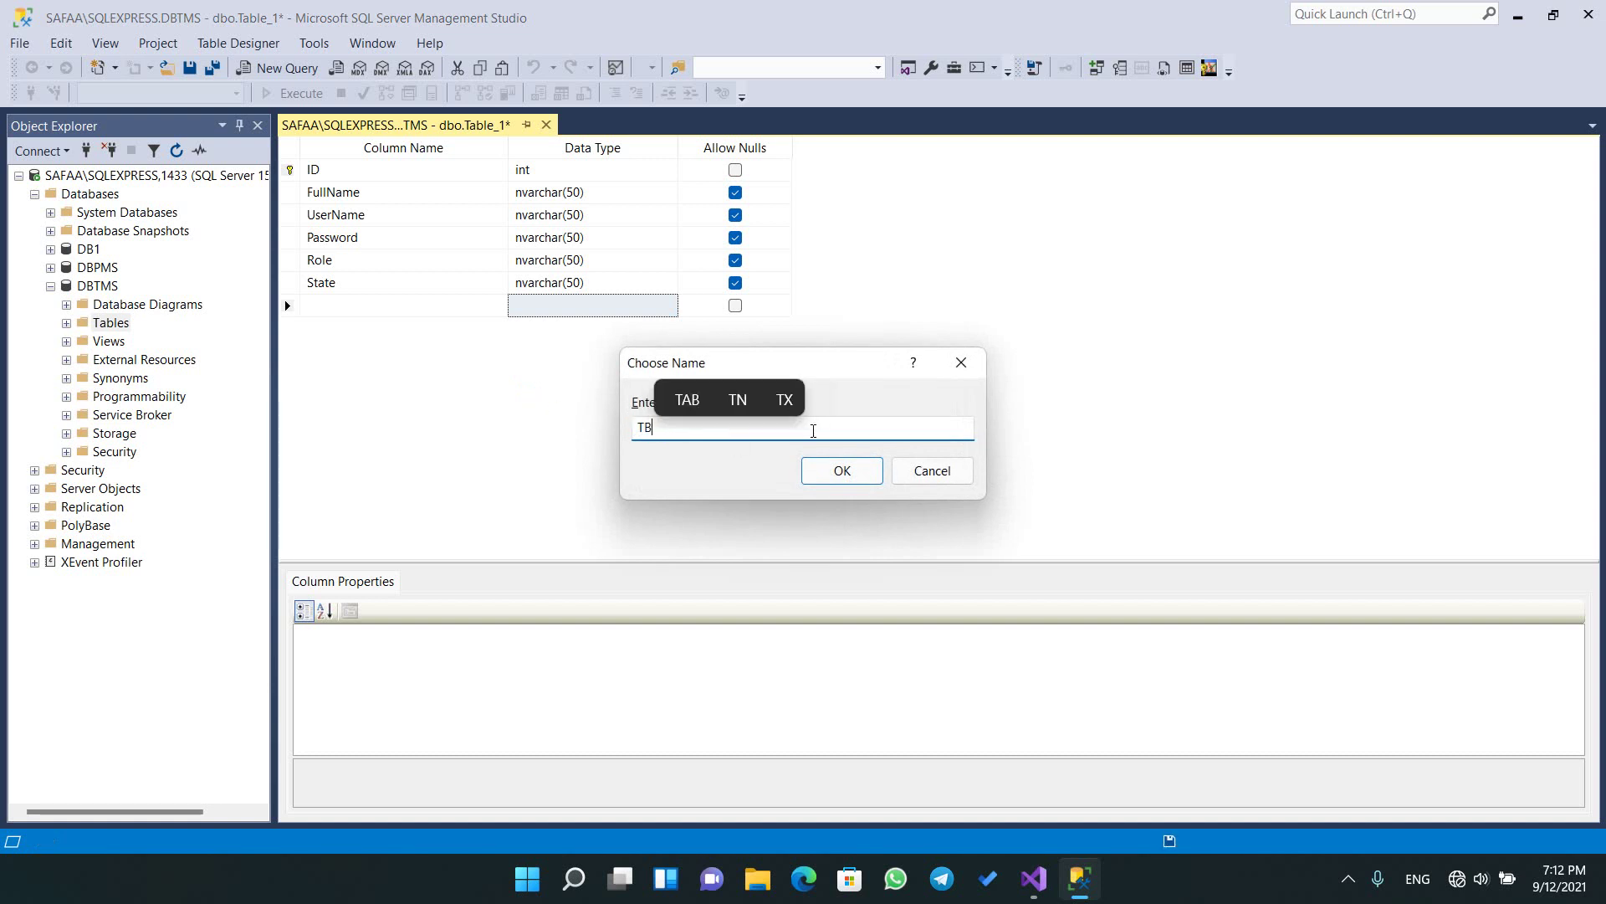
text(_)
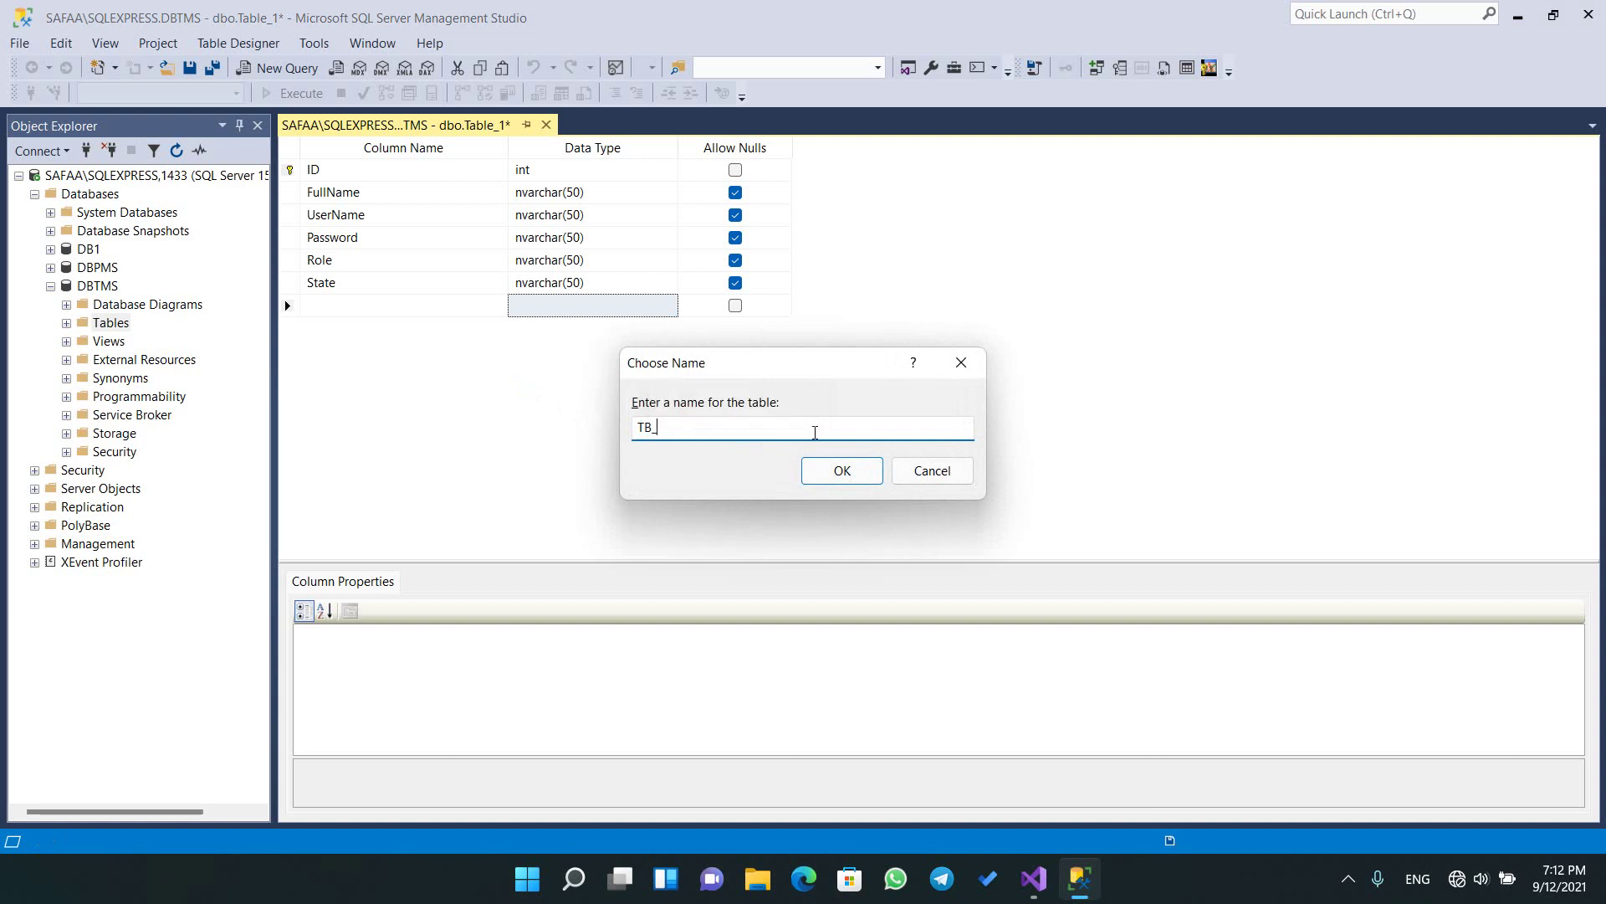
text(Users)
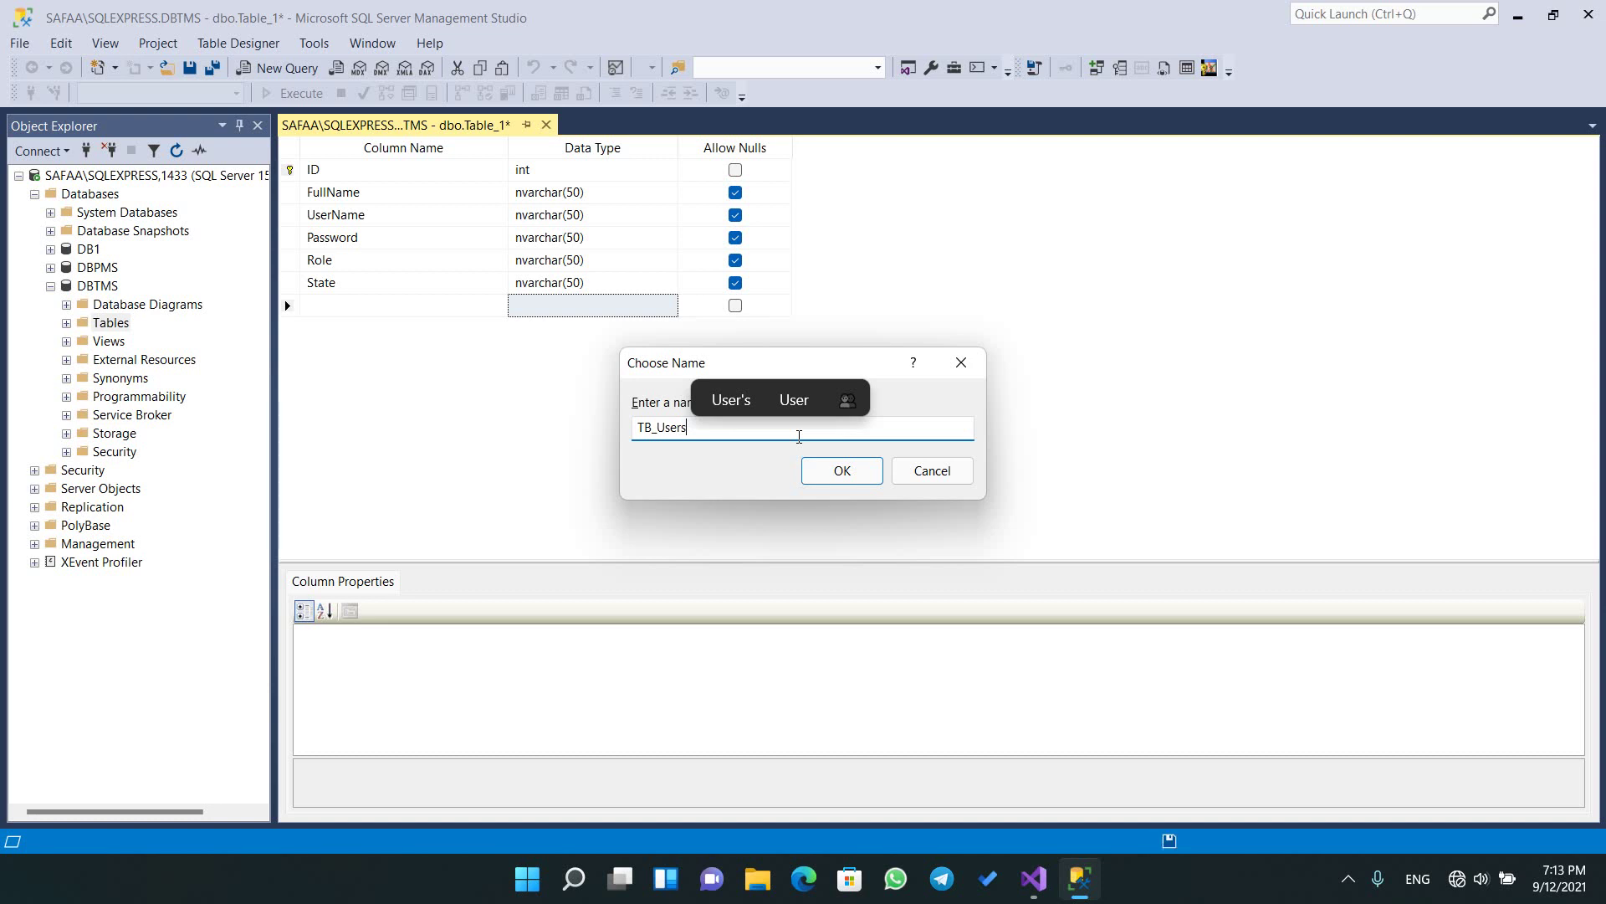
click(836, 471)
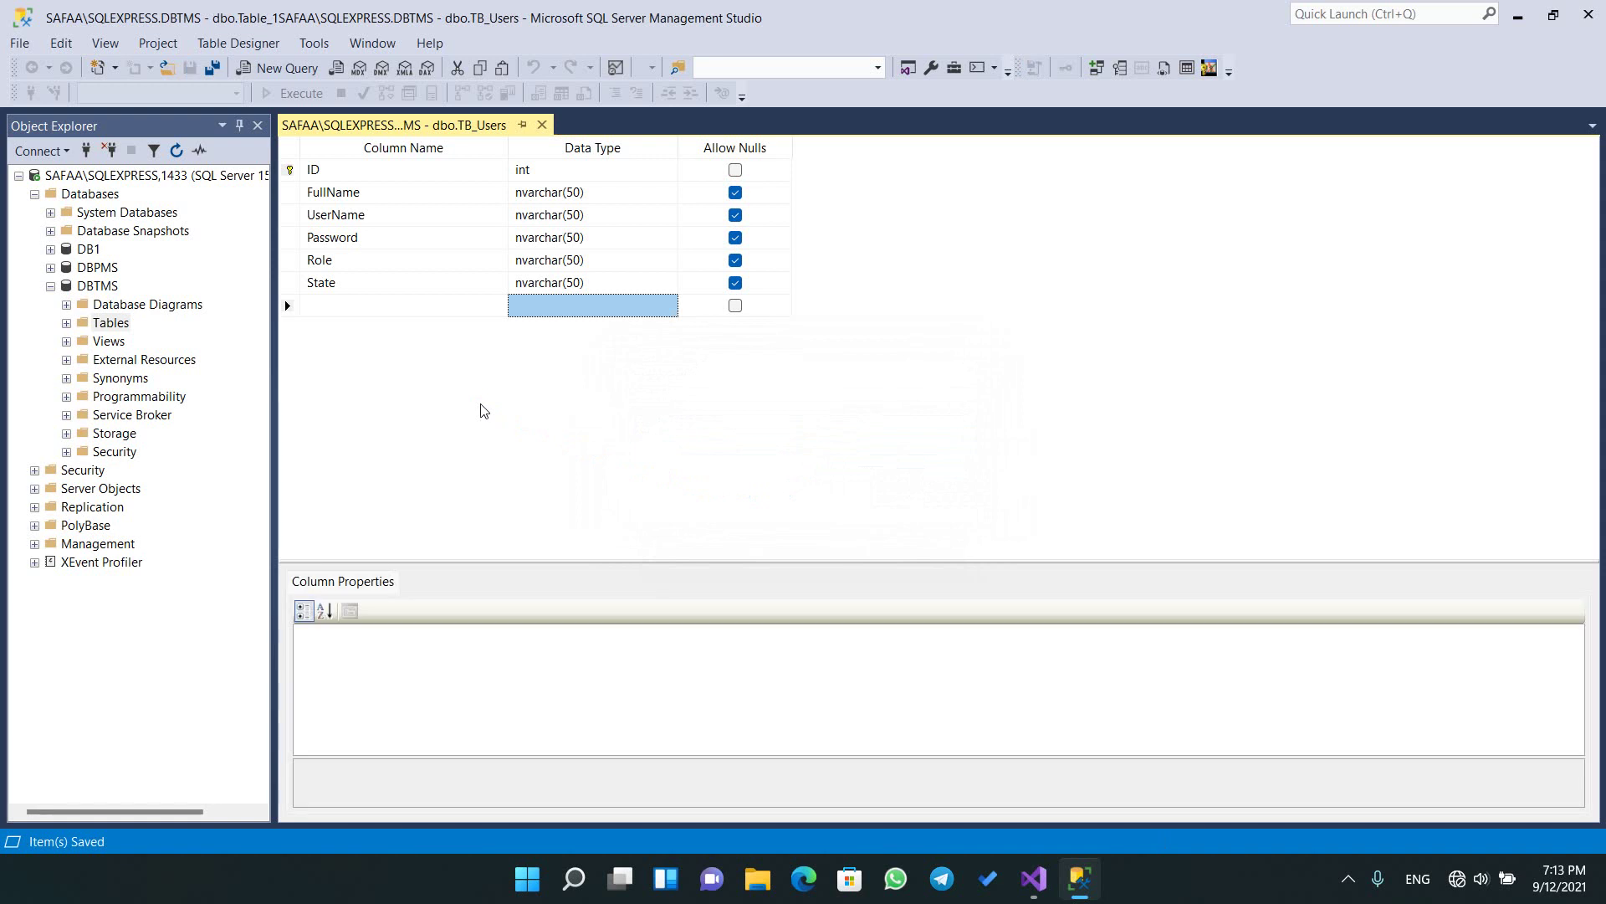
- Switch to Visual Studio and open the Add New Item dialog for the TMS project
click(1027, 870)
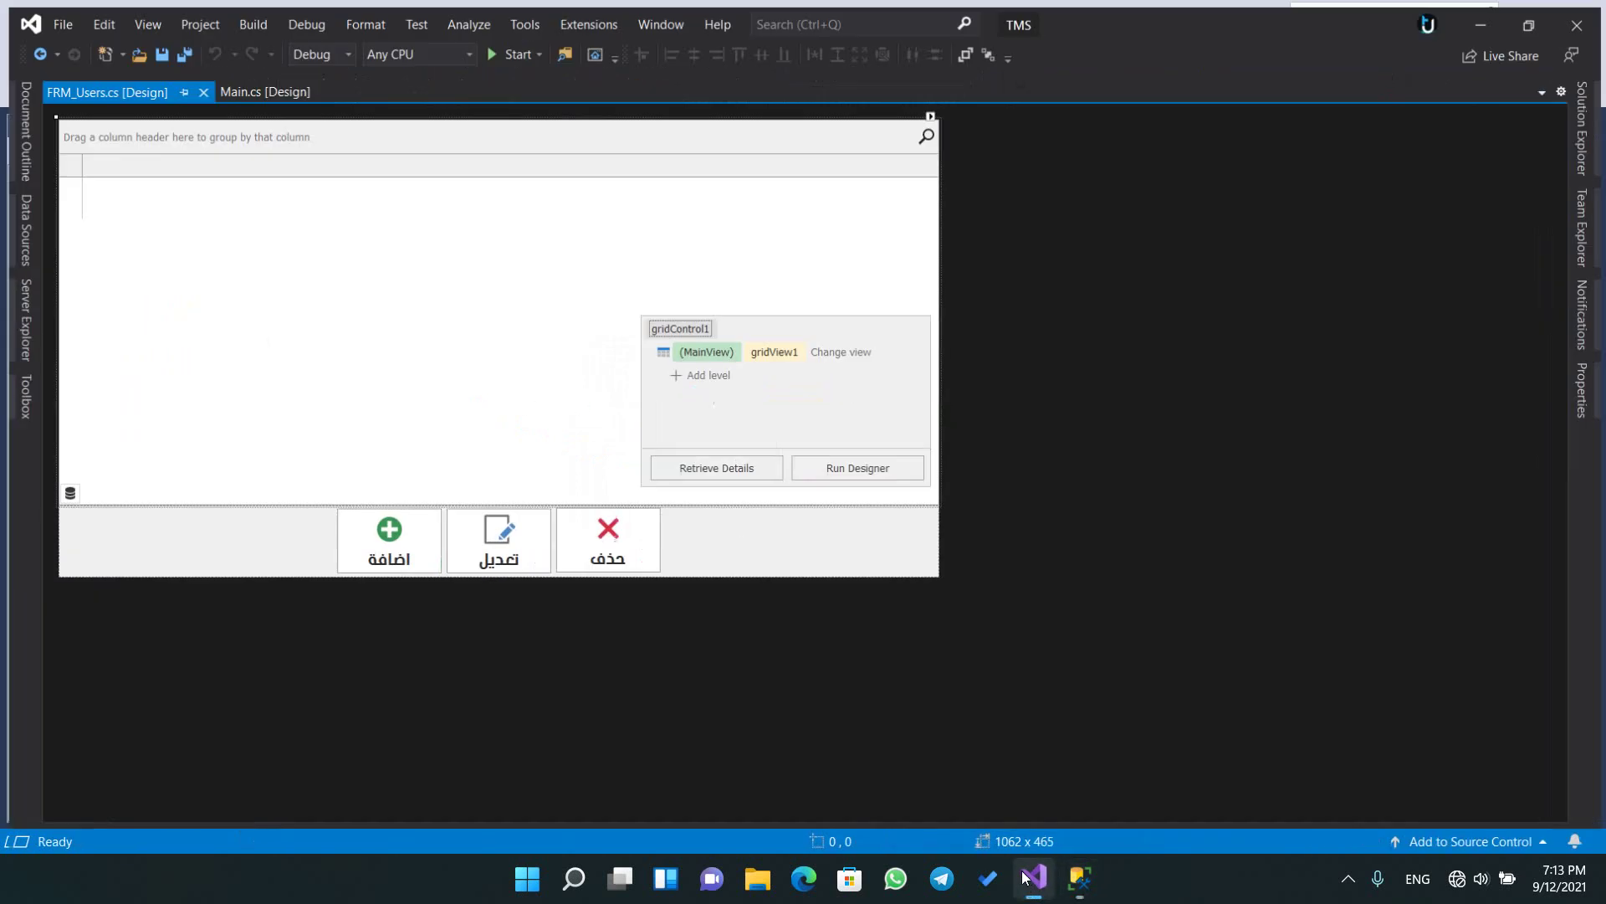
mouse_move(1578, 156)
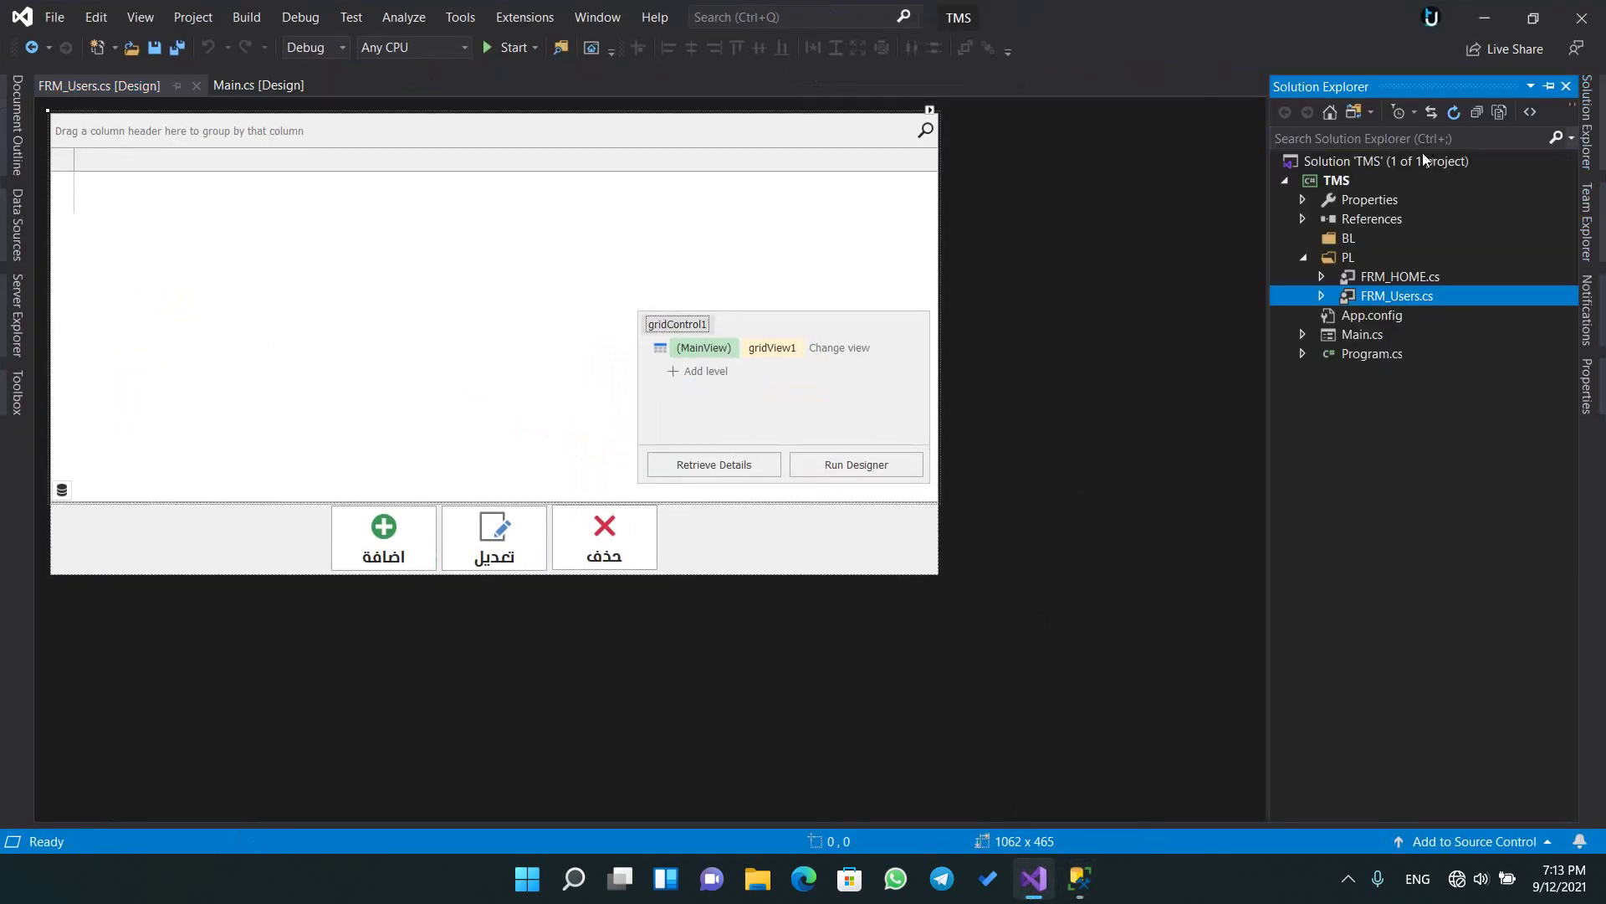
click(1330, 182)
right_click(1325, 182)
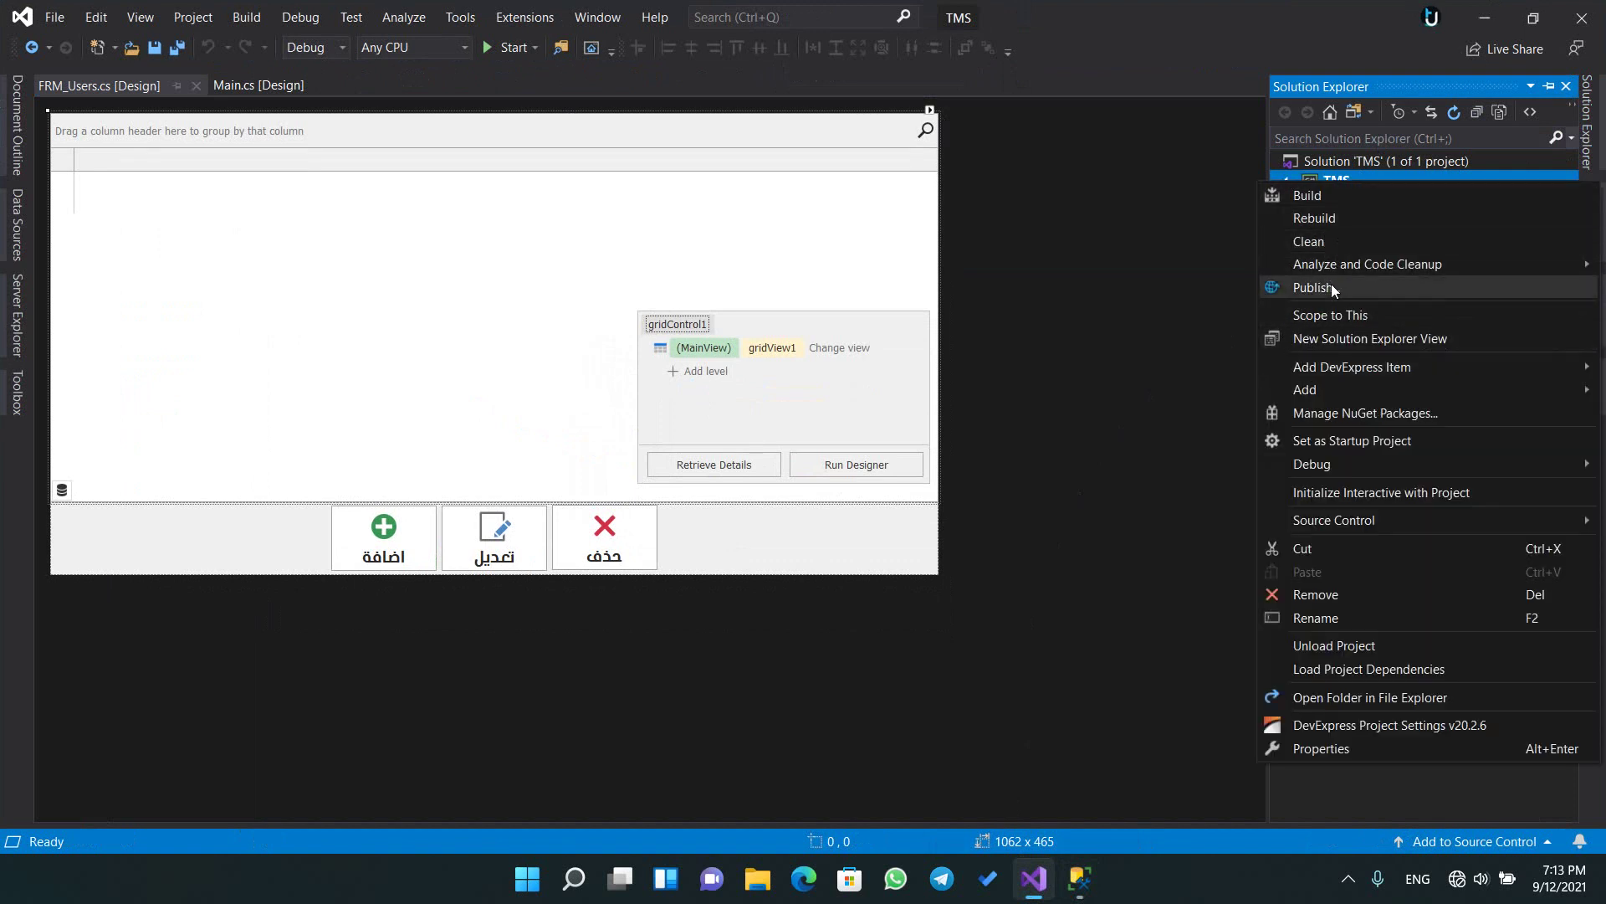
mouse_move(1327, 389)
click(1201, 388)
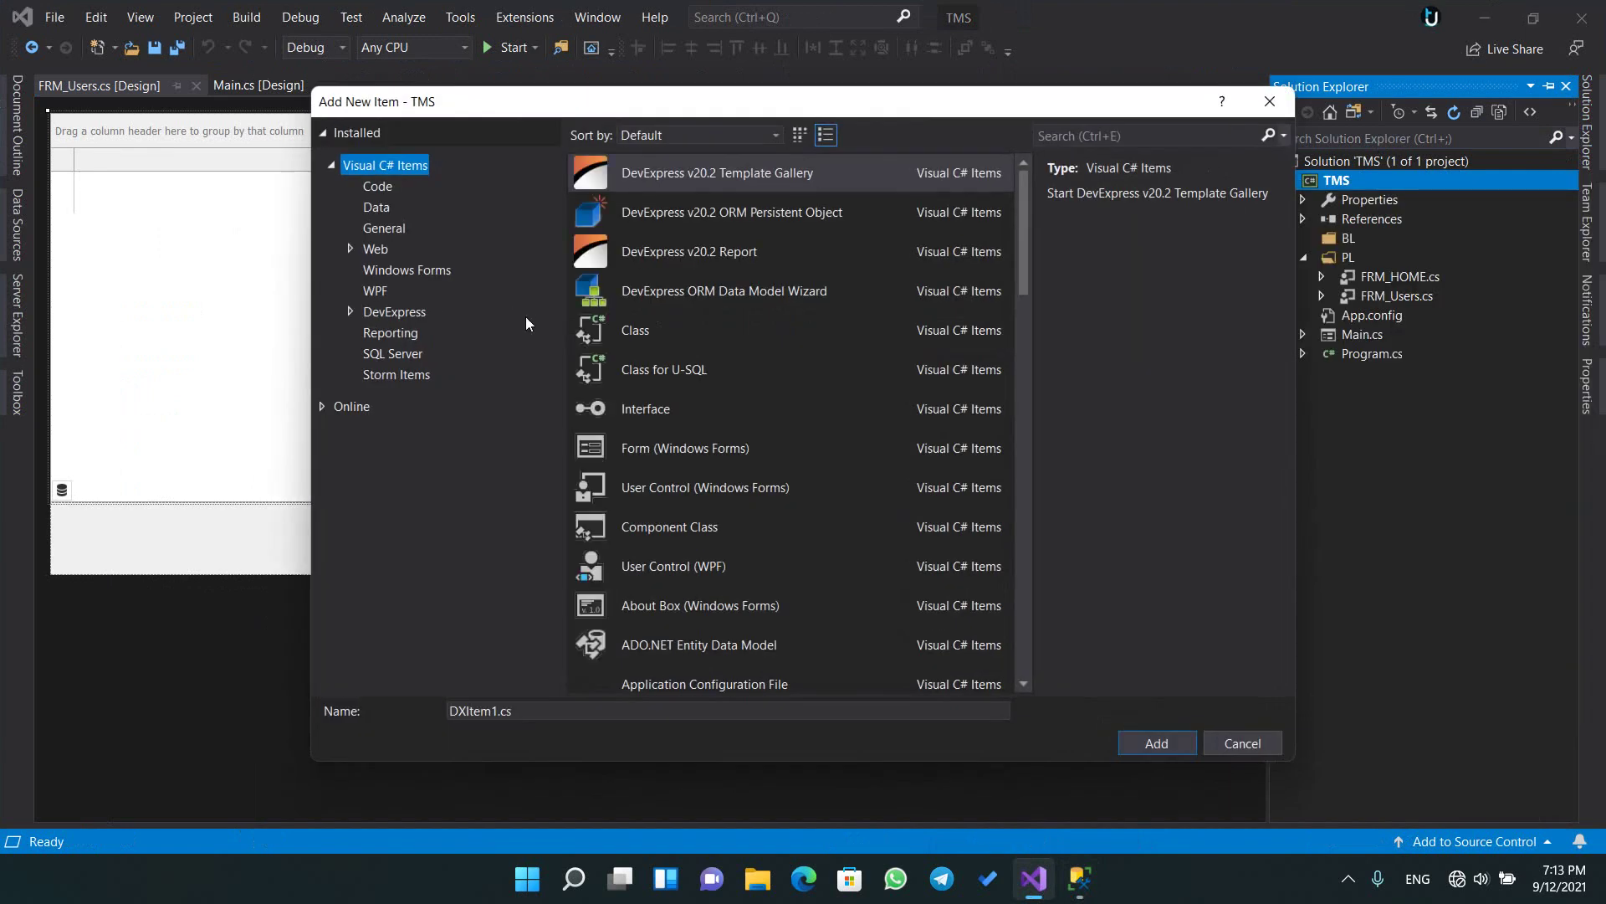
- Add an ADO.NET Entity Data Model item named TMSModel from the Data templates
click(376, 208)
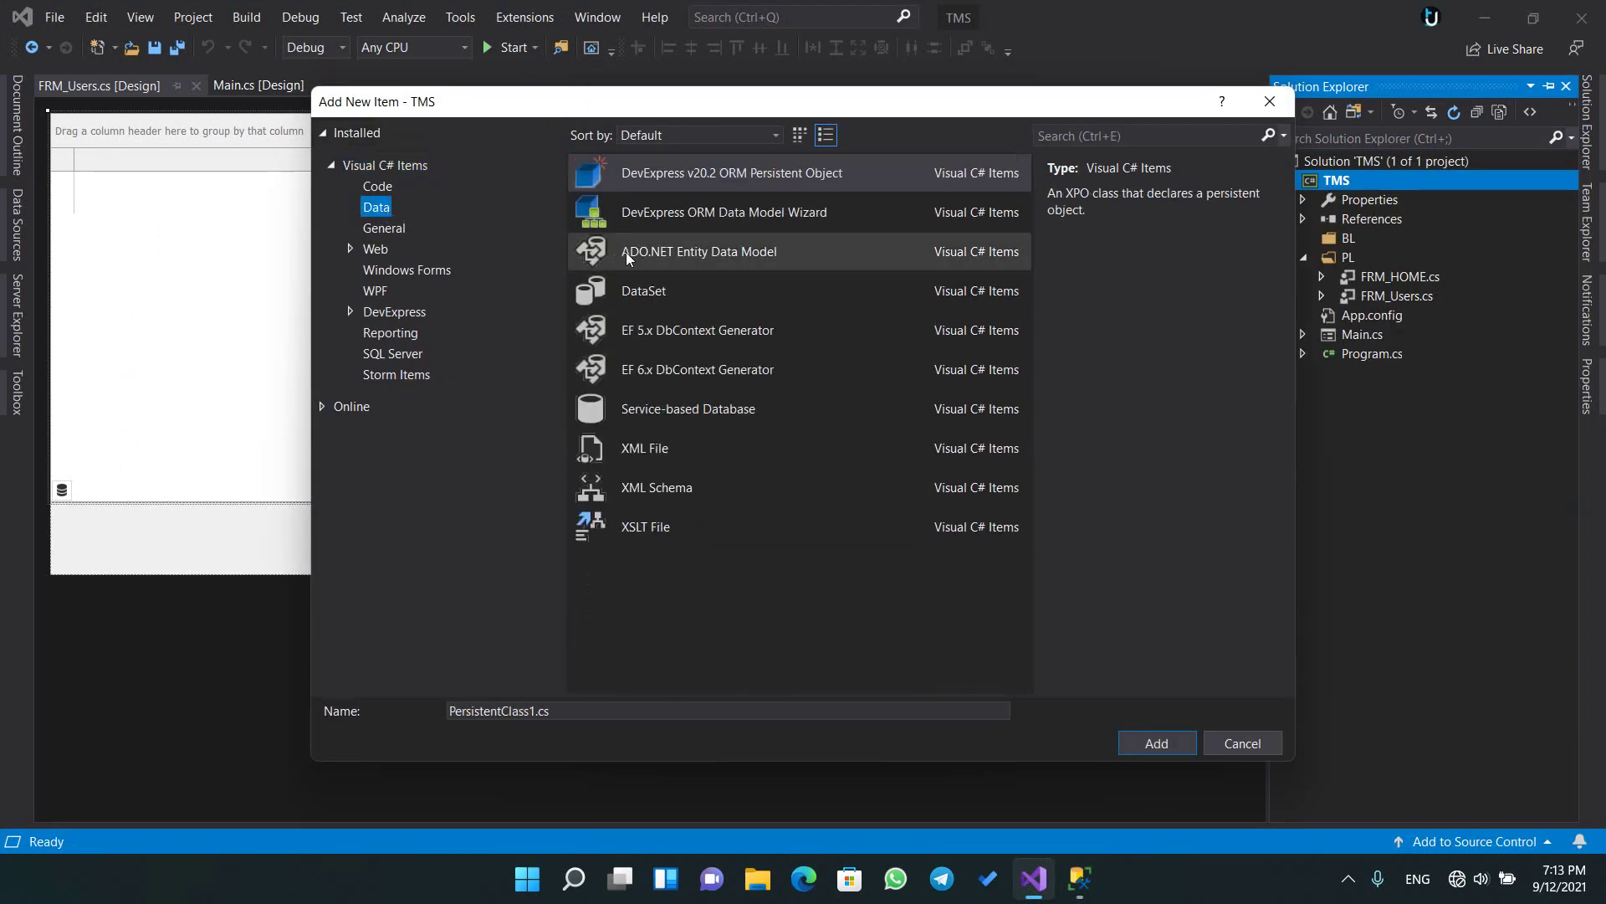
click(682, 254)
click(556, 710)
drag(556, 710, 427, 711)
text(TMSM)
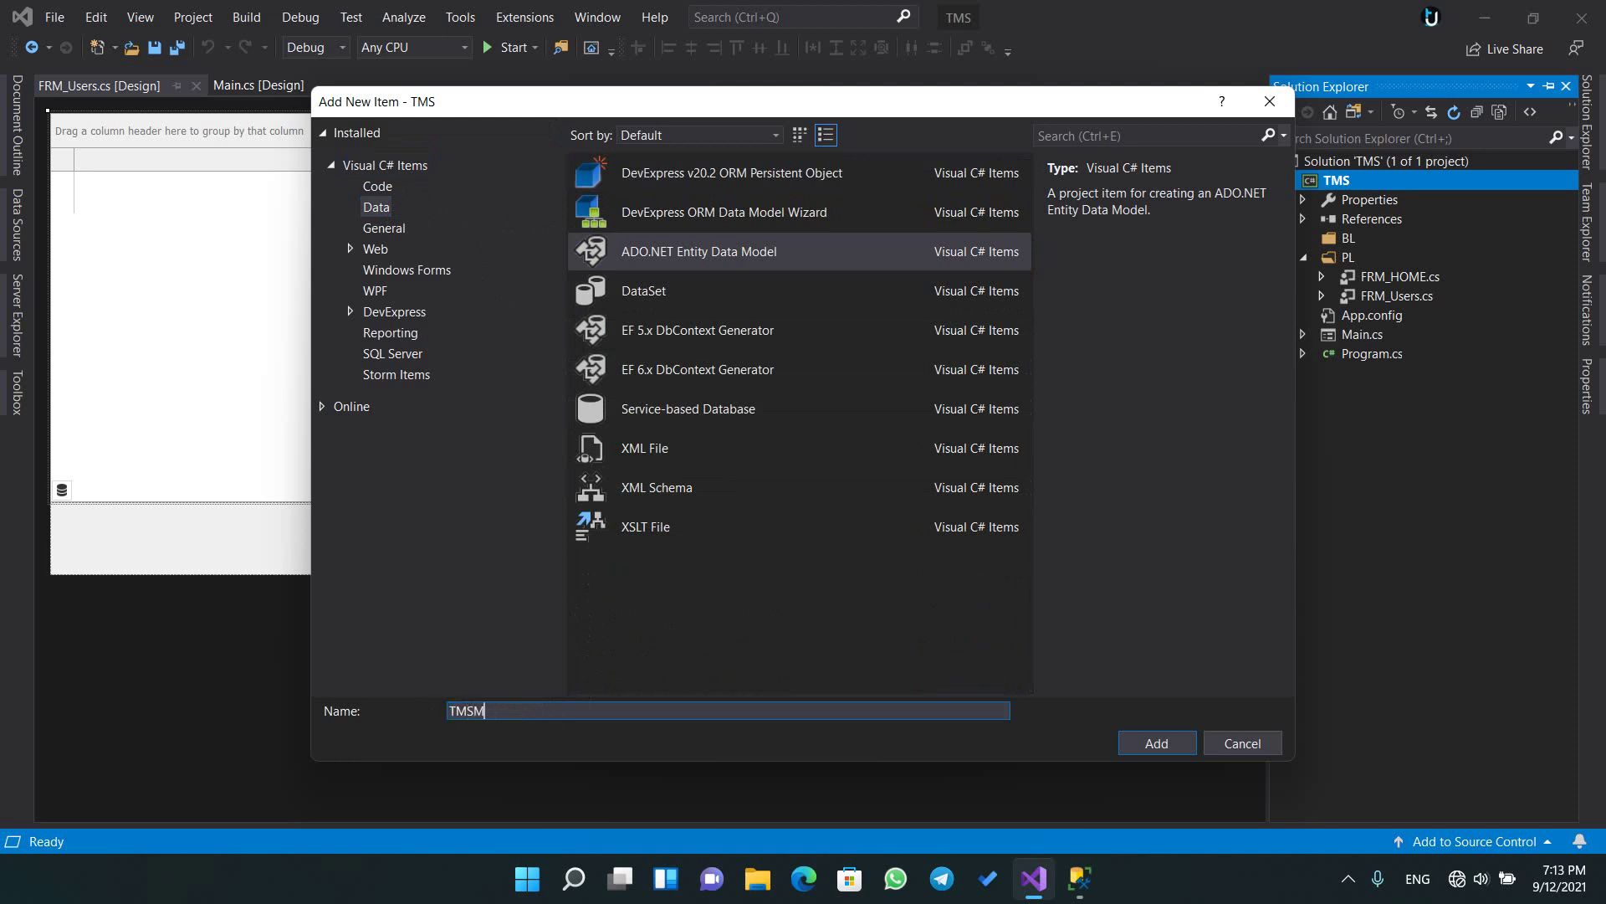
text(odel)
key(Return)
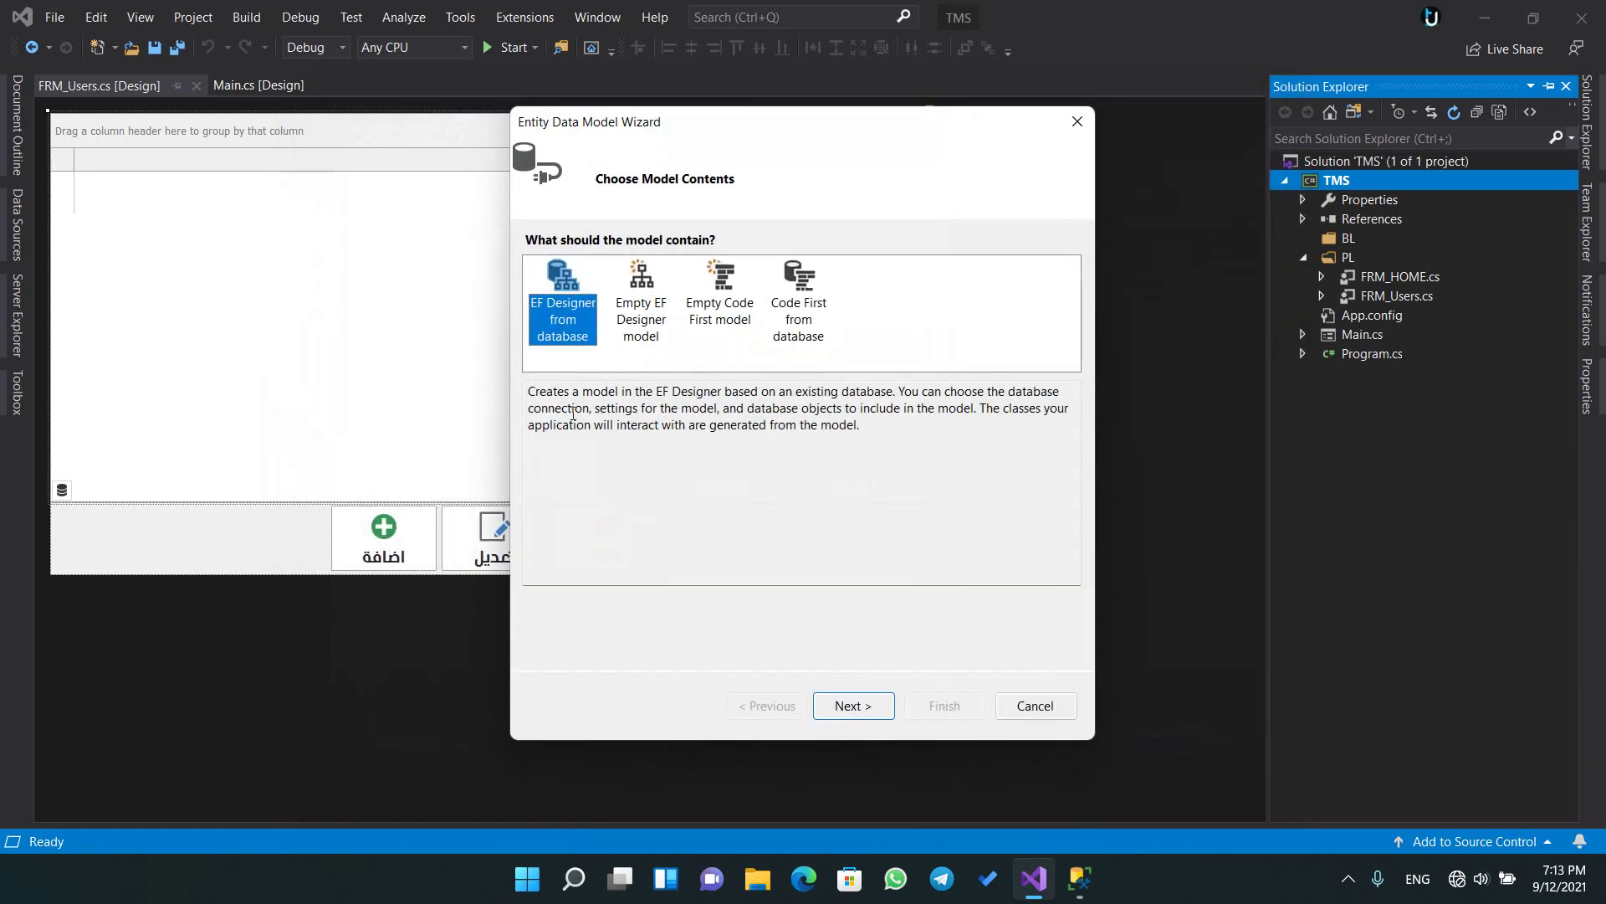
- Accept EF Designer from database as the model contents and start a new data connection
click(853, 705)
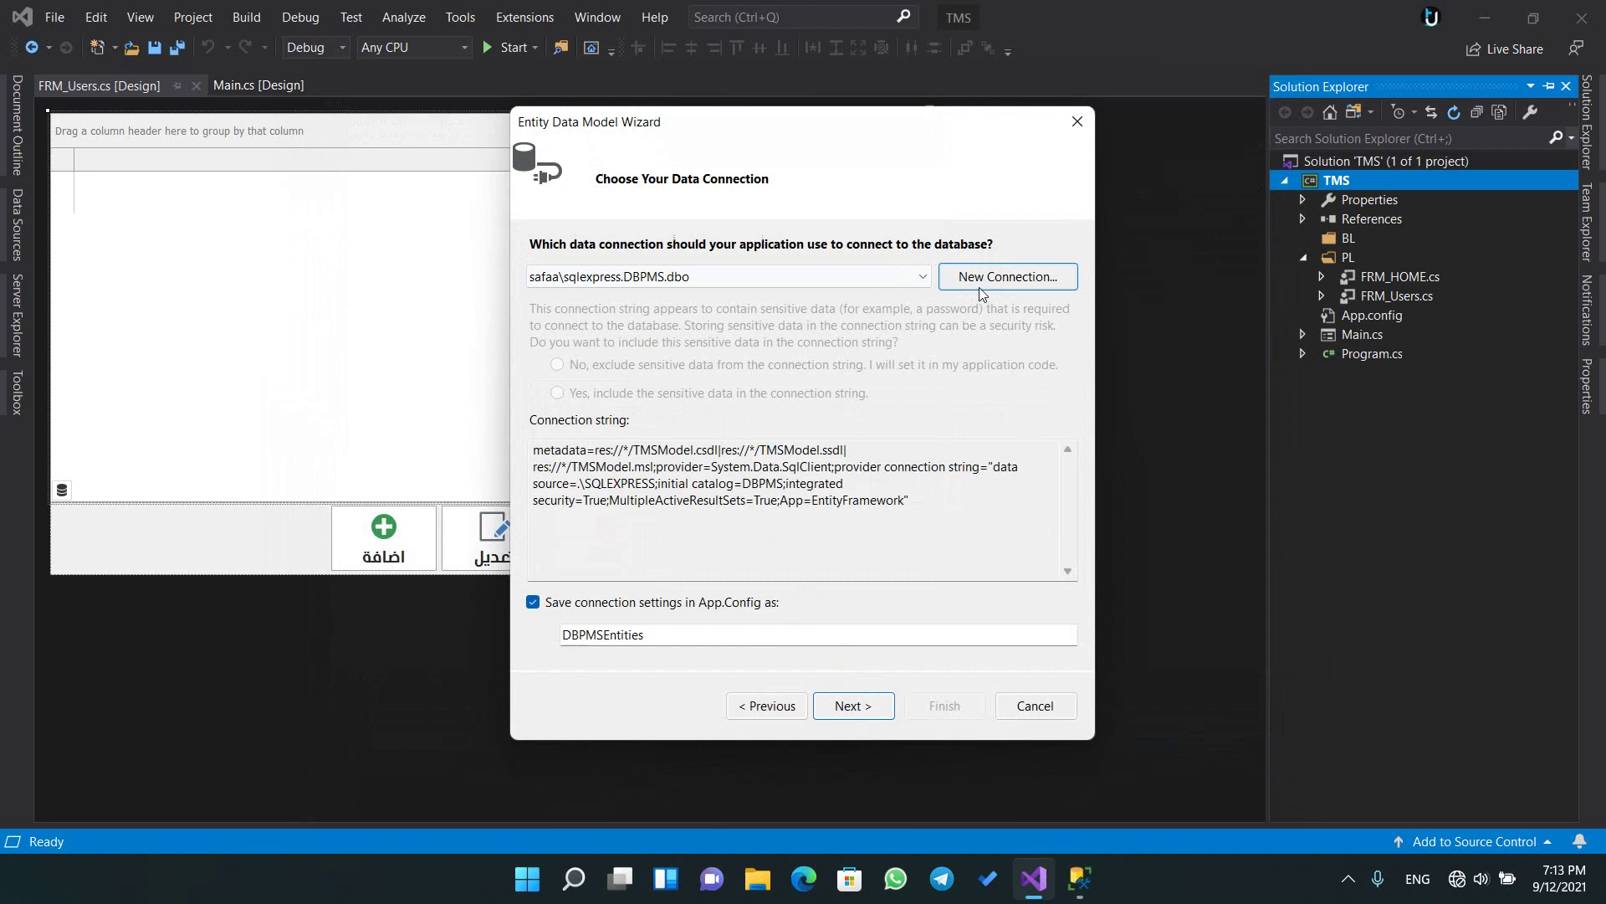
click(982, 285)
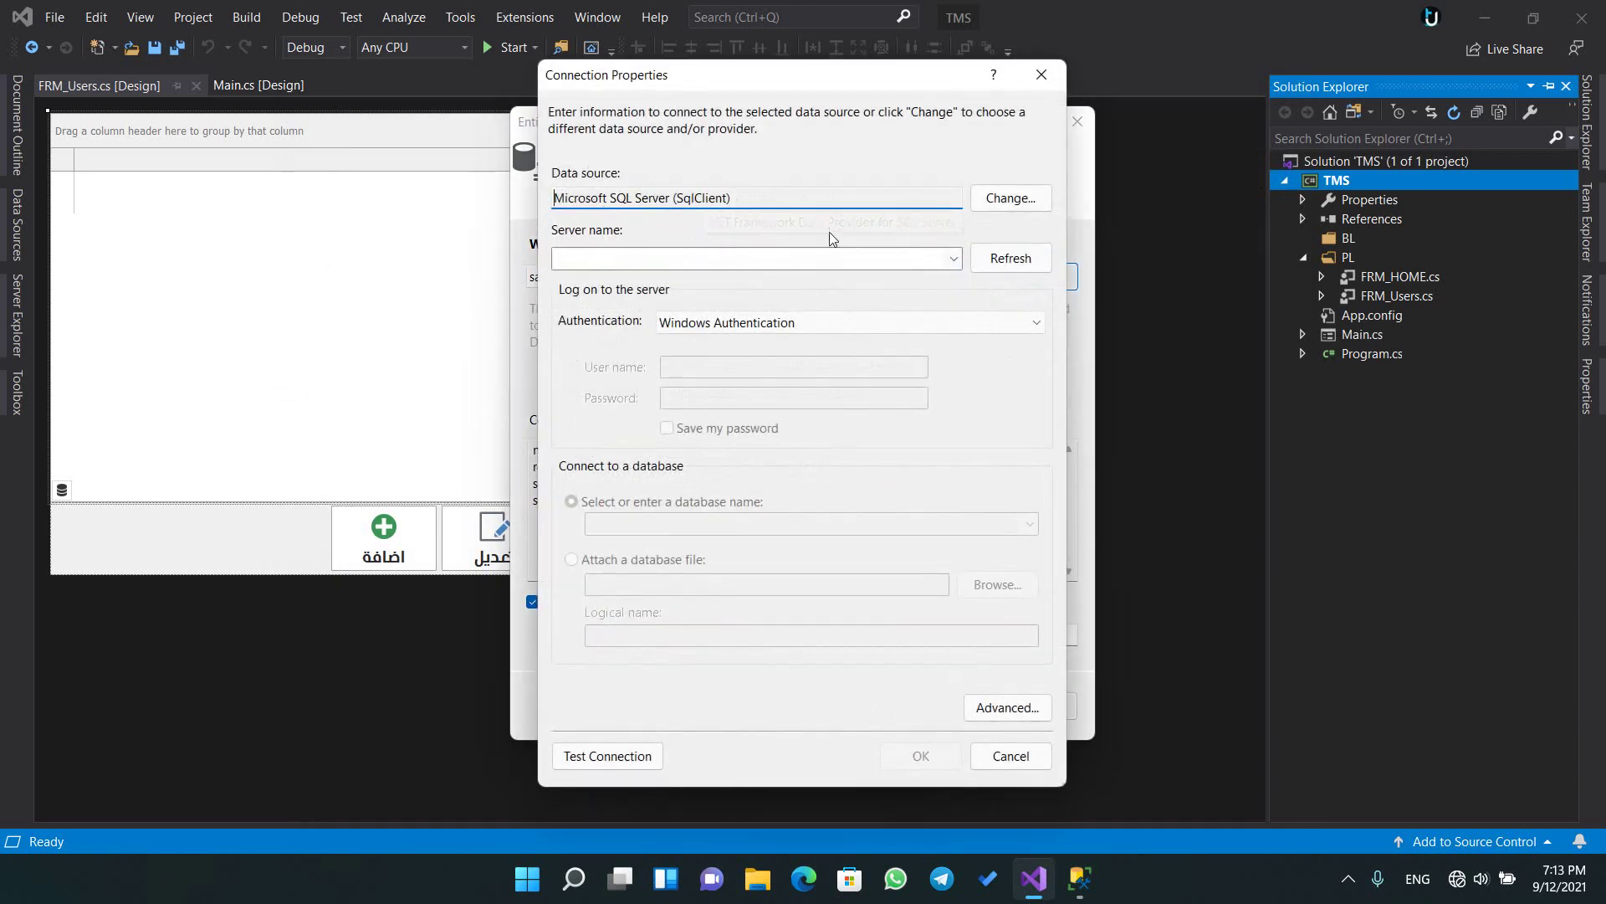
click(737, 256)
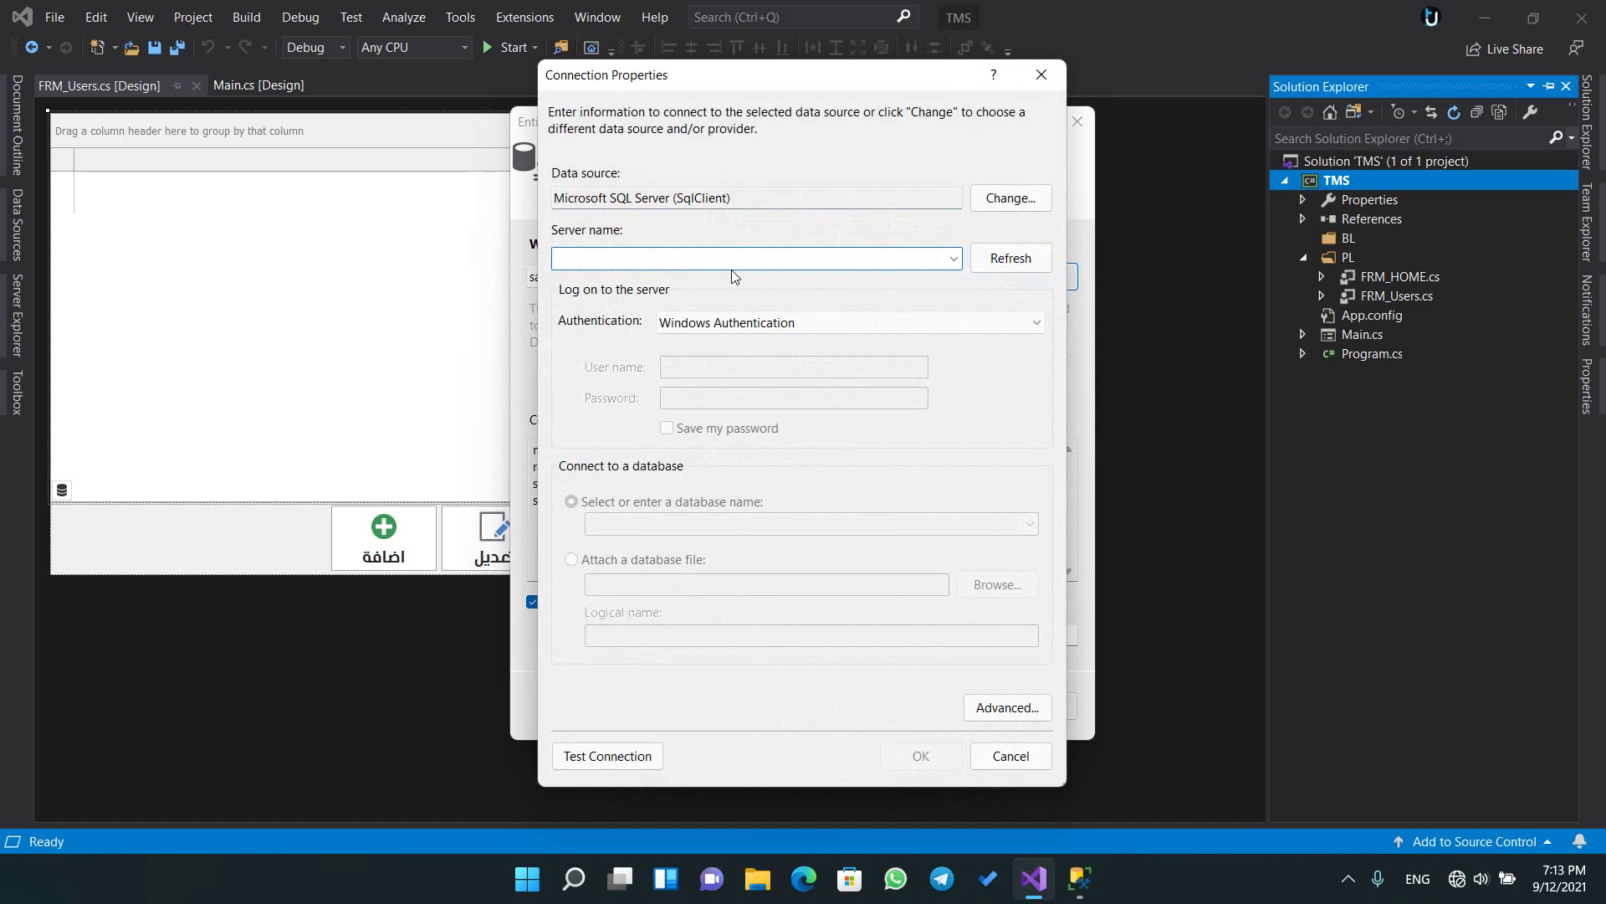
- Switch to SQL Server Management Studio, disconnect the server and reopen the server connection dialog to get the server name
click(1079, 878)
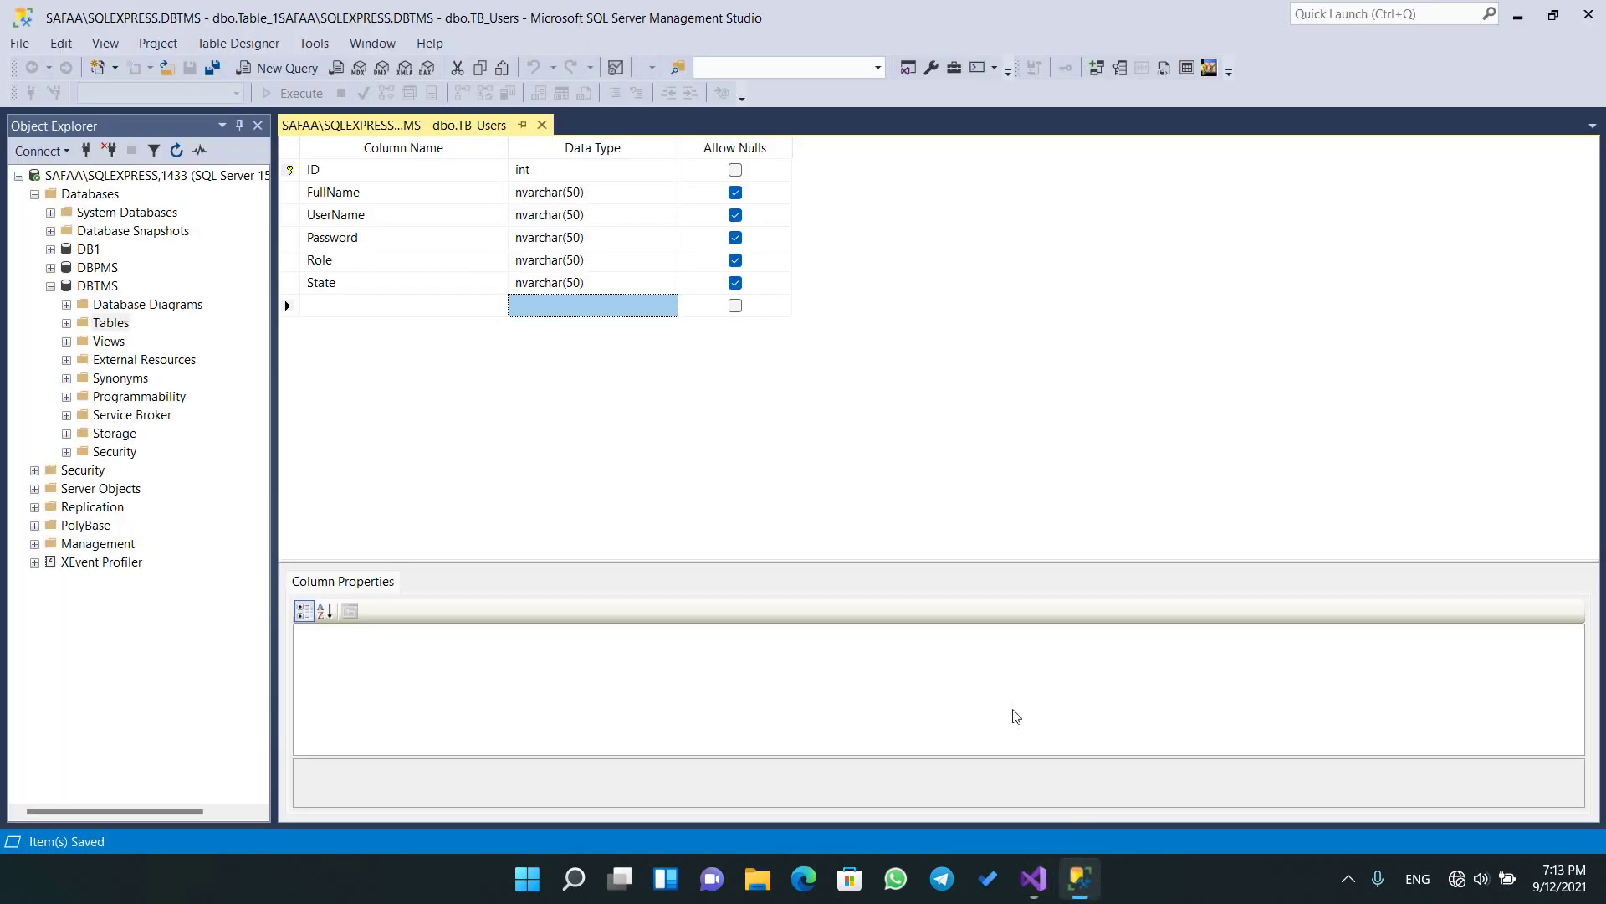
click(127, 179)
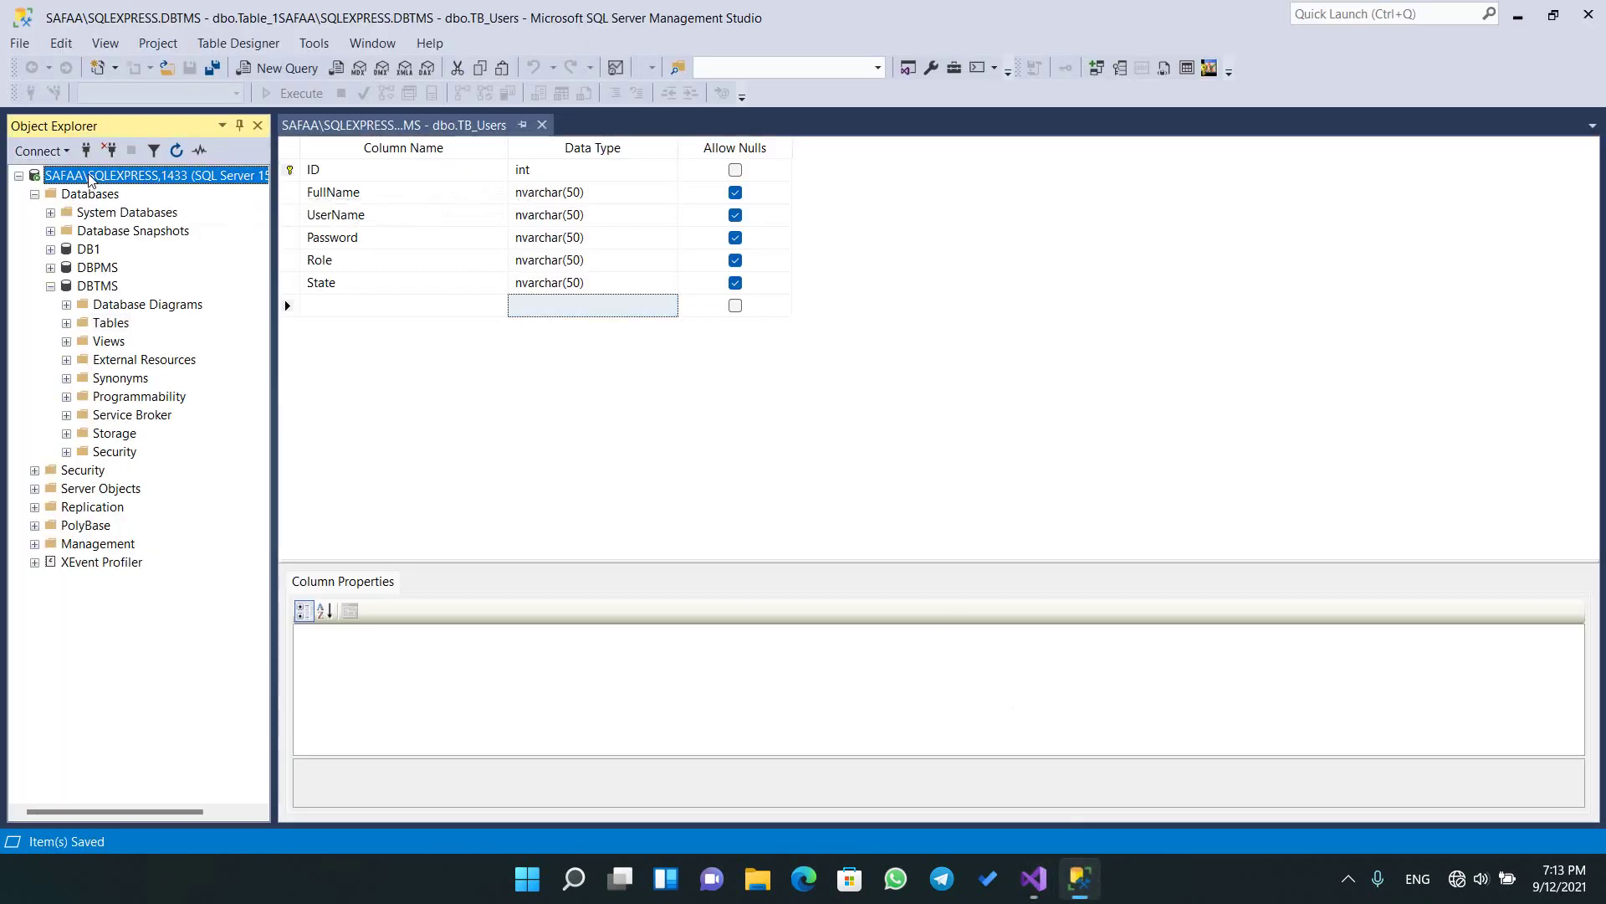
right_click(92, 179)
click(151, 204)
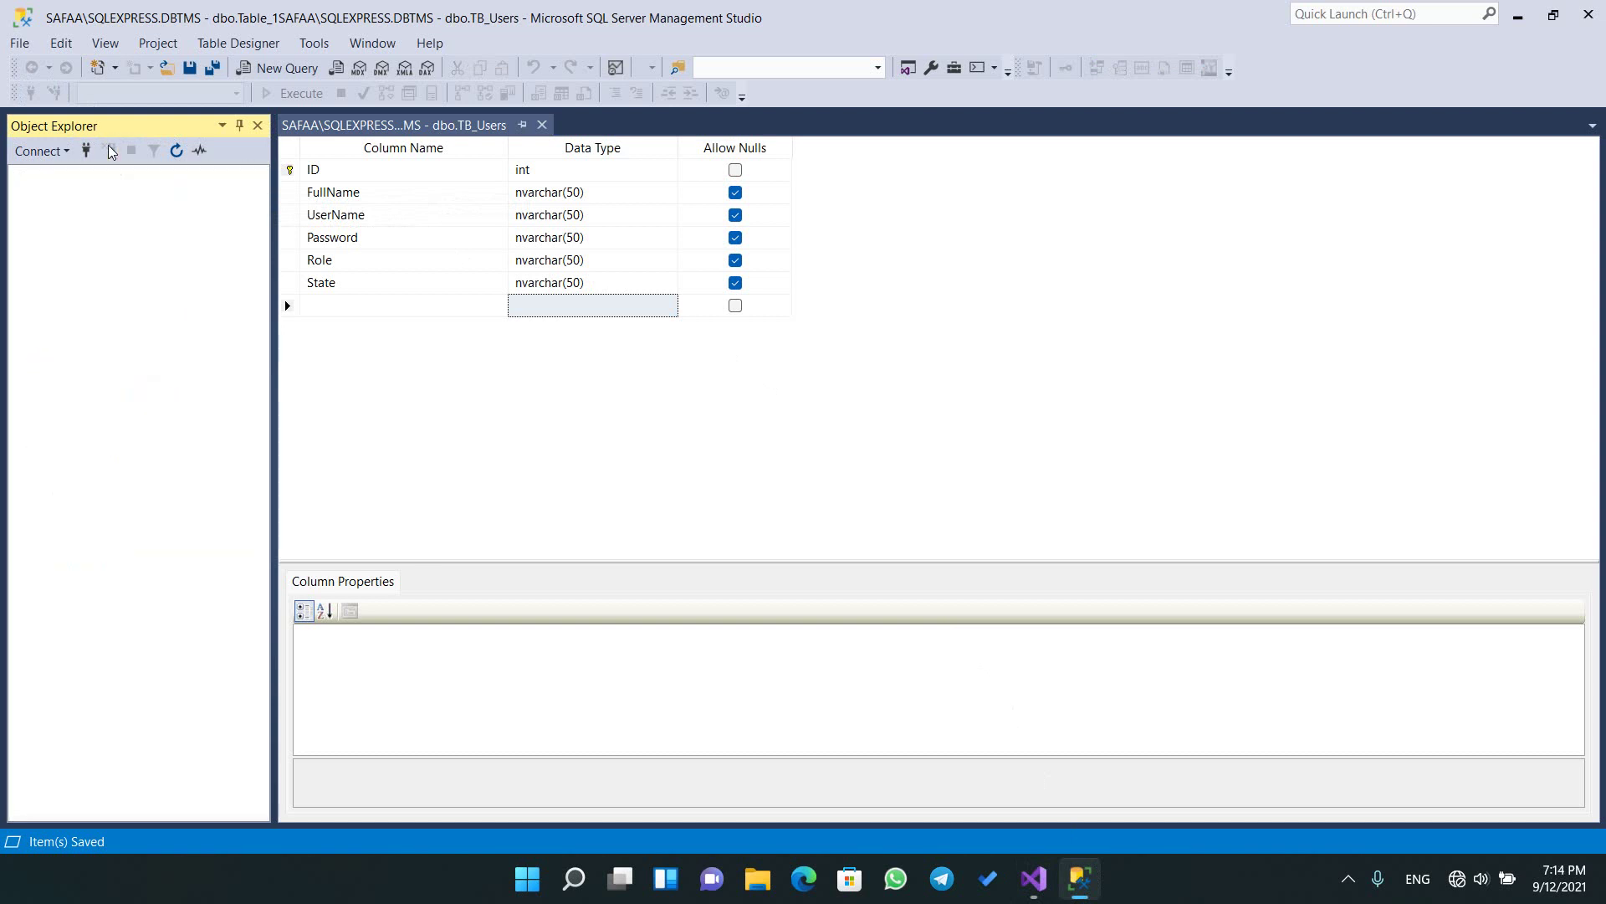
click(86, 150)
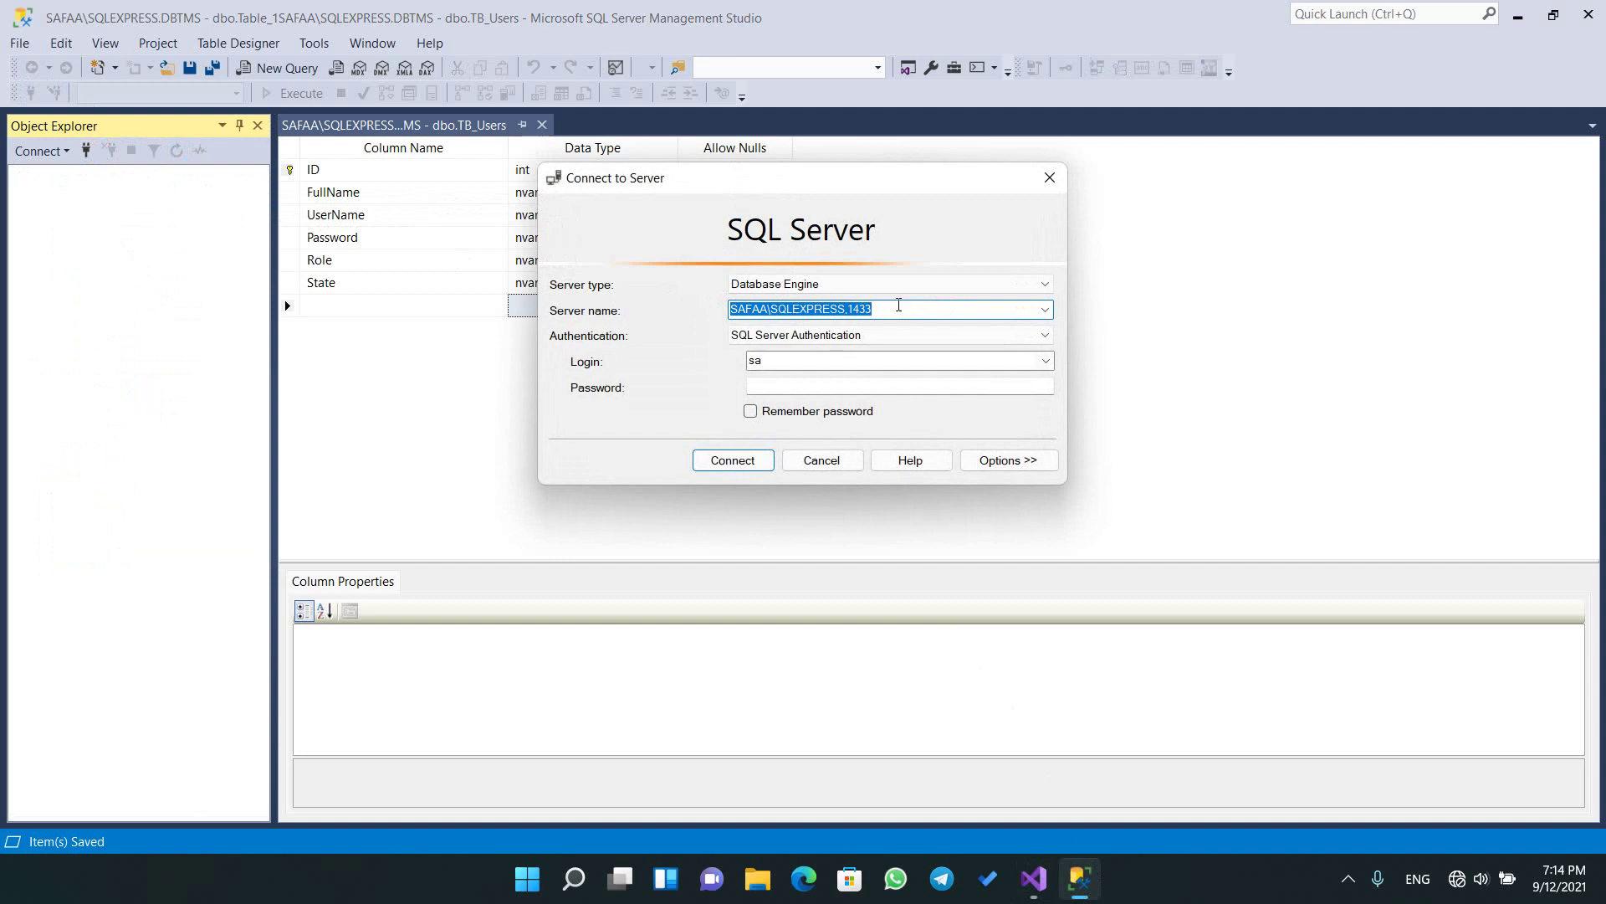
- Switch back to Visual Studio and set the new connection's server name to SAFAA\SQLEXPRESS,1433
click(1033, 865)
text(SAFAA\SQLEXPRESS,1433)
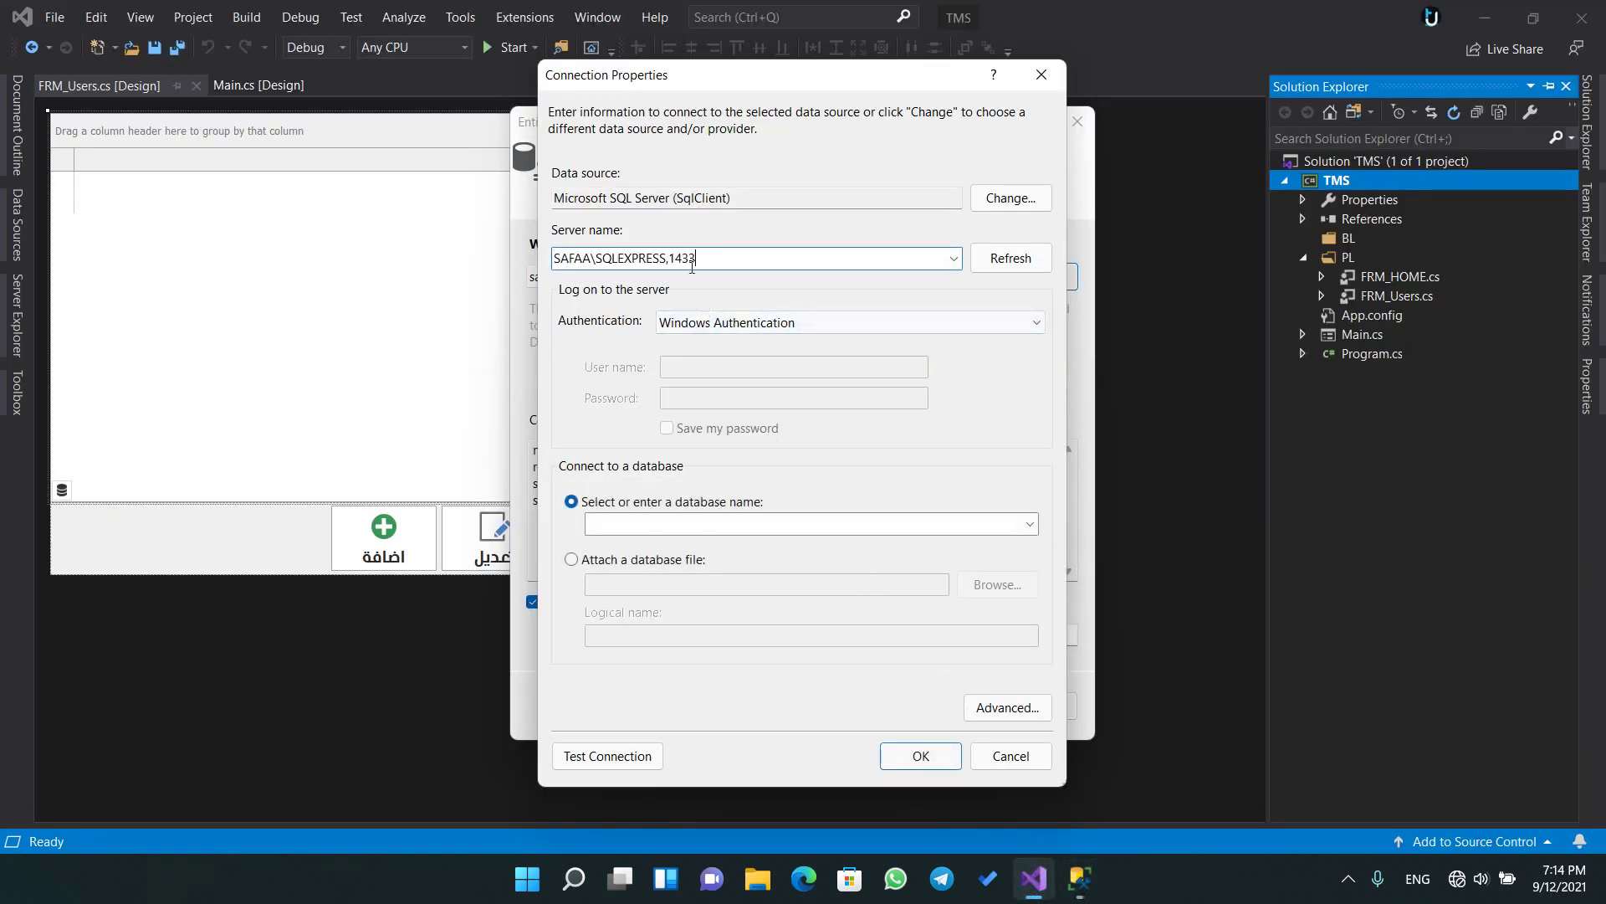
drag(727, 258, 555, 258)
double_click(565, 258)
click(647, 263)
drag(705, 259, 669, 259)
click(723, 258)
drag(774, 257, 582, 268)
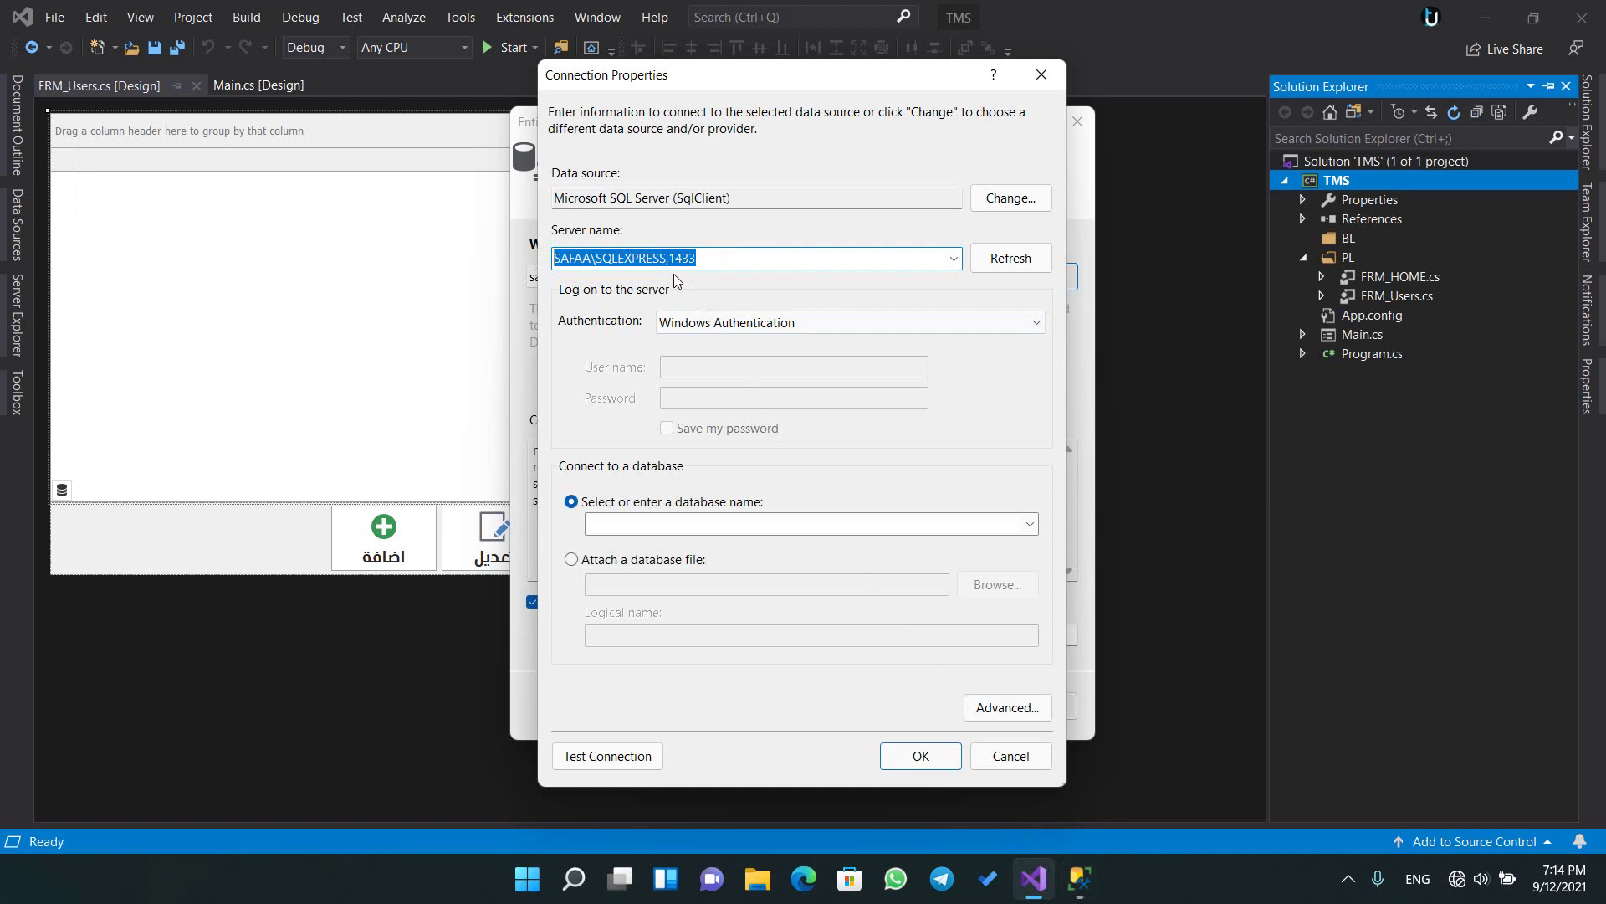
- Set the connection to SQL Server Authentication and enter sa as the user name
click(861, 325)
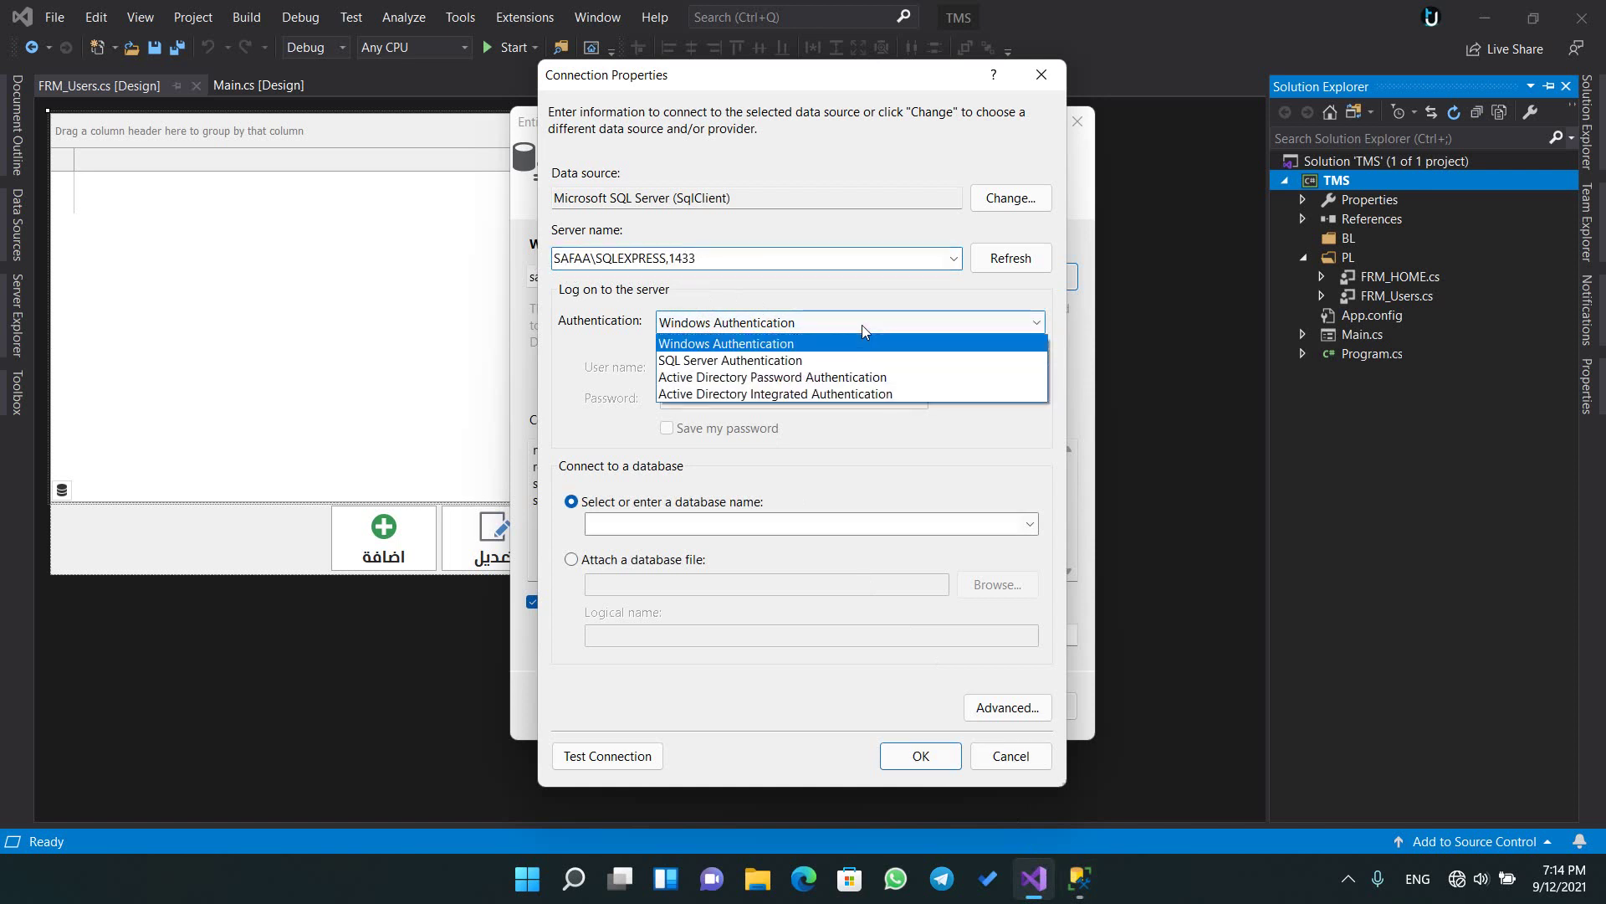
click(864, 364)
click(721, 366)
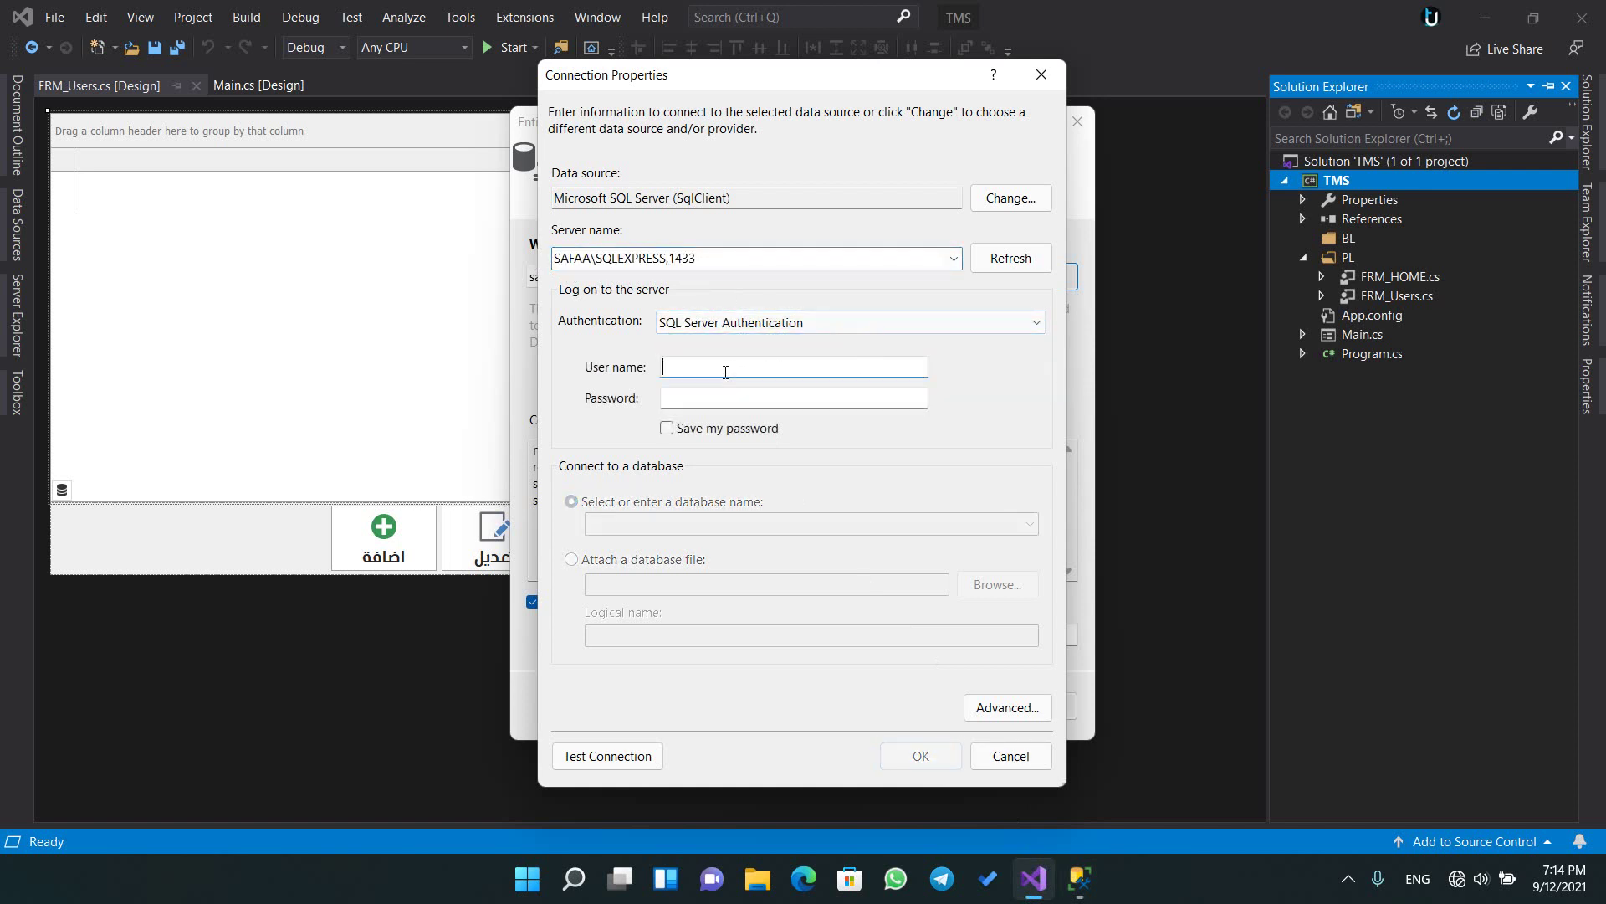
text(sa)
click(719, 397)
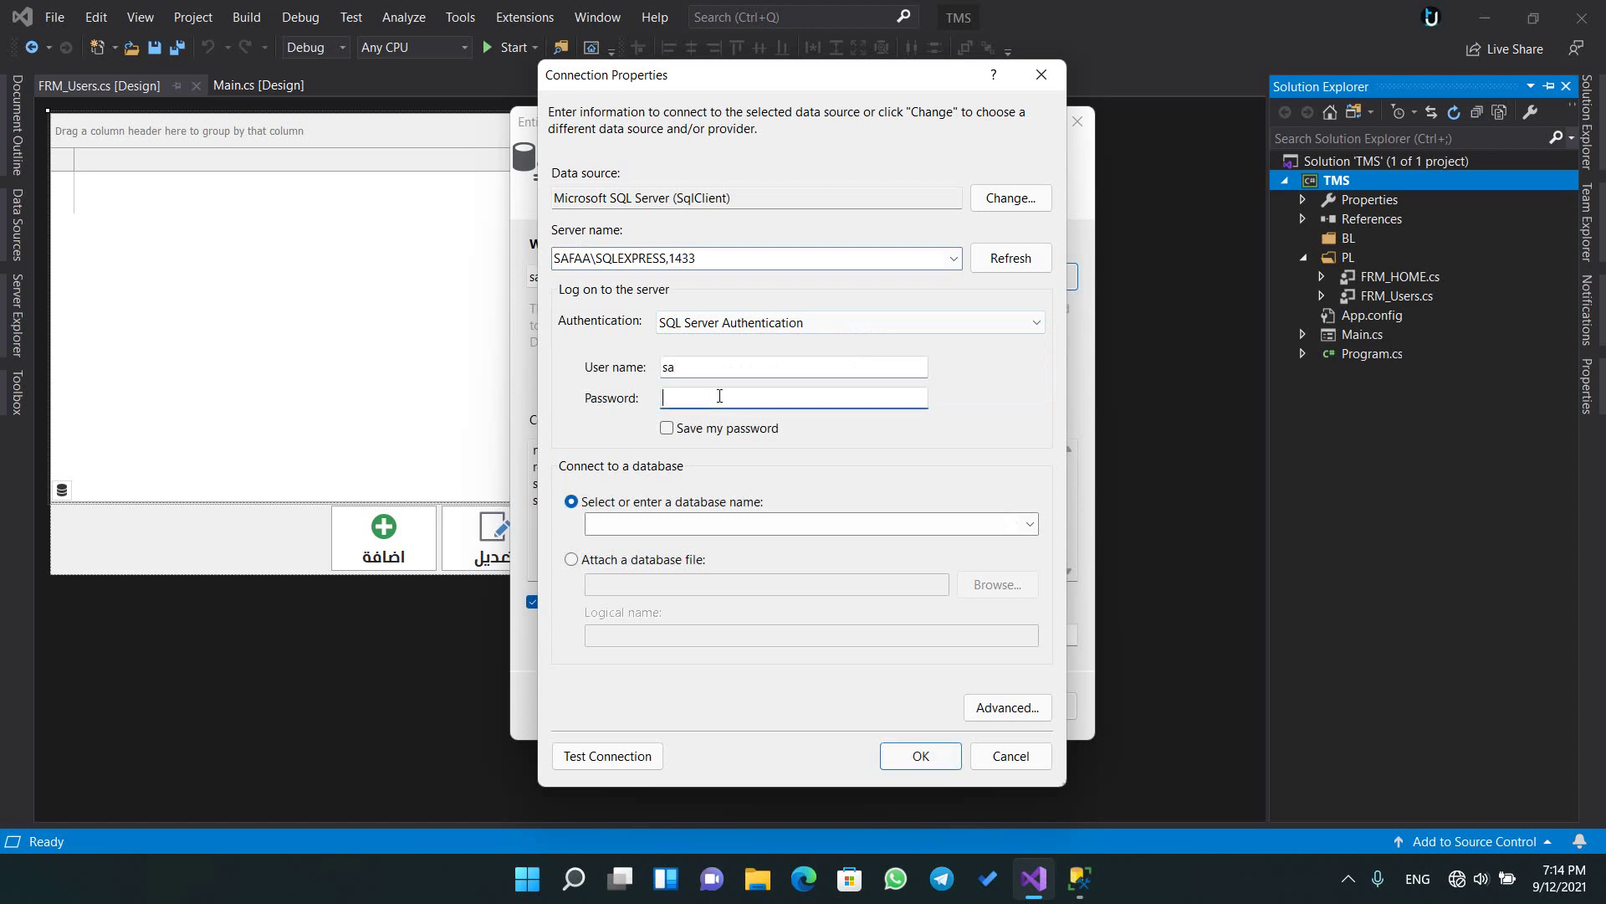